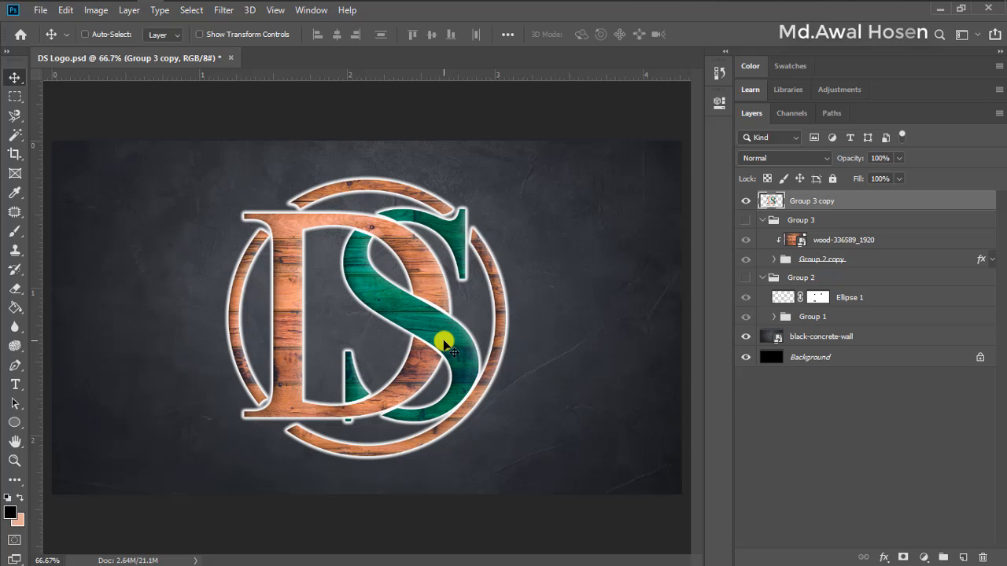
Create a new 1280 x 720 px document at 300 ppi from the recent custom preset
click(41, 11)
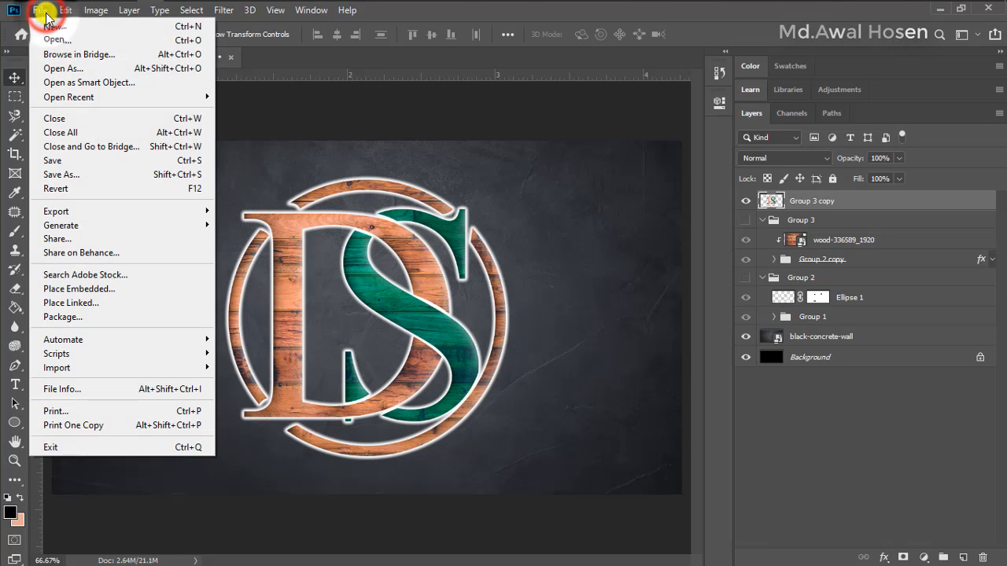
click(57, 28)
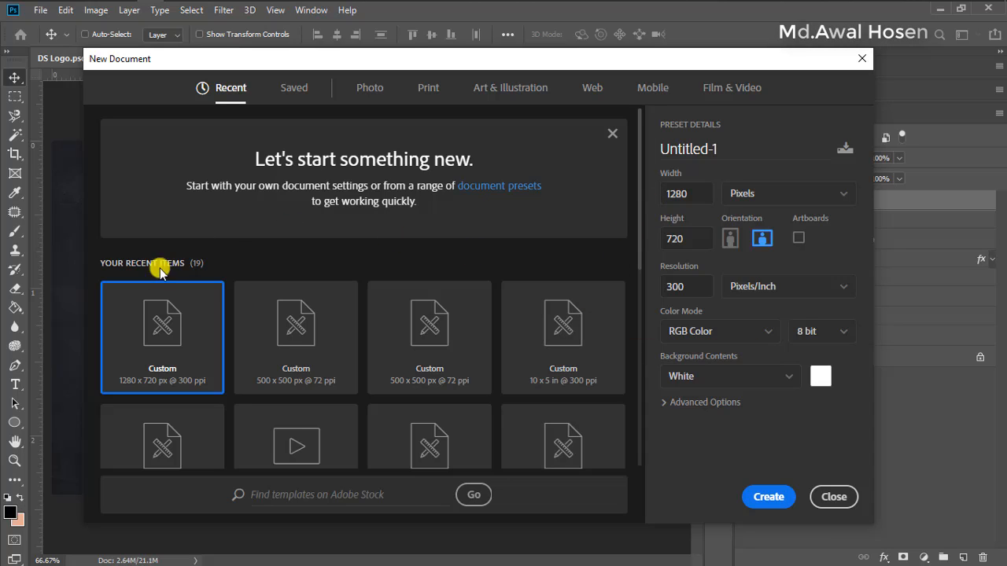
click(174, 336)
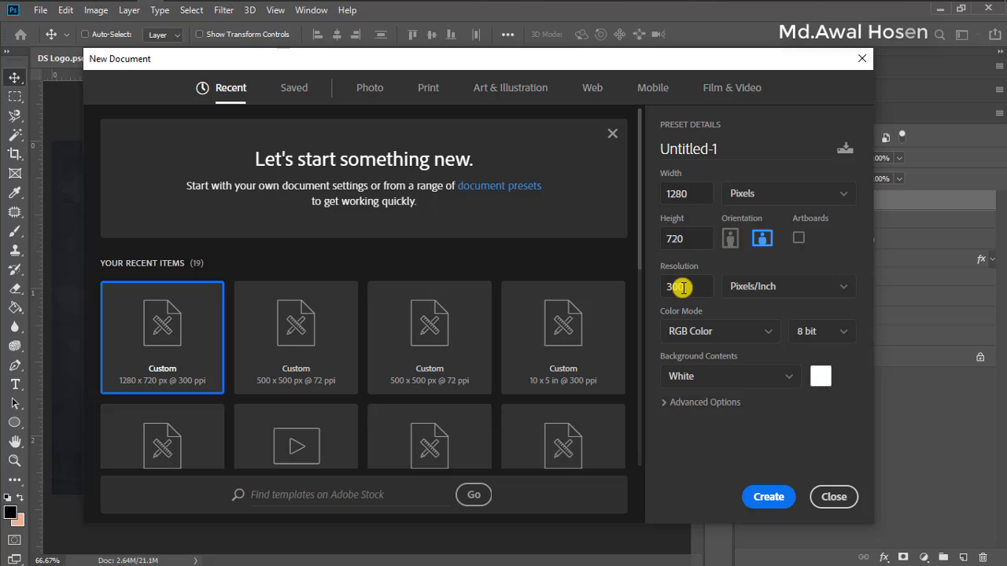
click(770, 498)
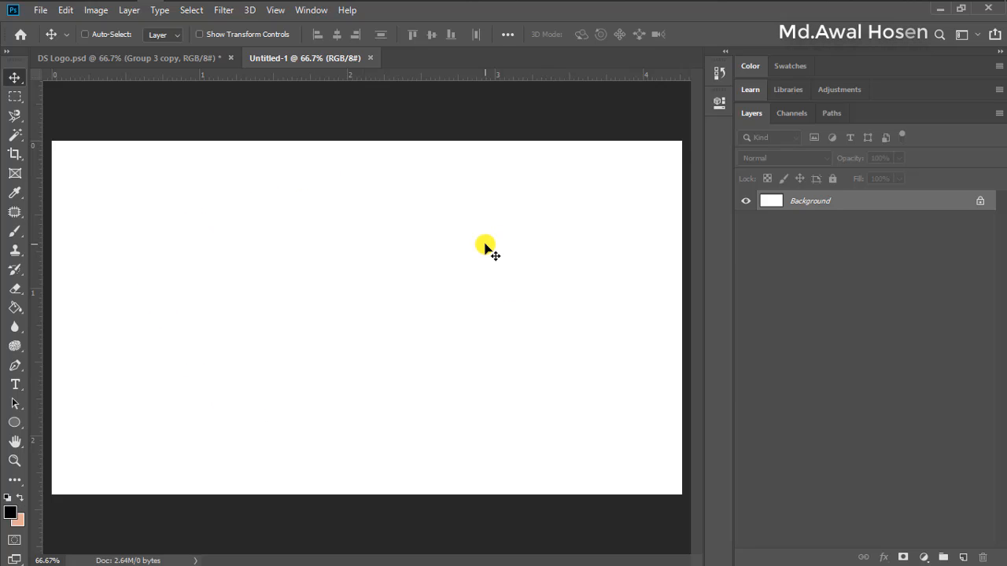
Fill the white background with black (000000) using the Paint Bucket tool
click(18, 309)
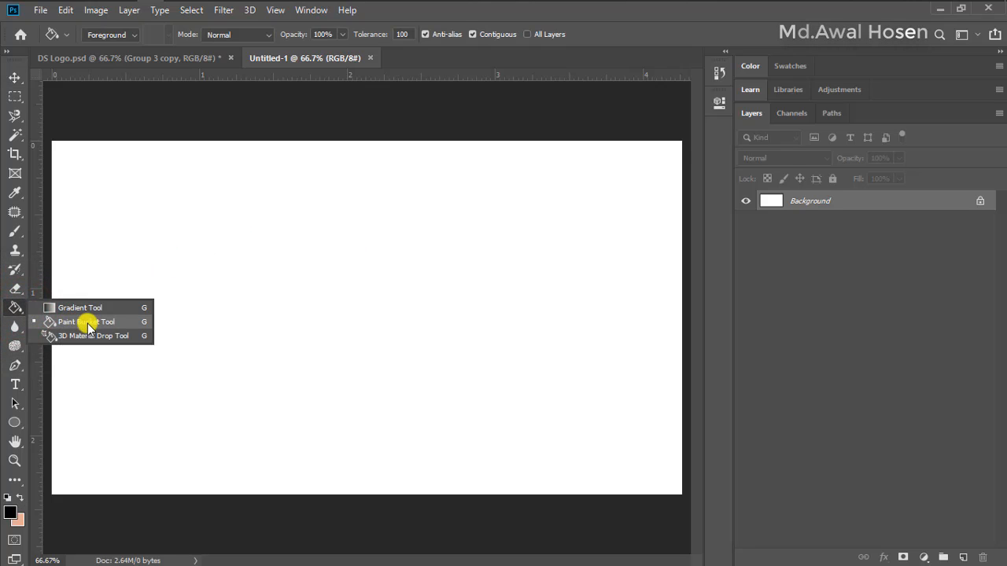
click(131, 322)
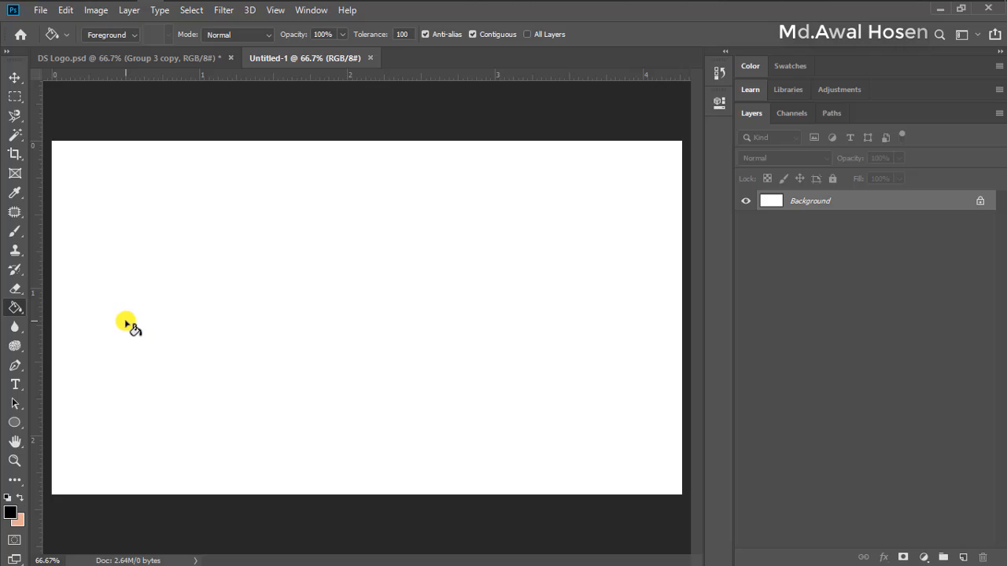
click(12, 514)
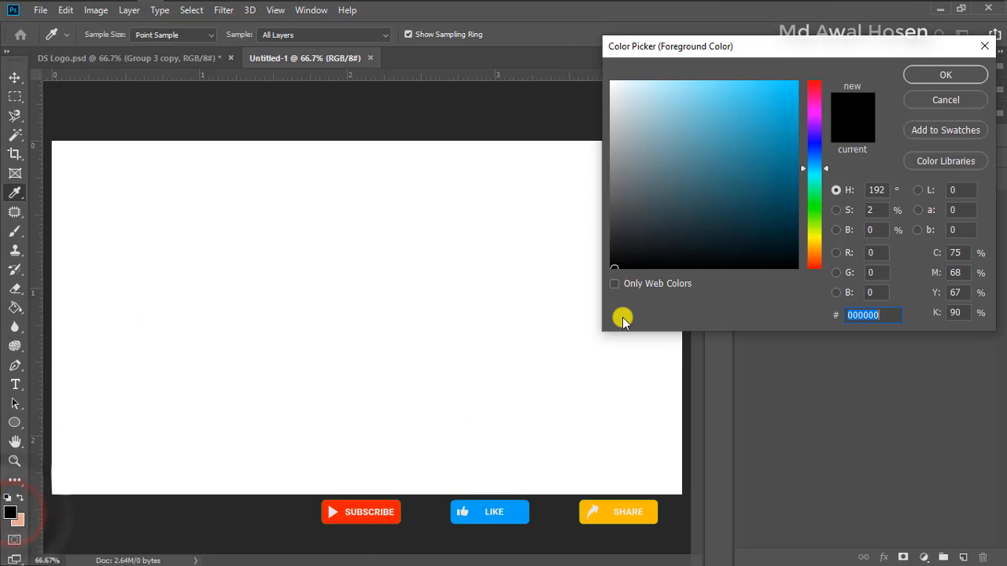
drag(607, 278, 604, 283)
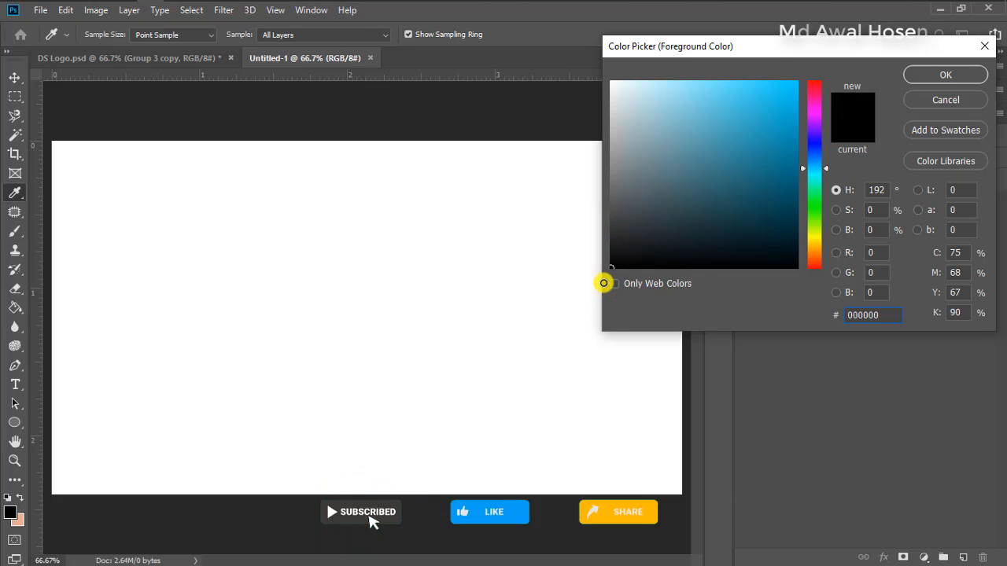
click(918, 76)
key(g)
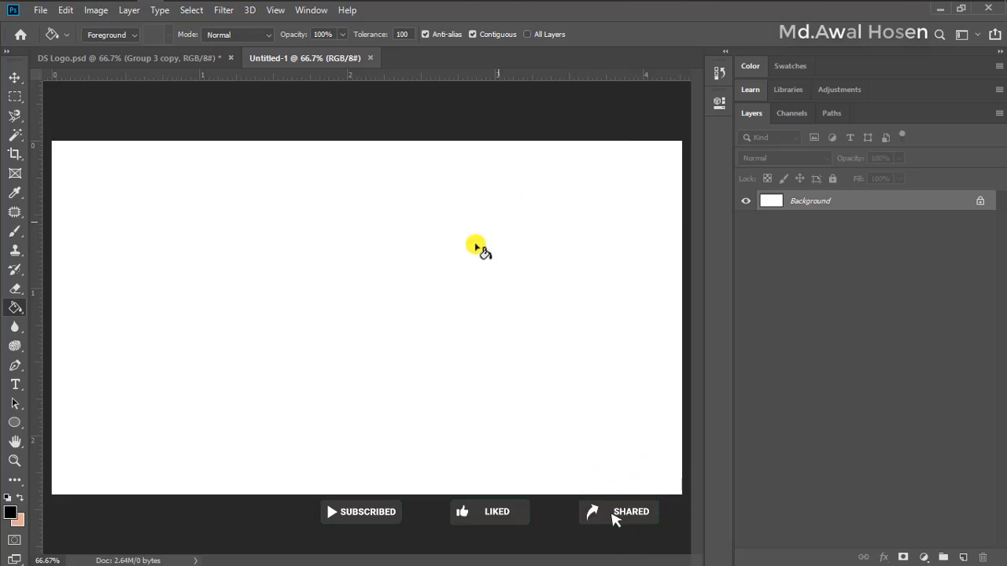
click(422, 229)
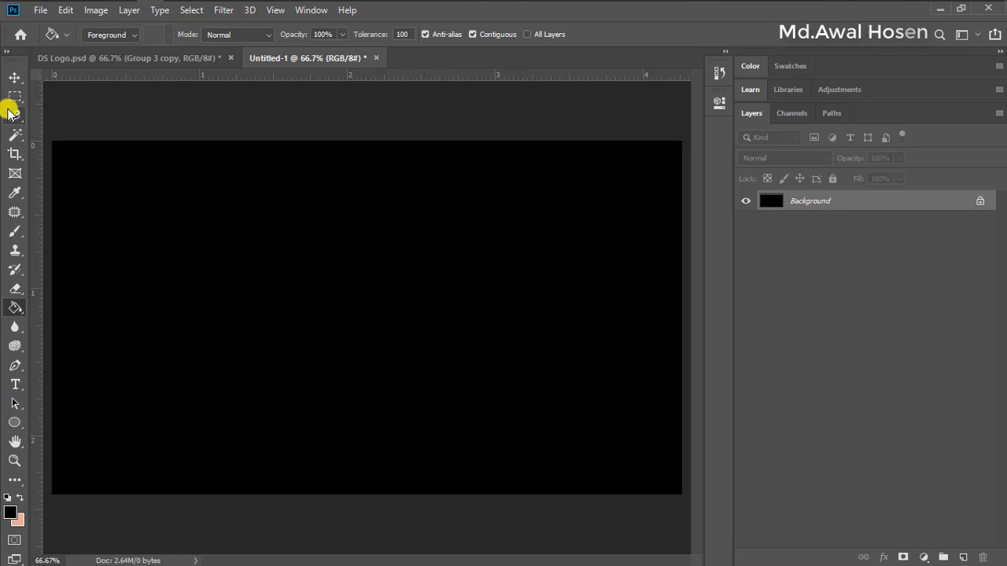
Set up the Horizontal Type tool with the Times New Roman font in Regular style
click(15, 77)
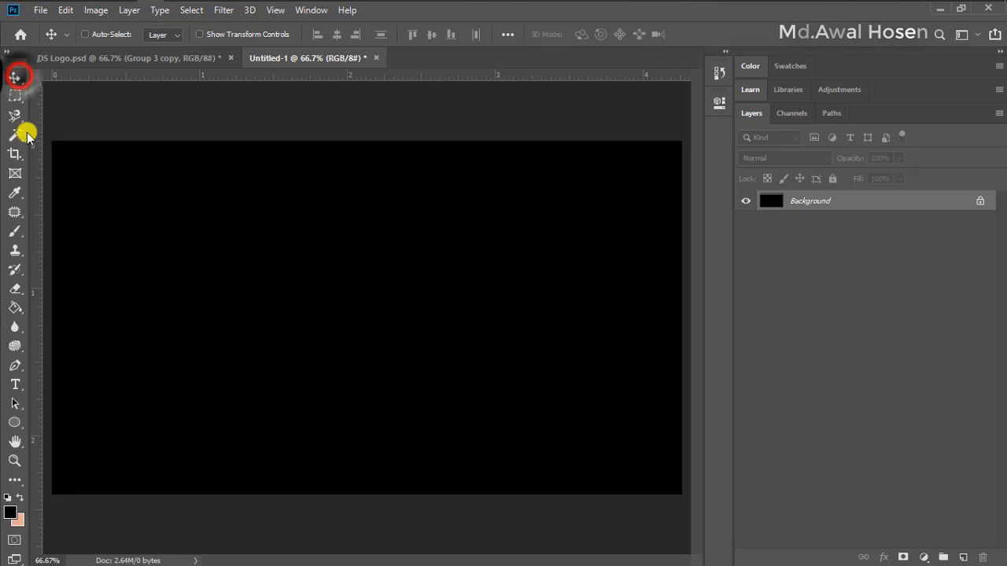
click(21, 388)
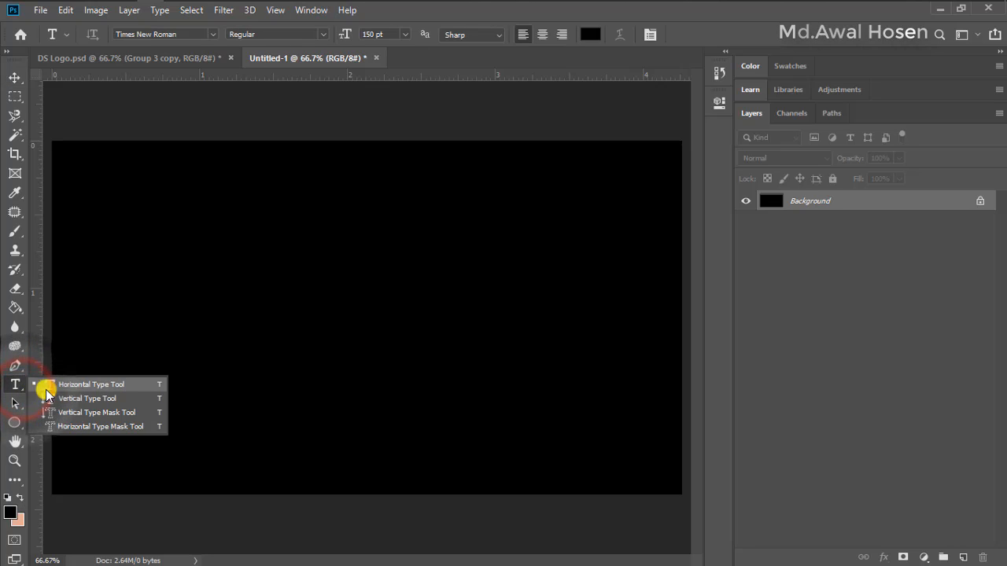
click(127, 385)
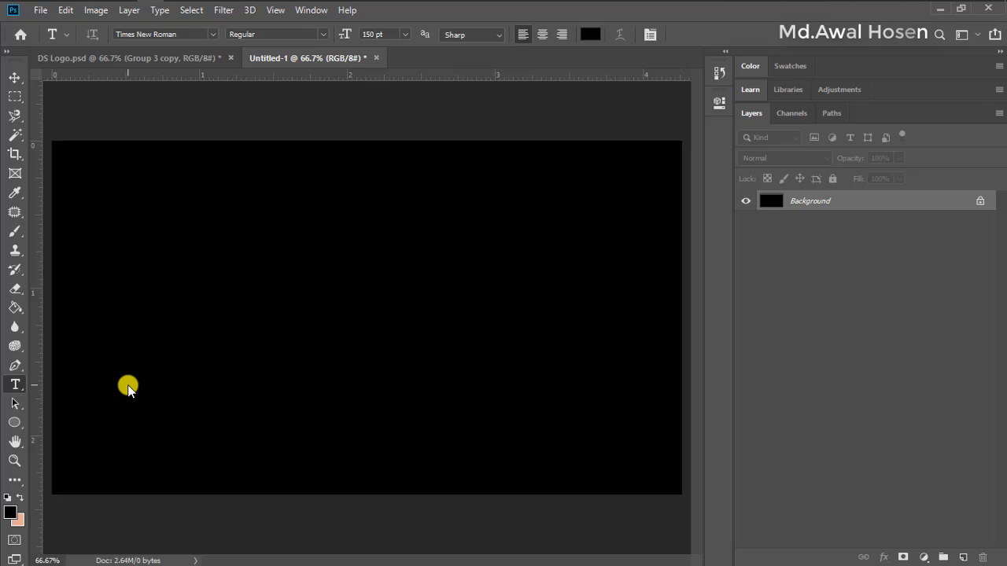
click(211, 35)
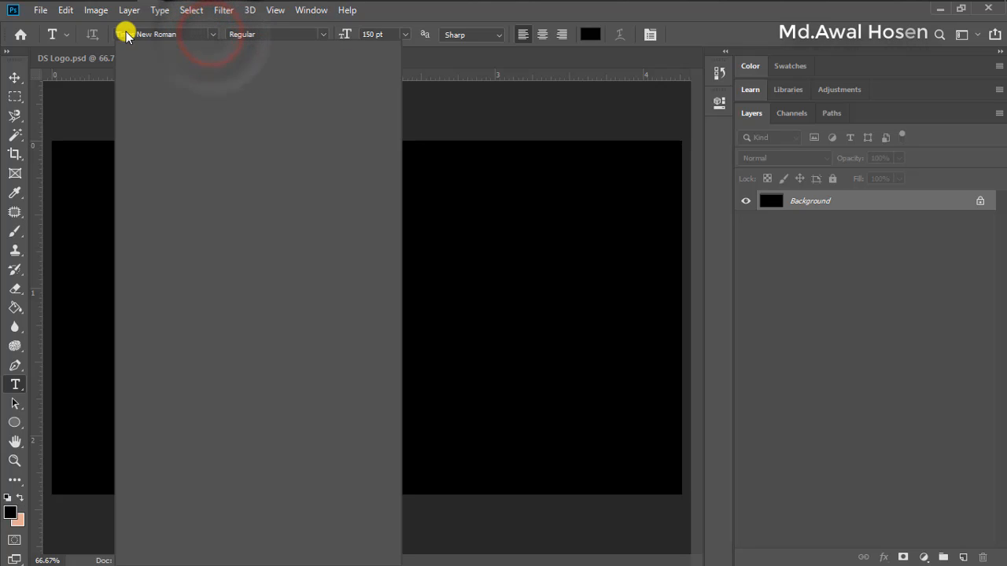
click(160, 33)
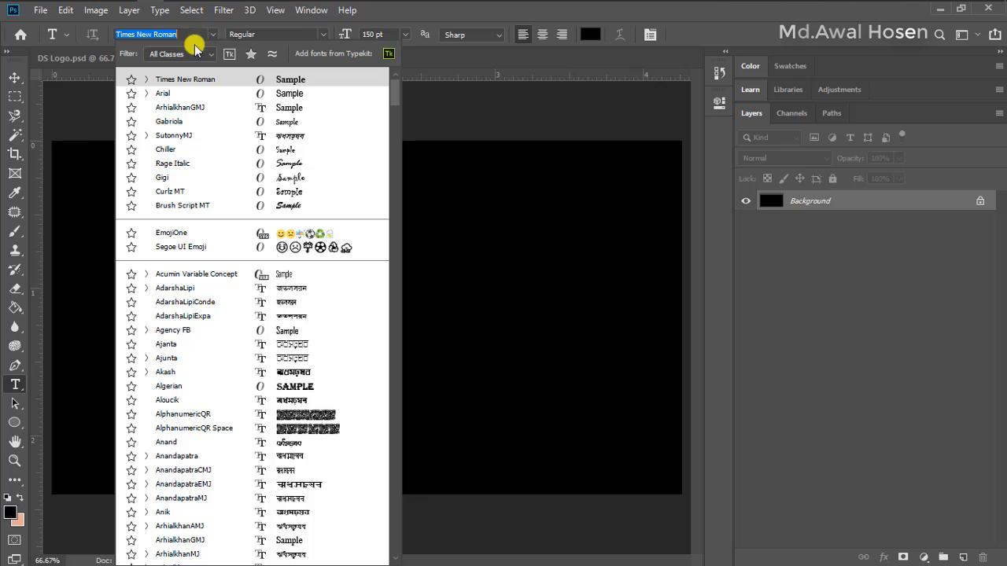
click(198, 81)
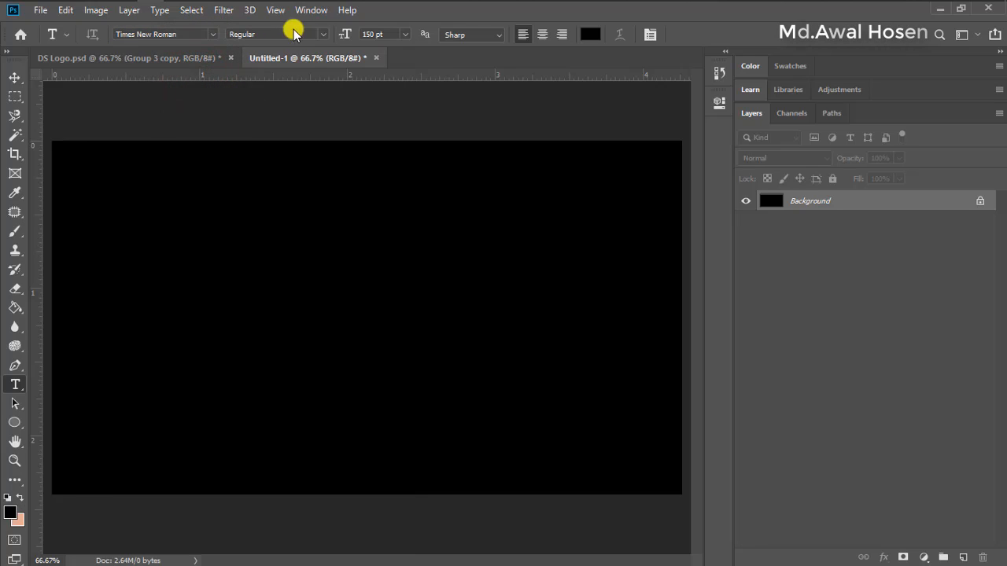
click(321, 34)
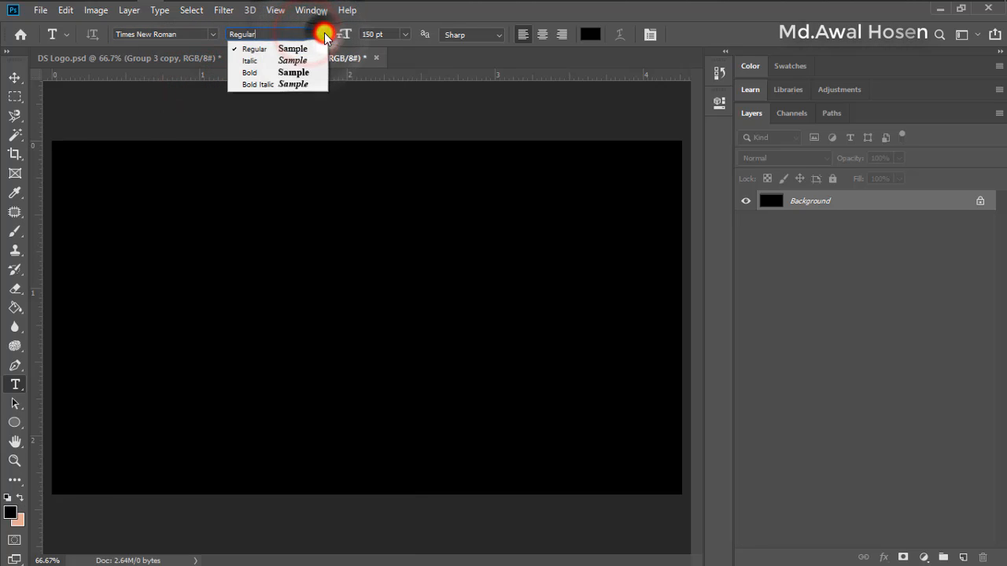
click(302, 34)
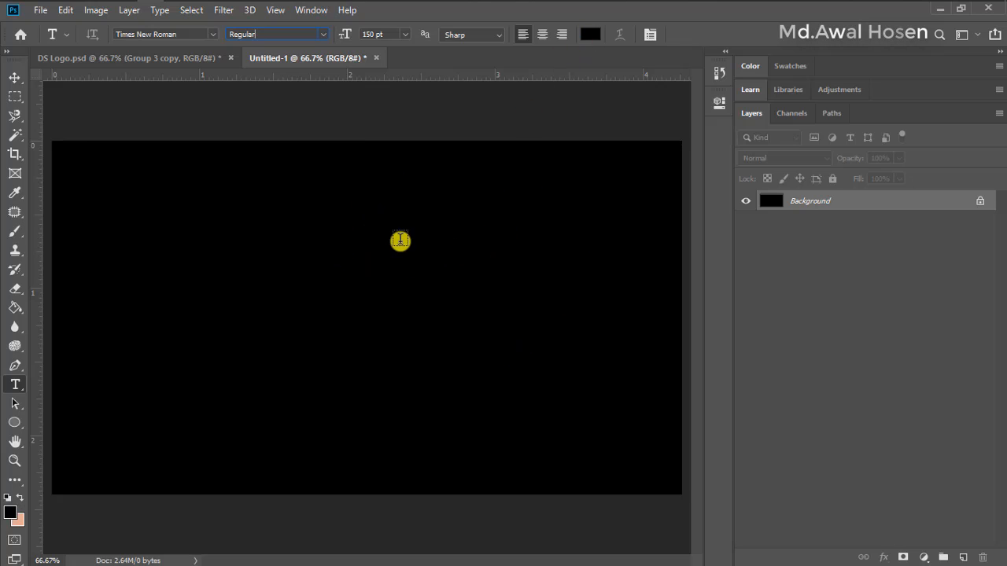
Set the text color to white (ffffff)
click(593, 35)
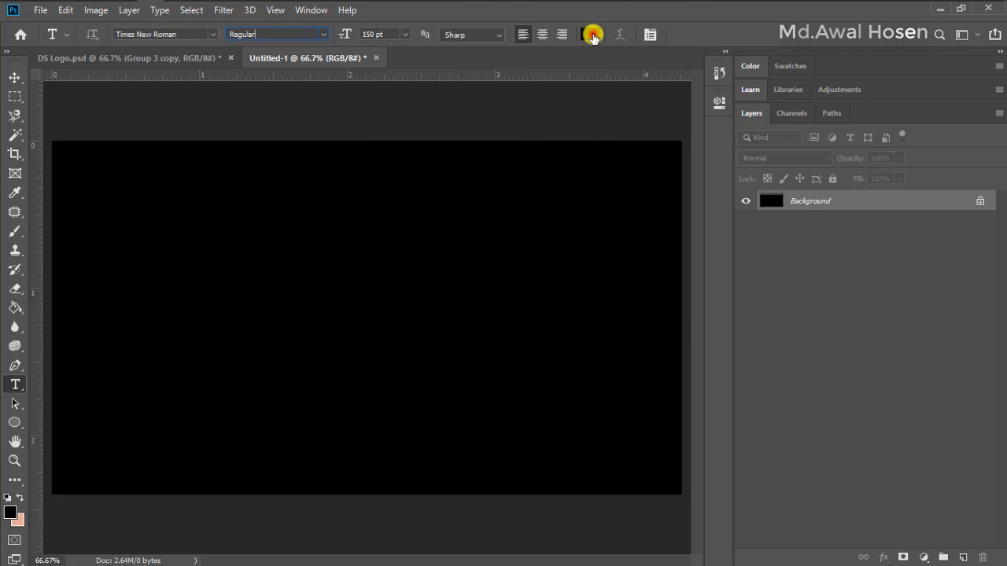
drag(635, 110, 601, 70)
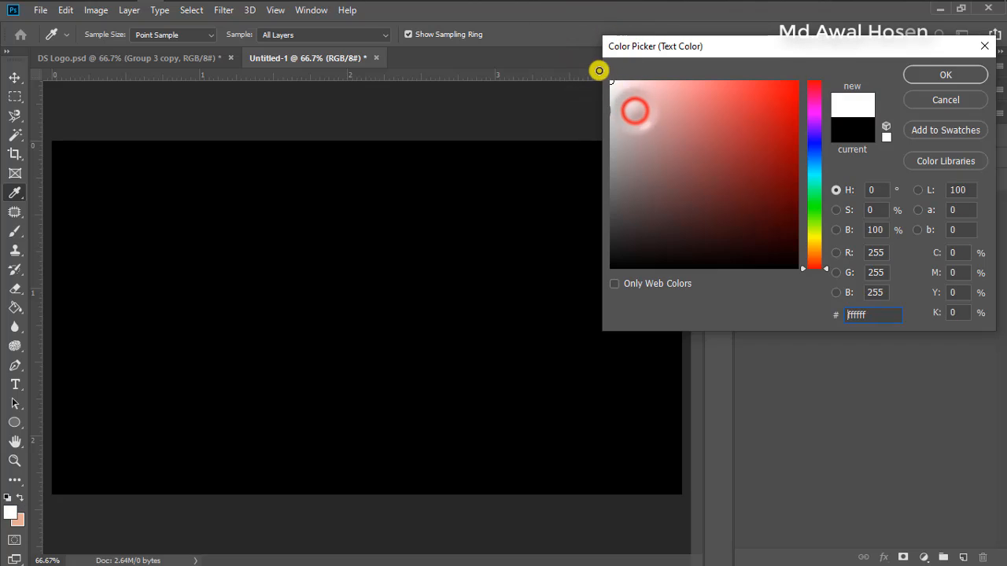
click(930, 73)
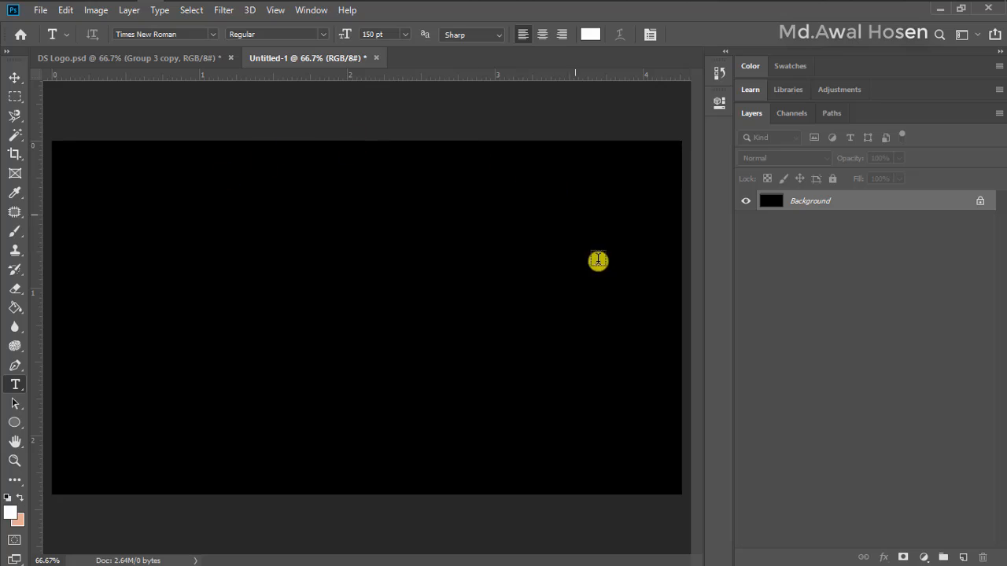
Add the letter D as a text layer and move it fully onto the canvas, left of center
click(144, 294)
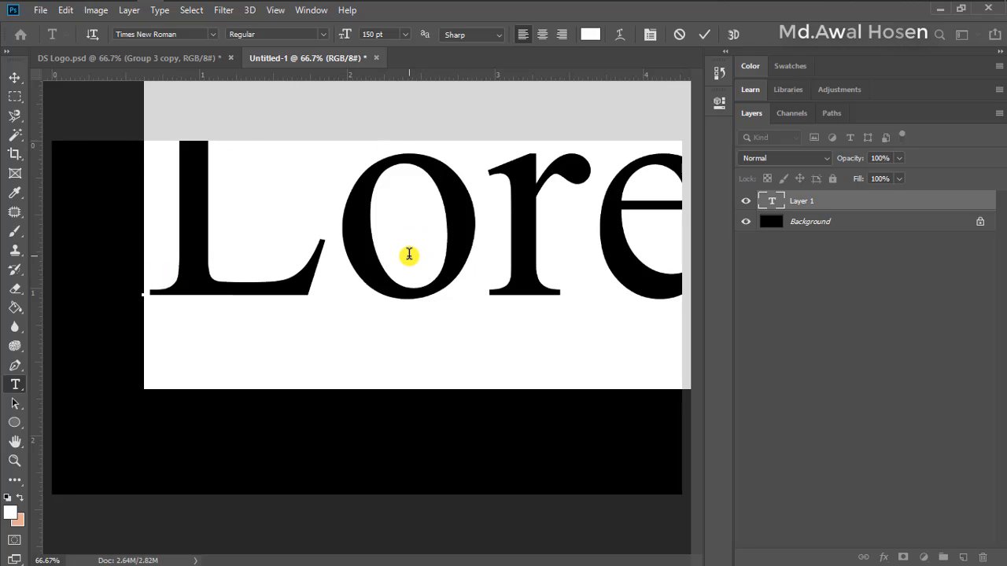
key(BackSpace)
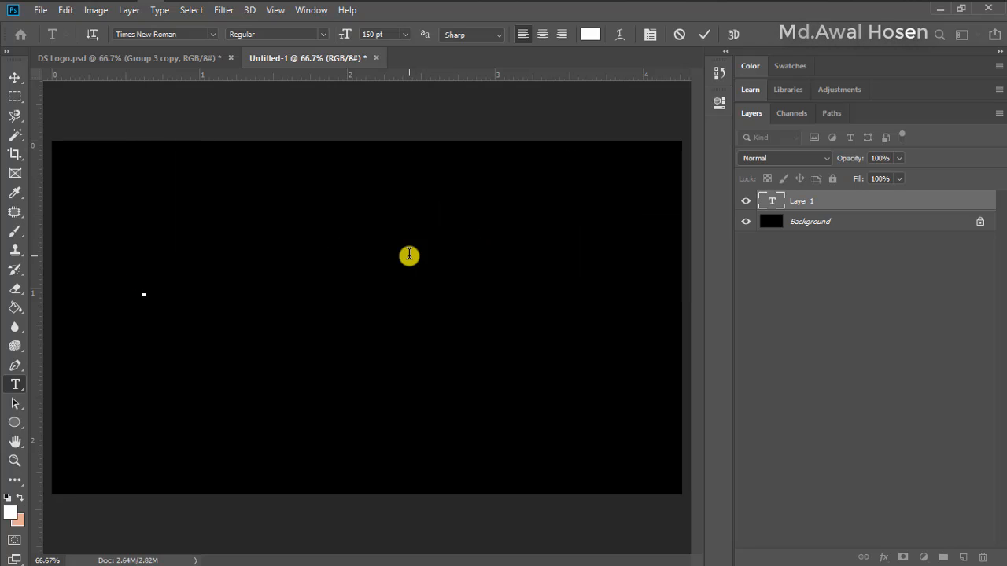
text(D)
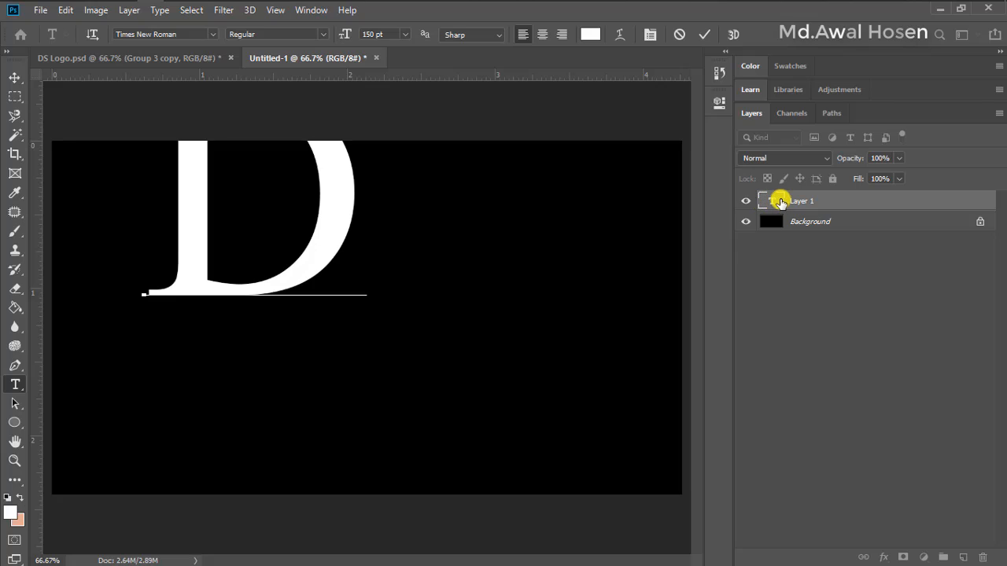
click(704, 34)
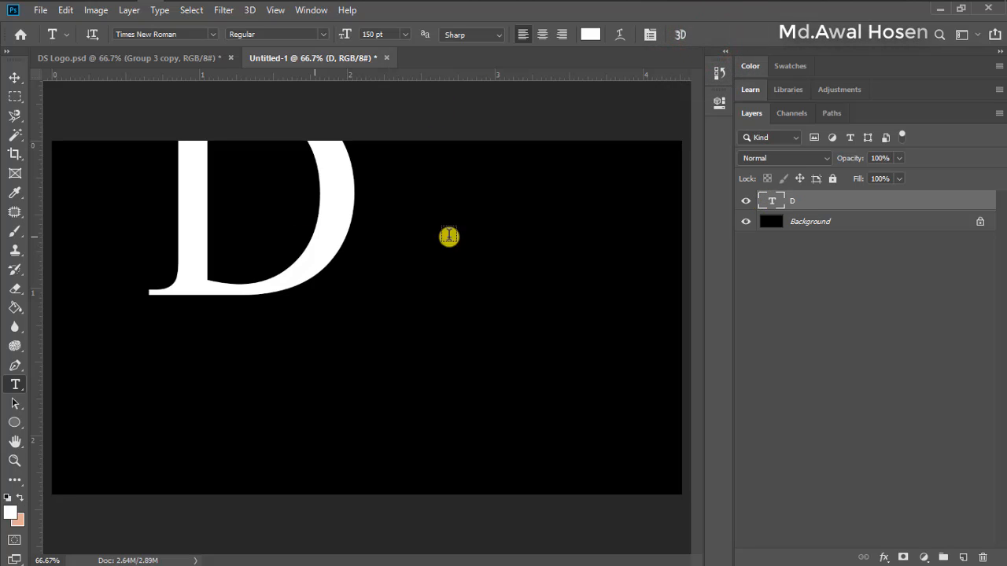
click(14, 77)
drag(343, 184, 380, 301)
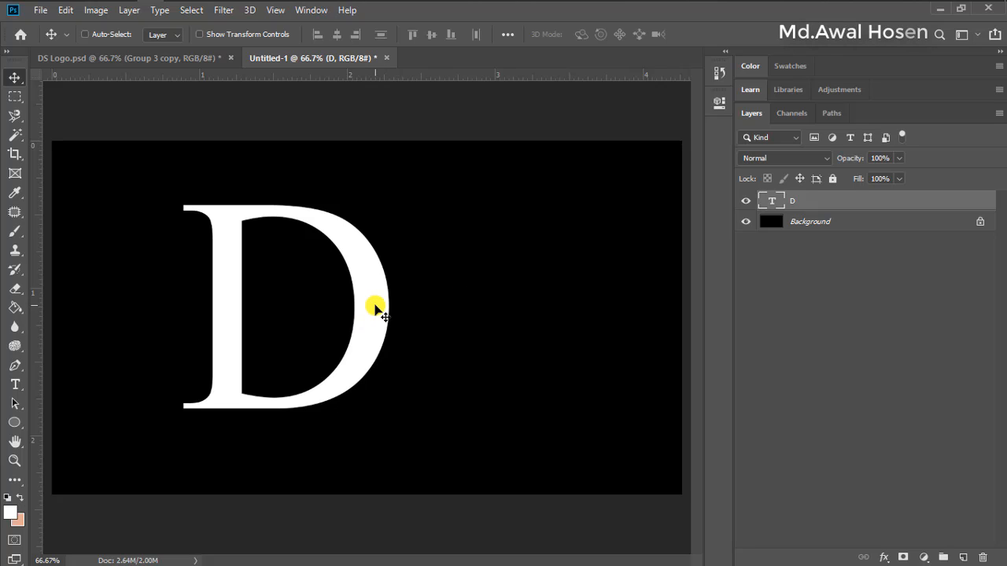
Duplicate the D text layer to the right of the original and change the copy's letter to S
drag(365, 307, 546, 321)
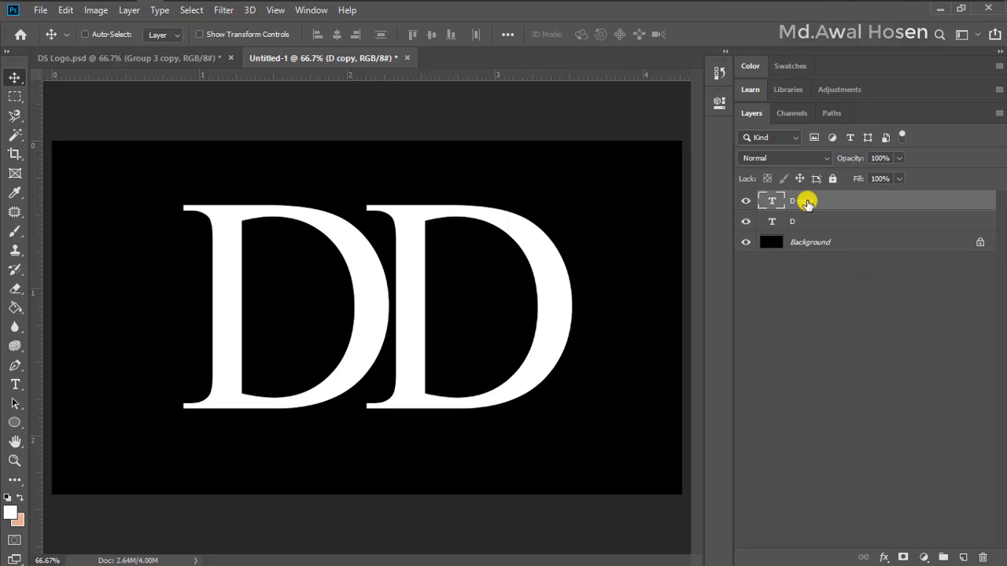
click(785, 223)
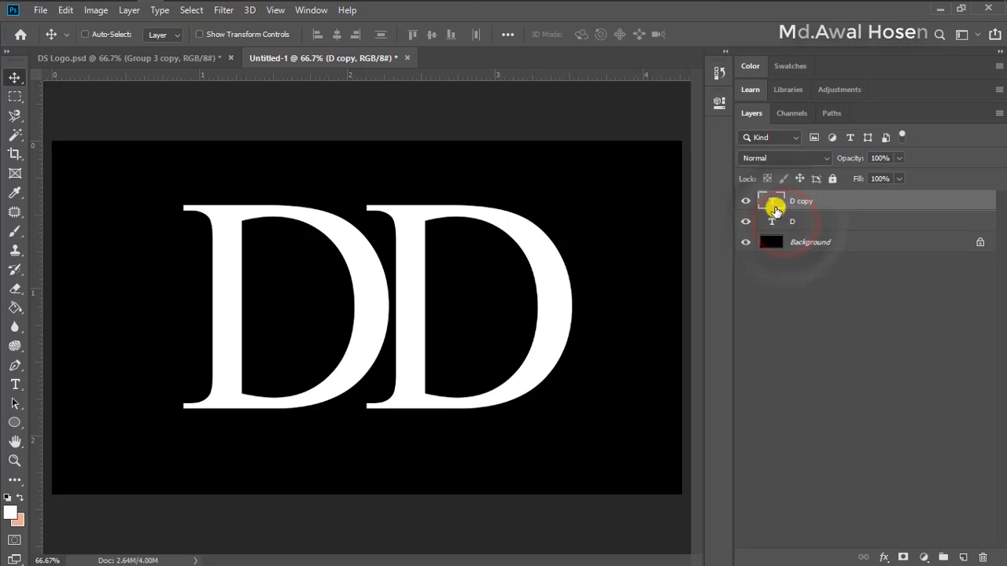
click(772, 202)
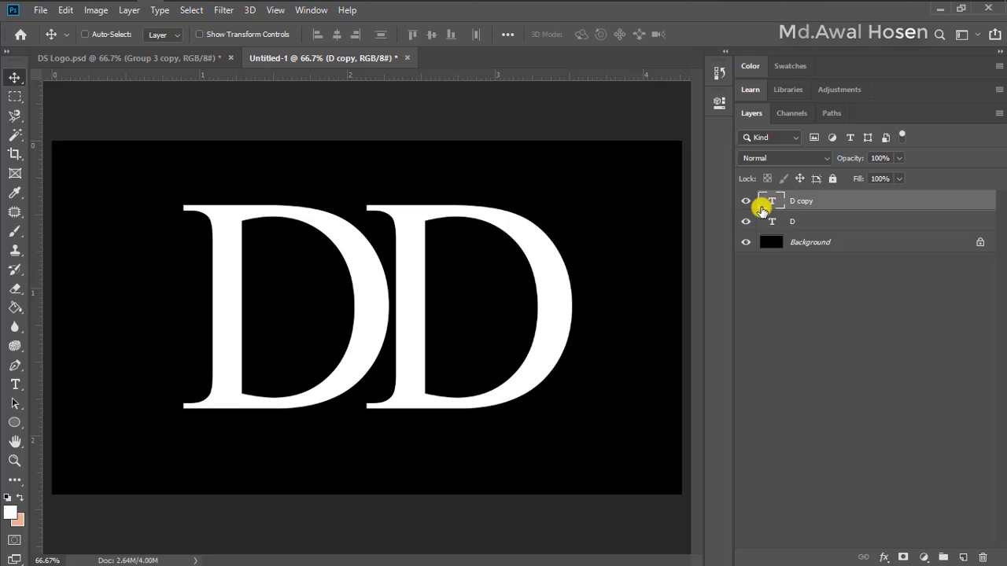
double_click(772, 202)
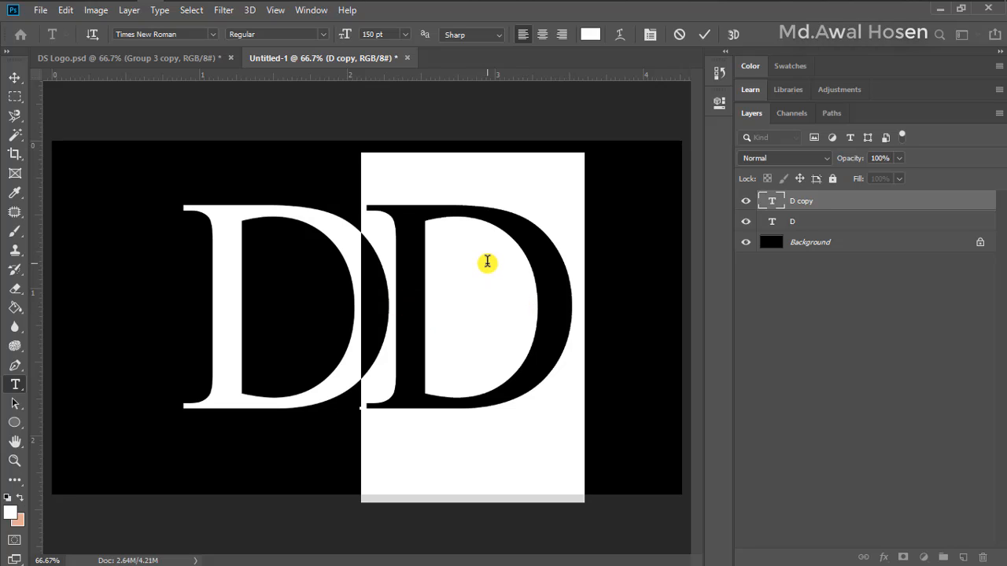
key(BackSpace)
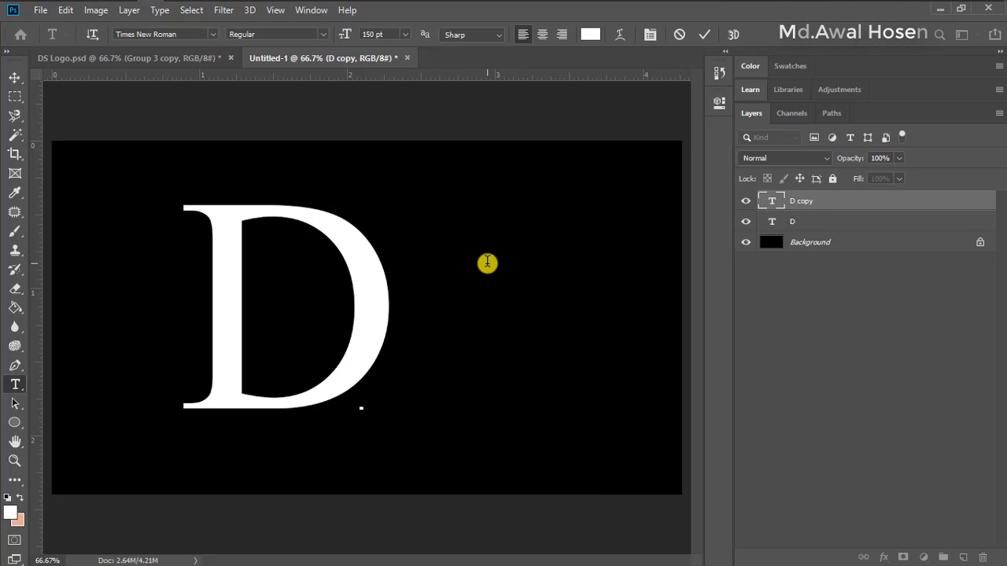
text(S)
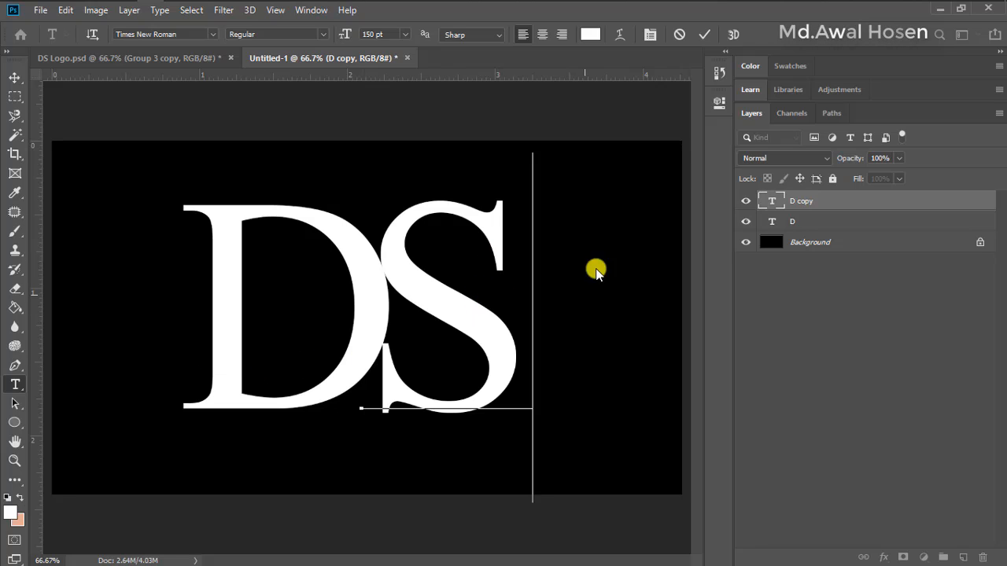
click(704, 34)
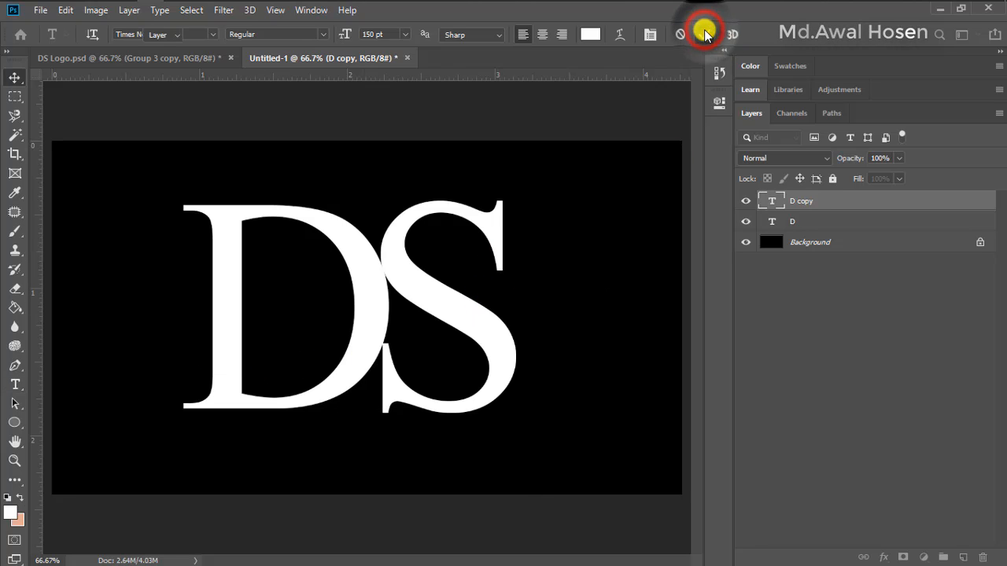
key(v)
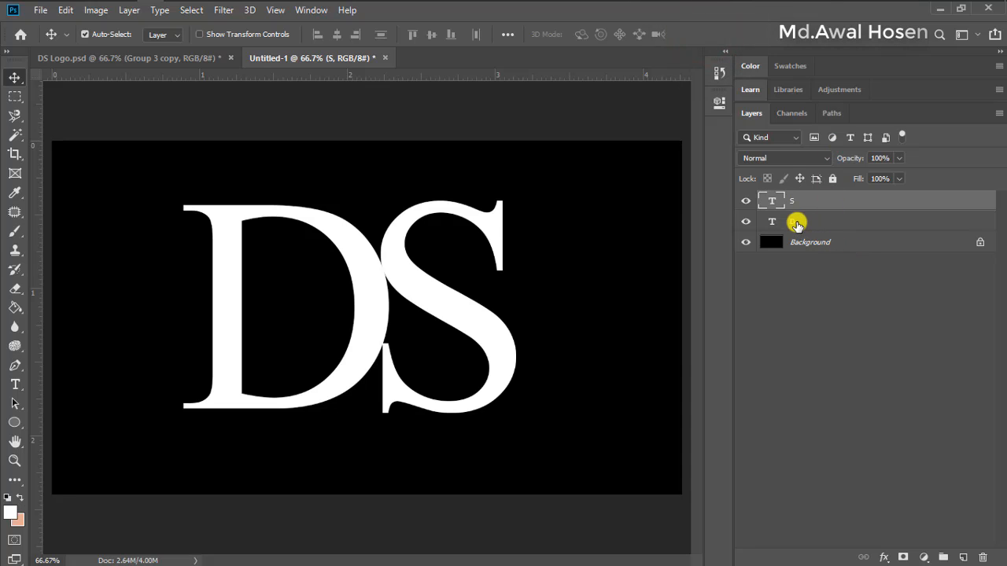
Move the S text layer horizontally to the left so it overlaps the curved right side of the D
shift+click(797, 224)
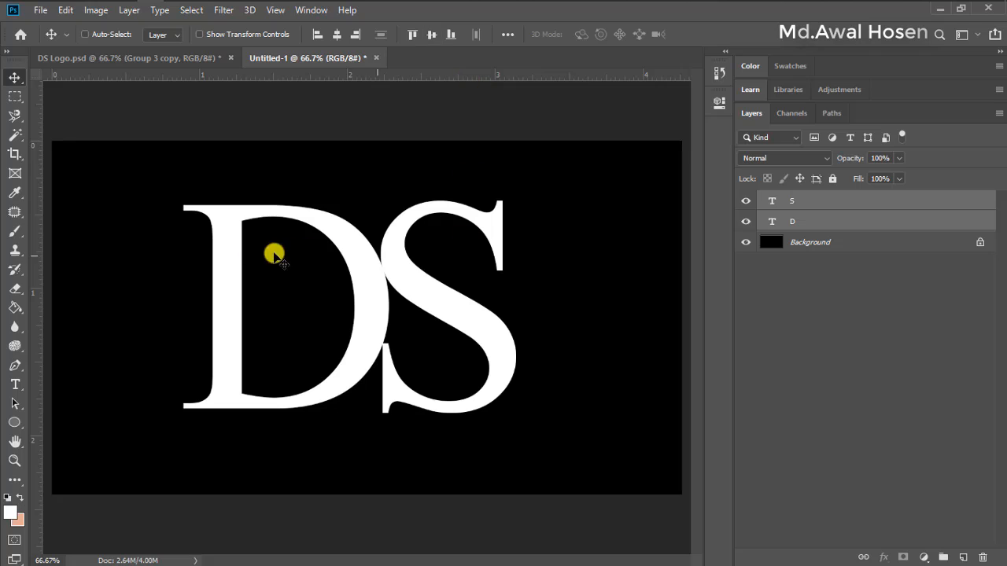
click(811, 203)
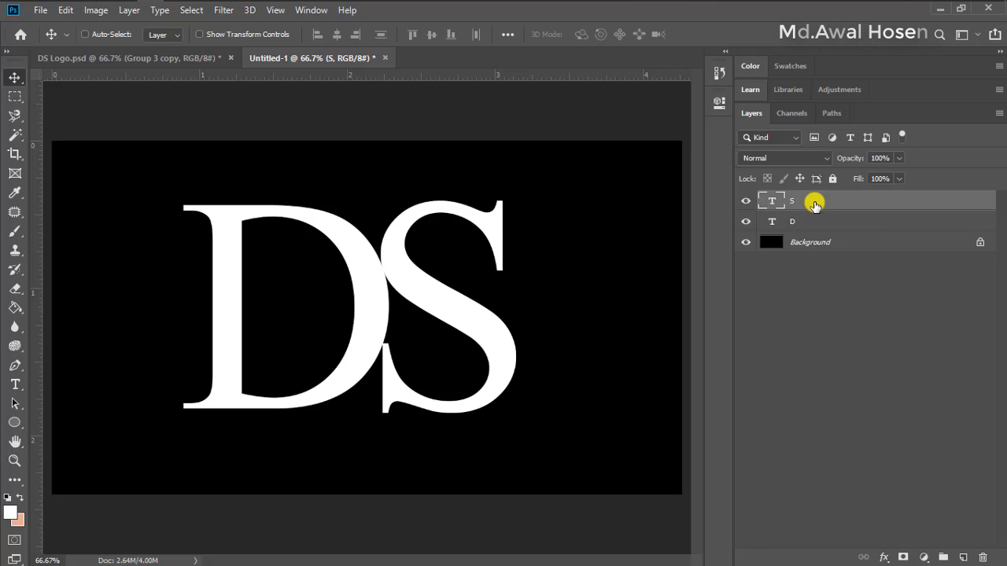
key(Left)
key(Left)
key(Left)
key(Left)
key(Left)
key(Left)
key(Left)
key(Left)
key(Left)
key(Left)
key(Left)
key(Left)
key(Left)
key(Left)
key(Left)
key(Left)
key(Left)
key(Left)
key(Left)
key(Left)
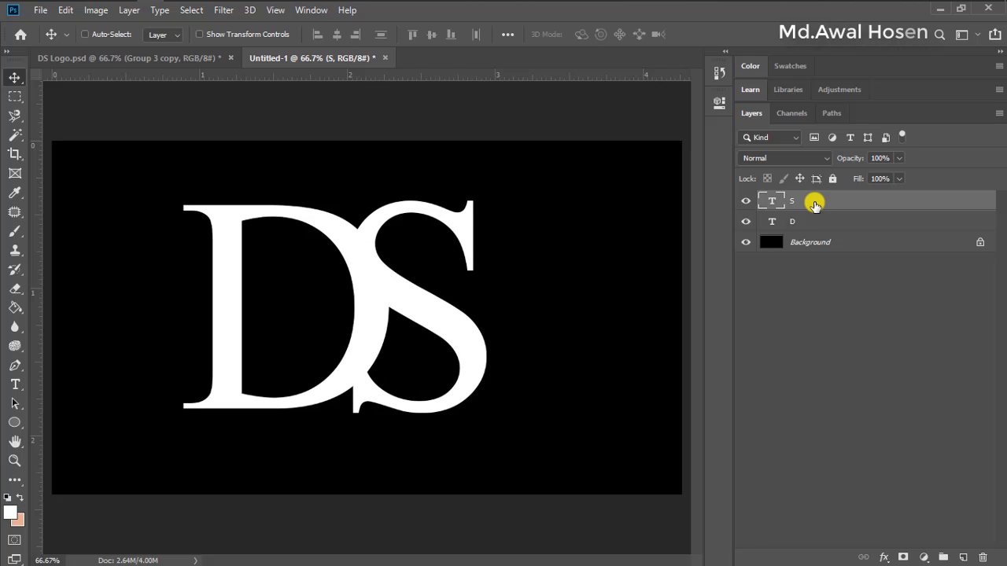
key(Left)
key(Left)
key(Left)
key(Left)
key(Left)
key(Left)
key(Left)
key(Left)
key(Left)
key(Left)
key(Left)
key(Left)
key(Left)
key(Left)
key(Left)
key(Left)
key(Left)
key(Left)
key(Left)
key(Left)
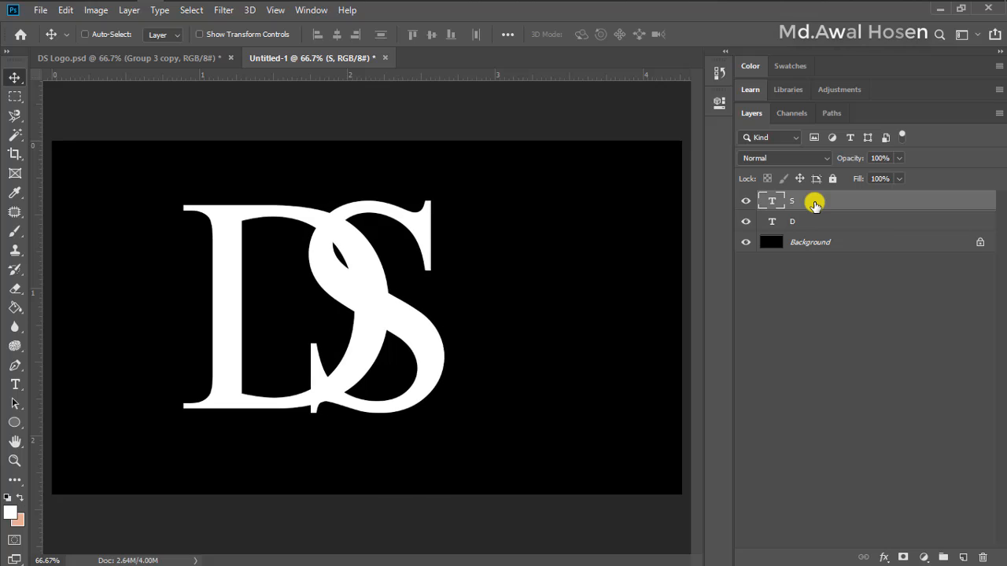
key(Left)
key(Left)
key(Left)
key(Left)
key(Left)
key(Left)
key(Left)
key(Left)
key(Left)
key(Left)
key(Left)
key(Left)
key(Left)
key(Left)
key(Left)
key(Left)
key(Left)
key(Left)
key(Left)
key(Left)
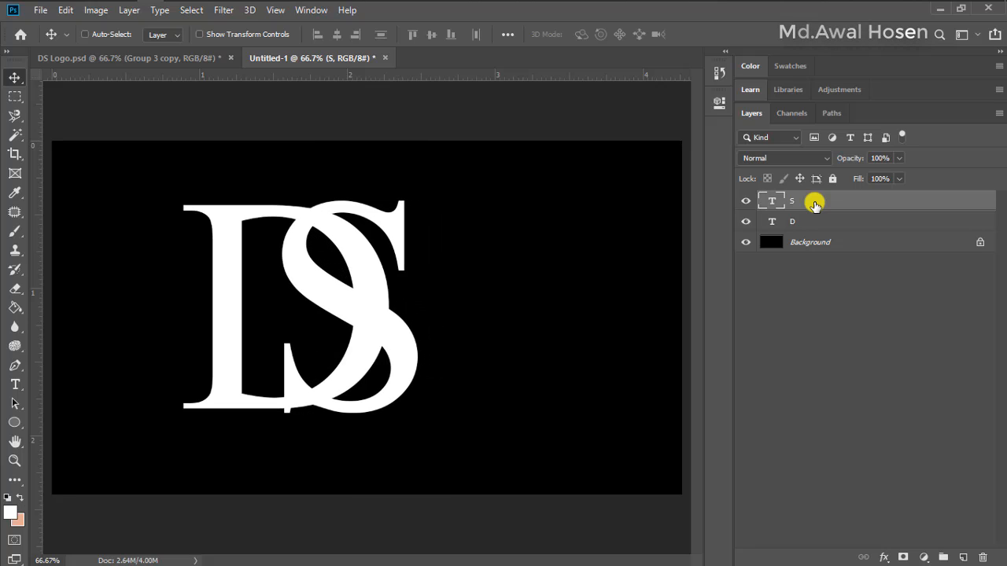
key(Left)
key(Left)
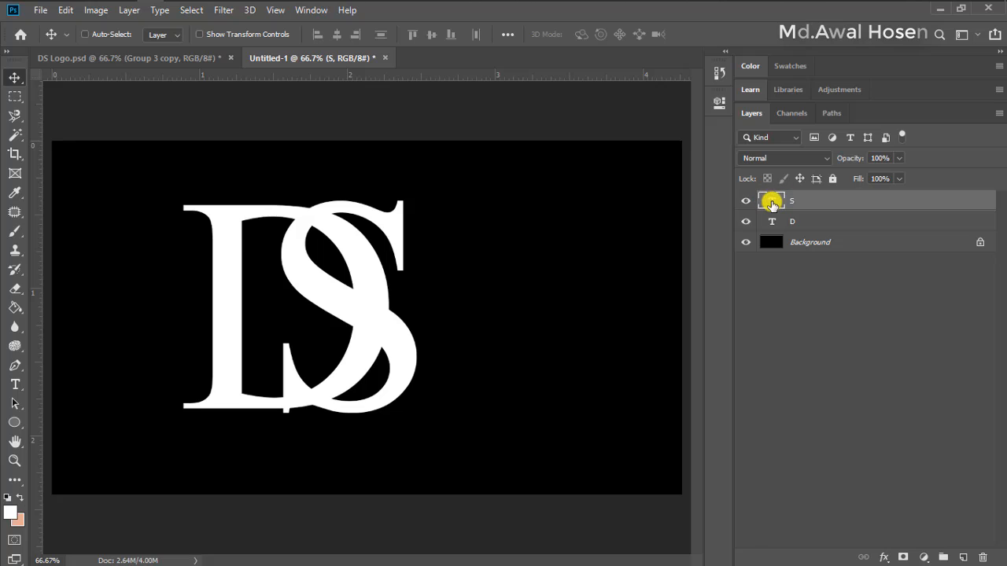
Change the text color of the S layer to cyan (00f6ff) and commit the edit
double_click(772, 202)
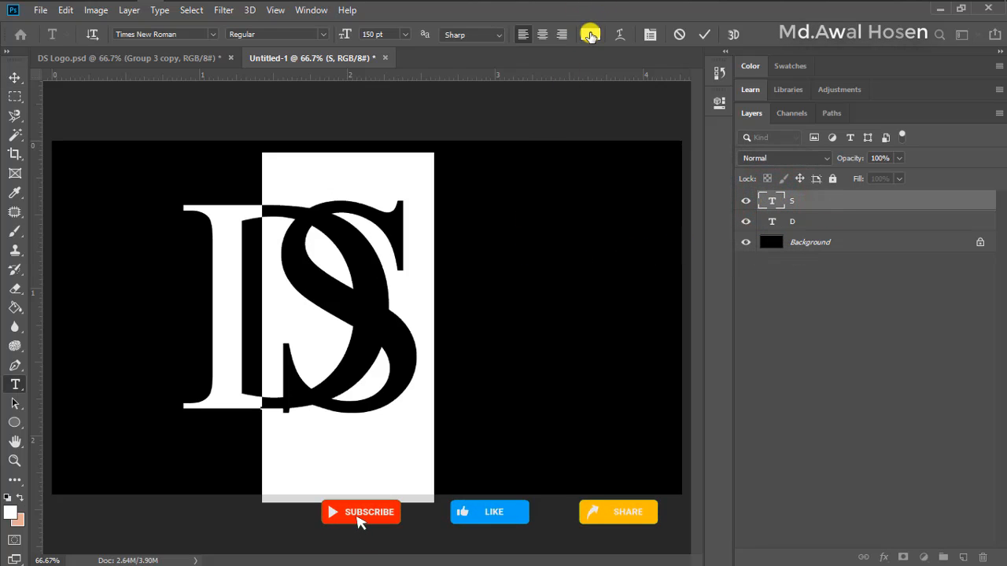
click(590, 36)
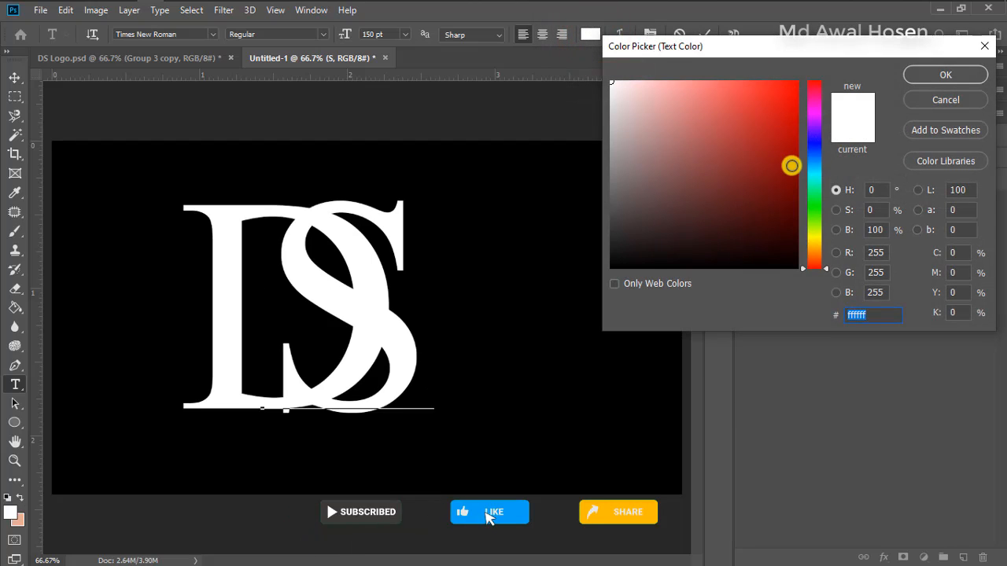
click(820, 171)
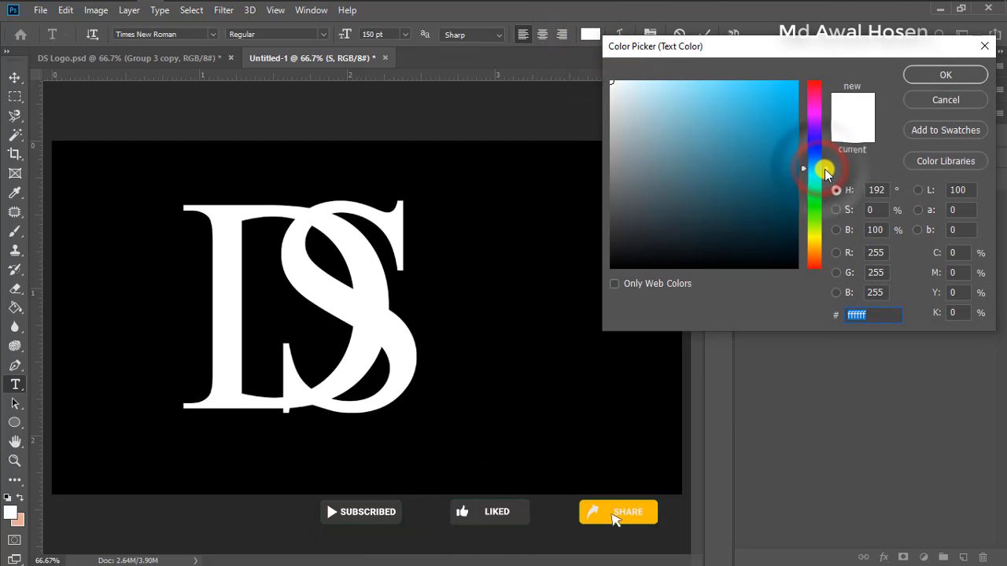
drag(827, 171, 829, 181)
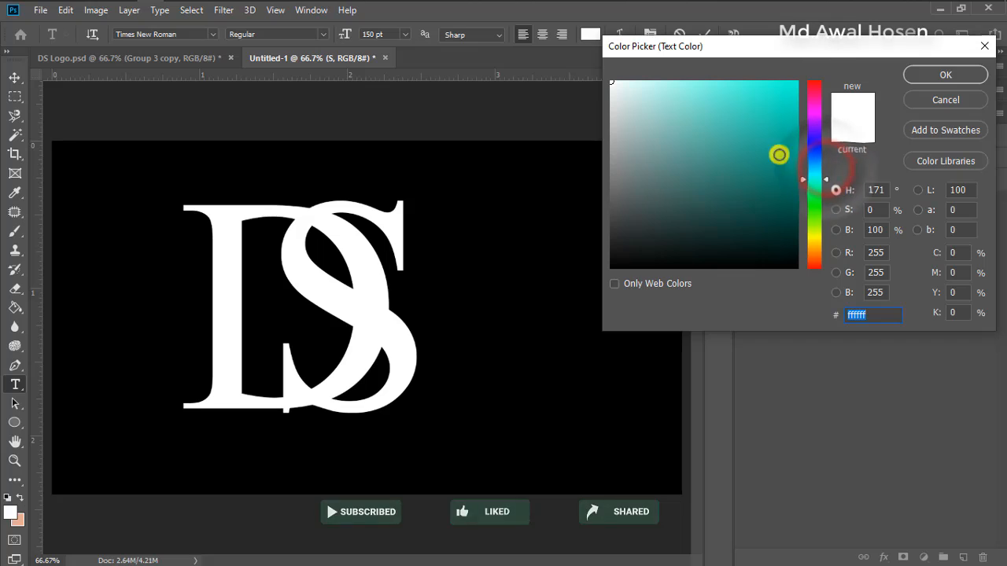
click(785, 100)
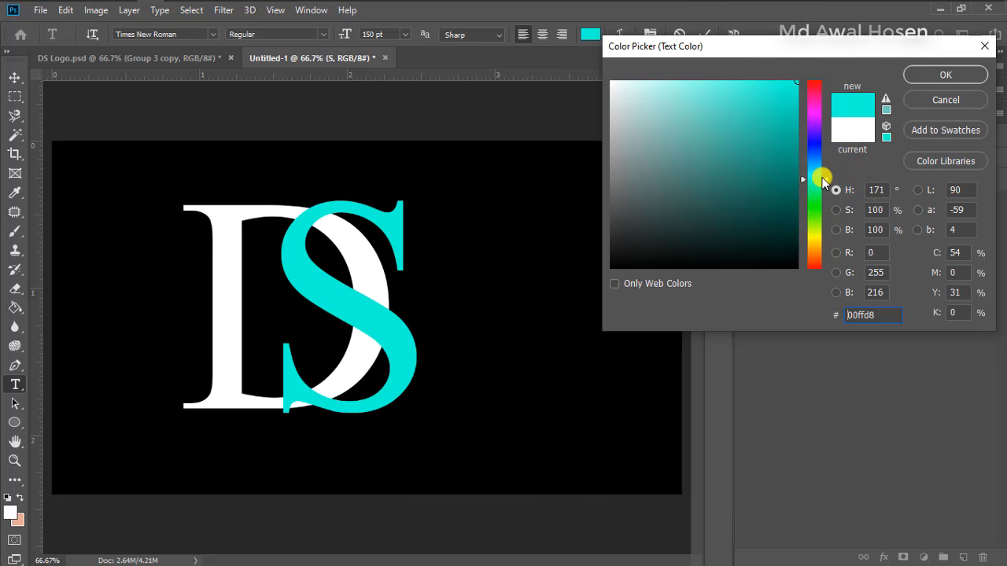
drag(828, 177, 827, 173)
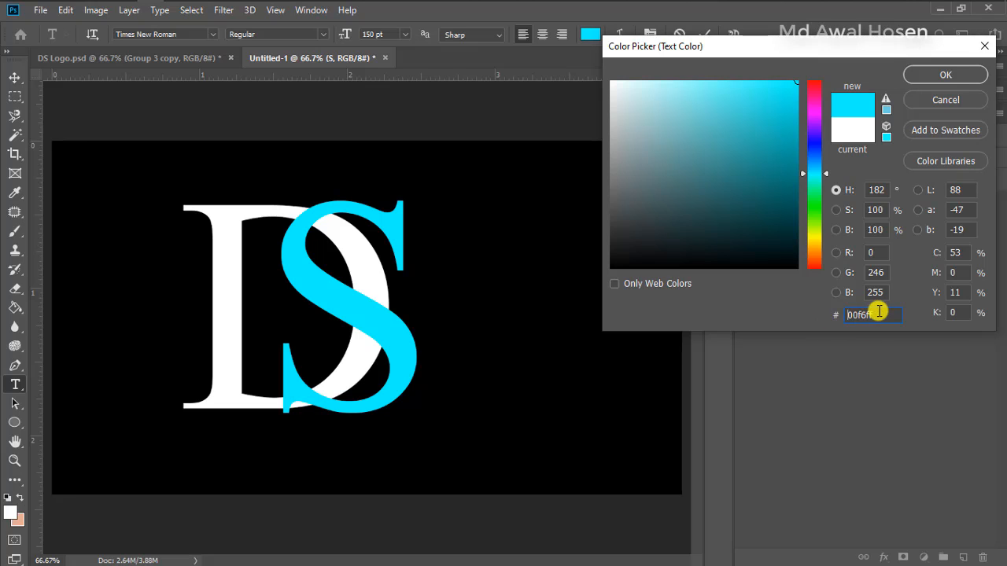
drag(879, 314, 780, 313)
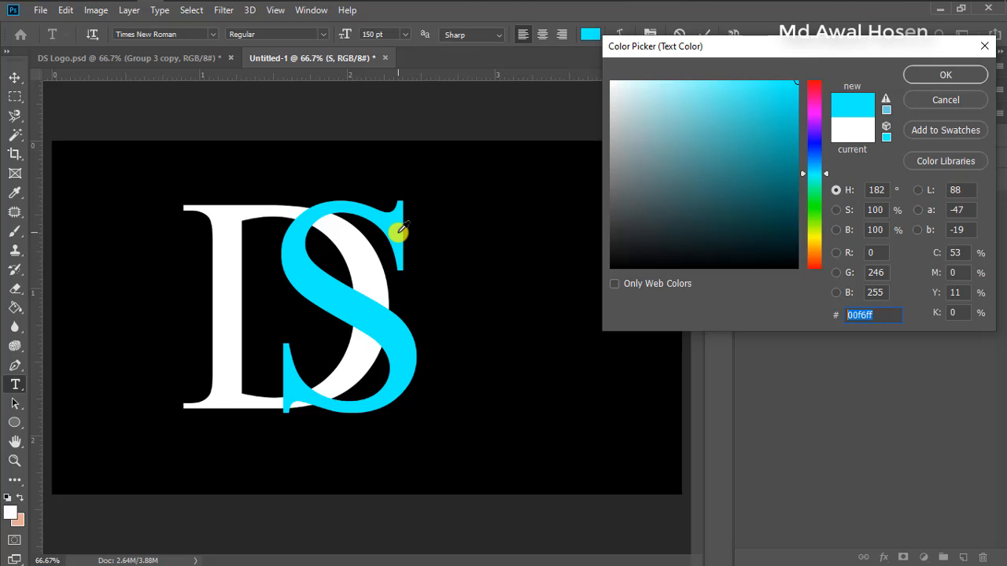
click(942, 74)
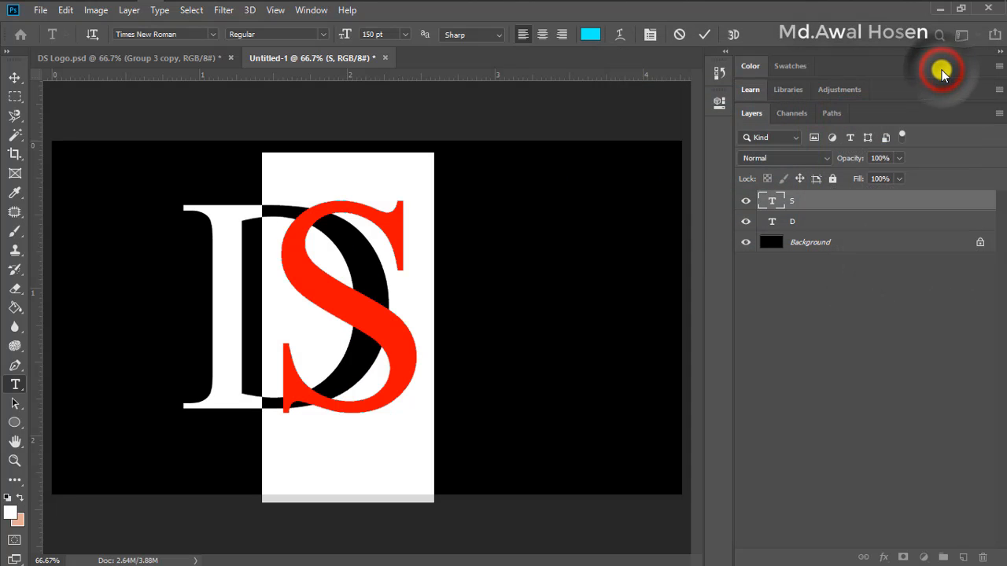
click(704, 35)
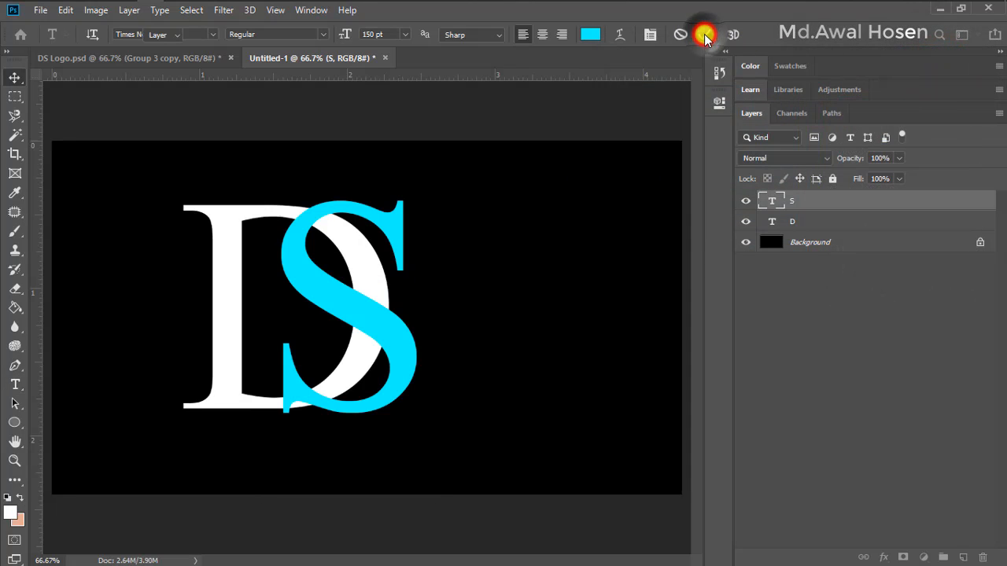
key(v)
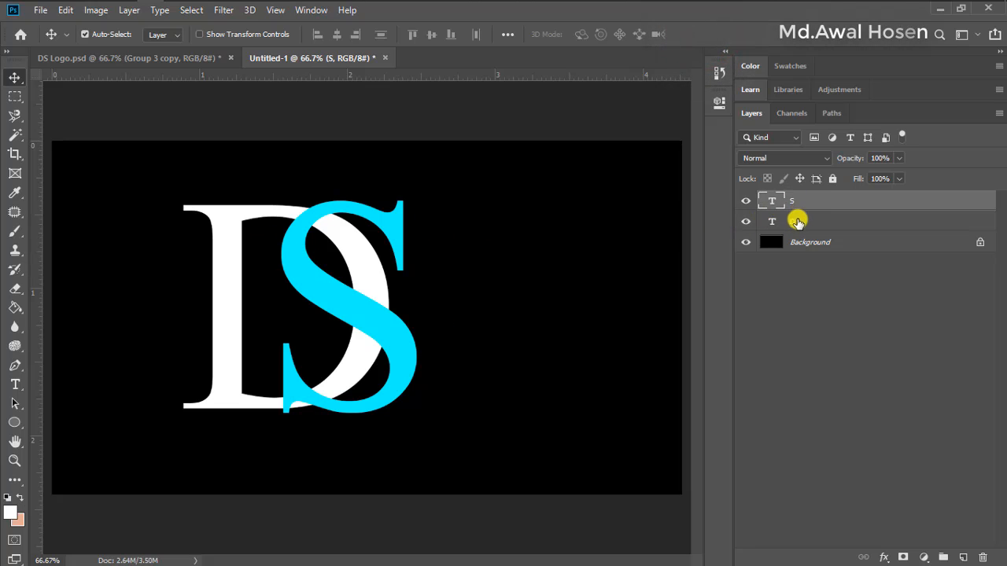
Group the S and D text layers together
shift+click(795, 222)
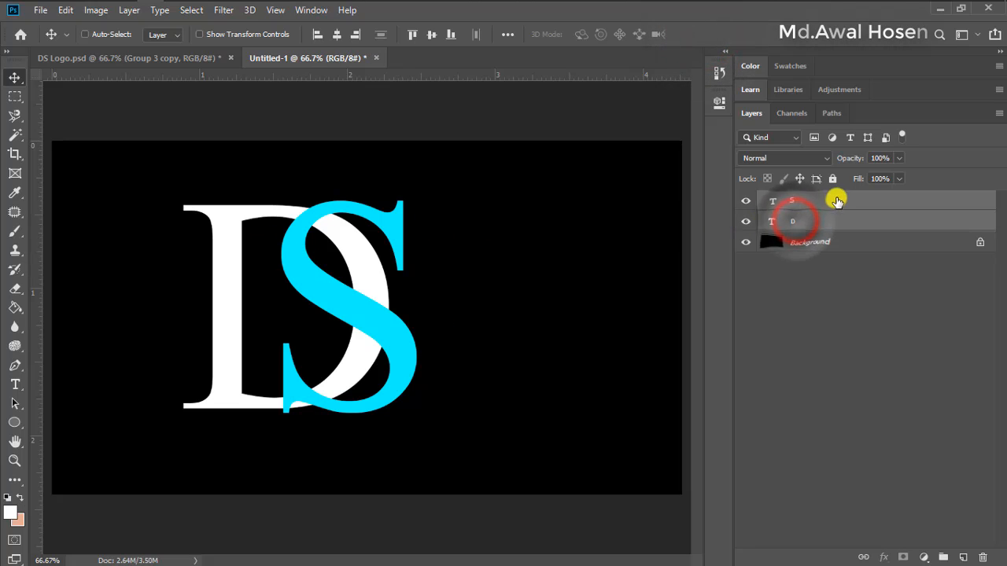
right_click(792, 206)
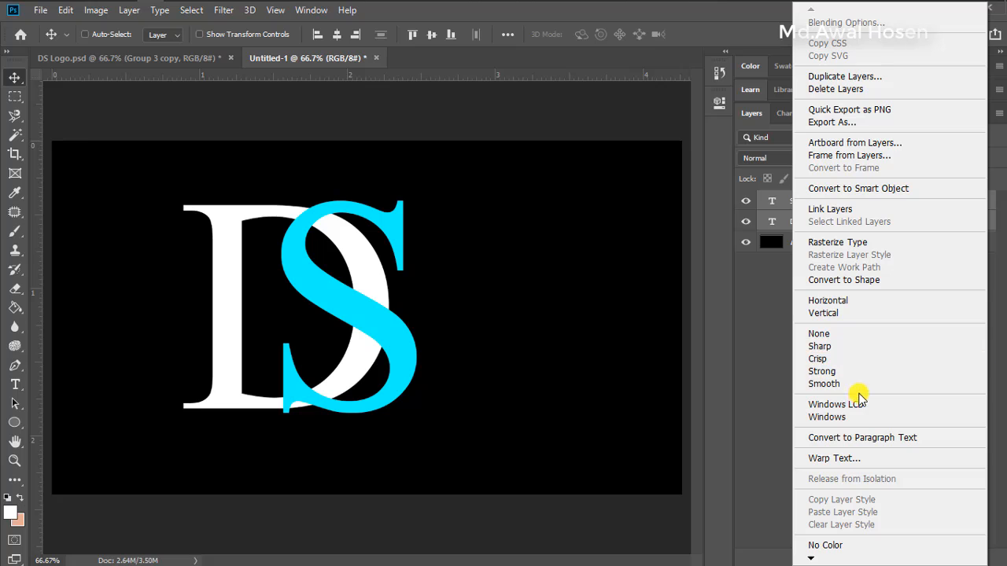
click(131, 11)
click(129, 10)
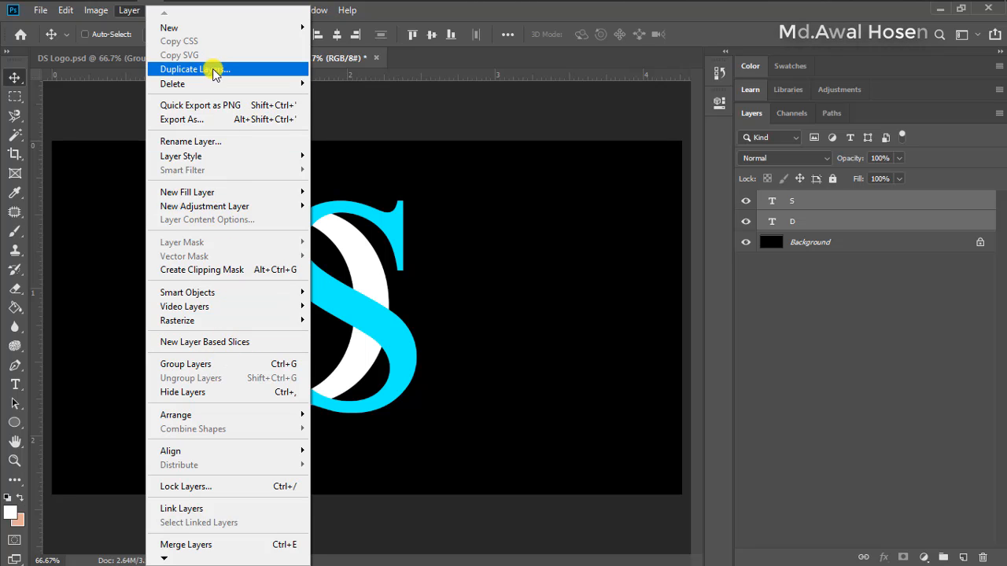
click(95, 10)
mouse_move(71, 12)
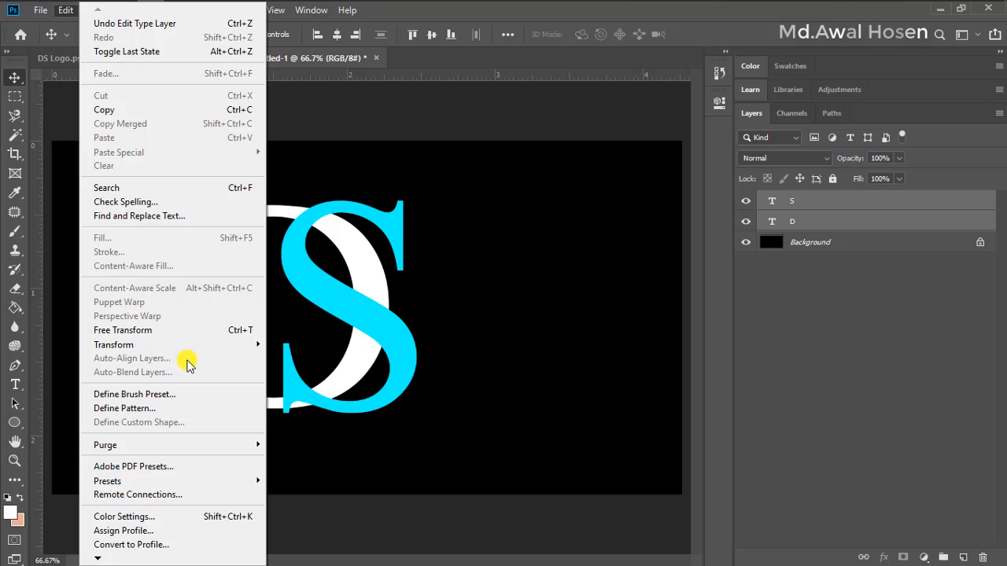
click(448, 9)
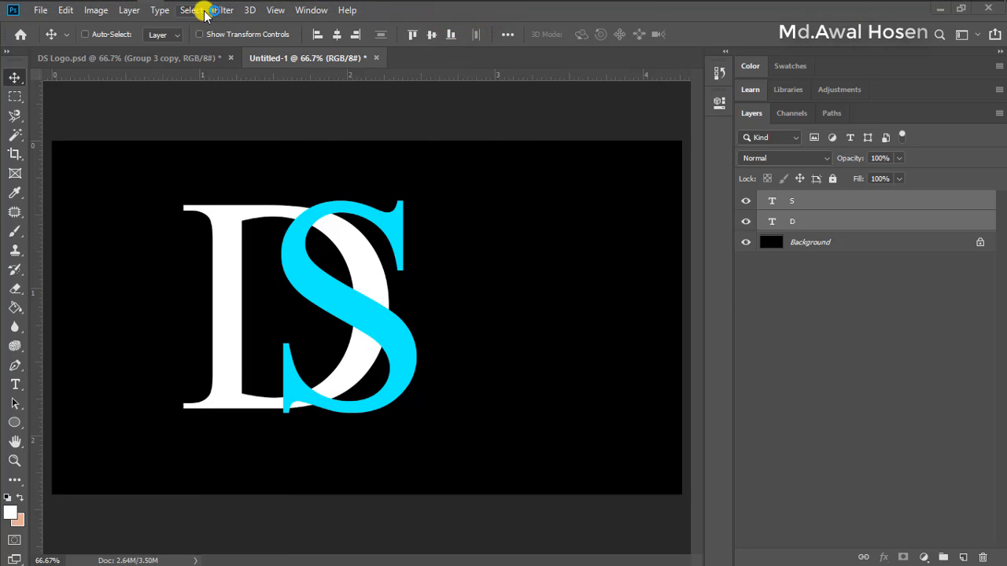
click(201, 11)
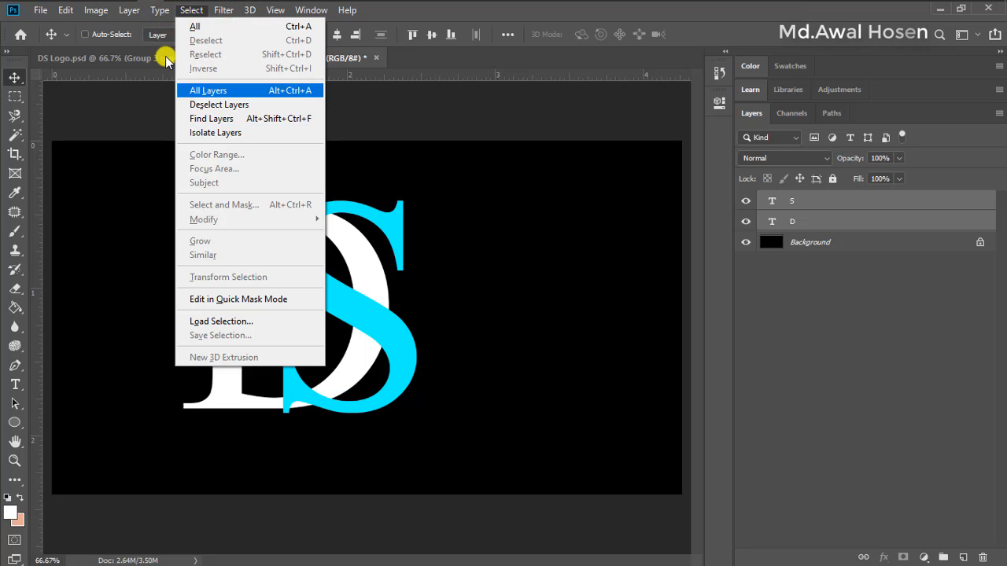
mouse_move(126, 11)
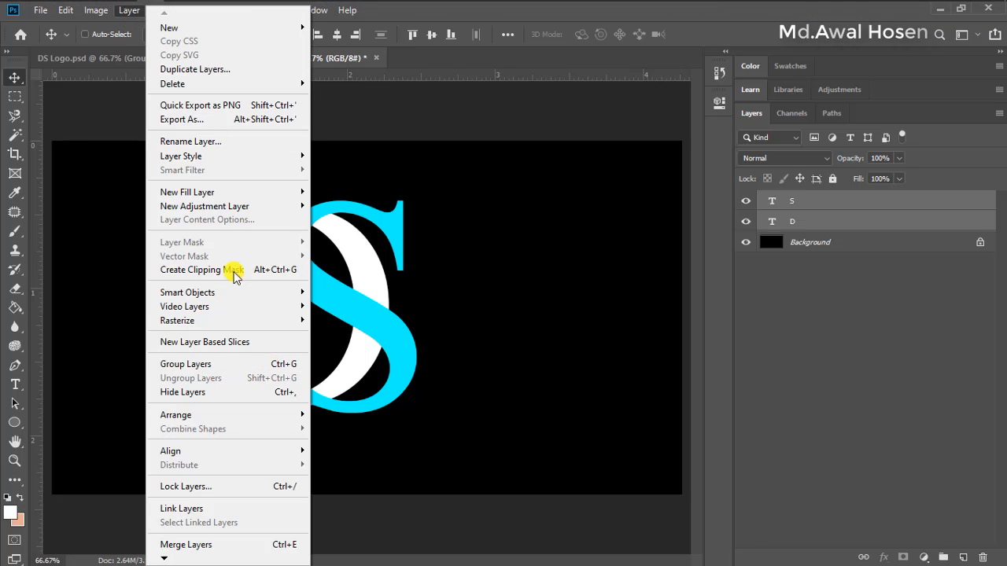
click(263, 366)
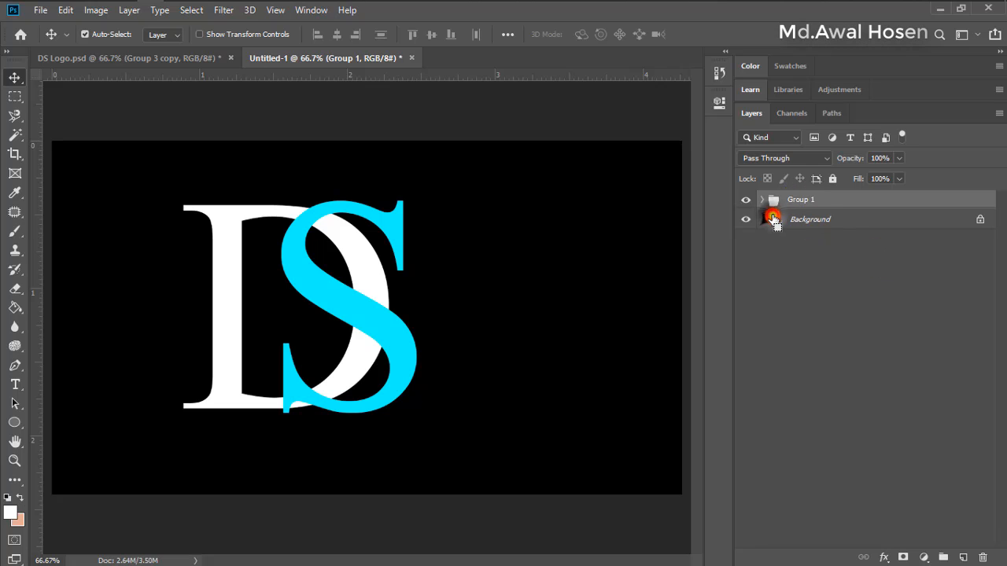
Center the letter group horizontally and vertically on the Background layer and deselect the layers
click(774, 220)
ctrl+click(808, 201)
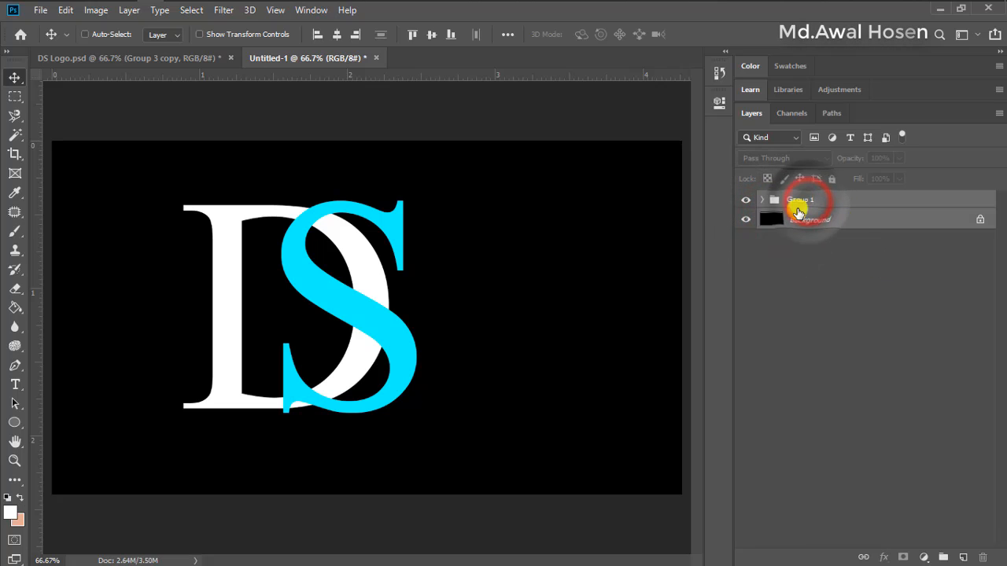
click(337, 35)
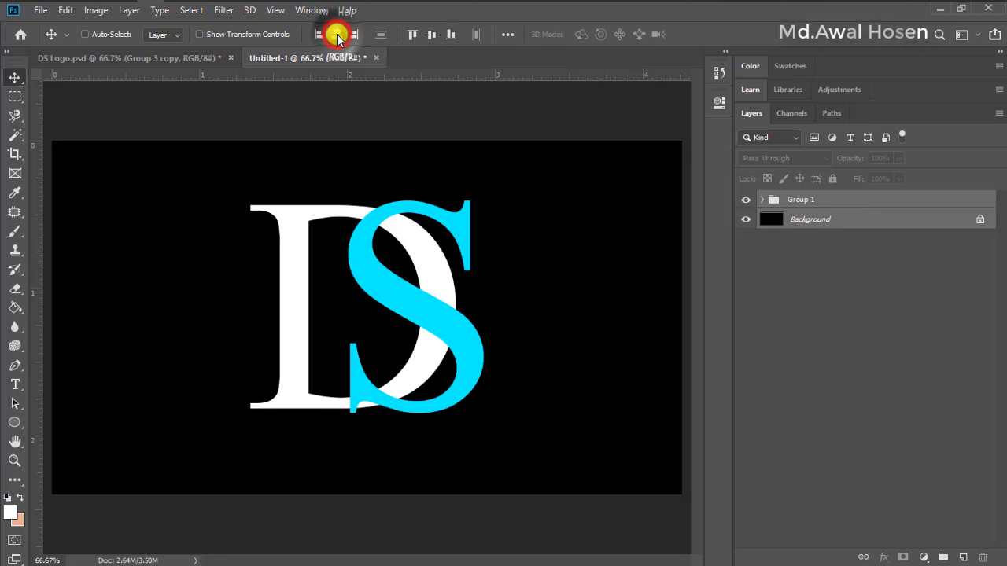
click(432, 35)
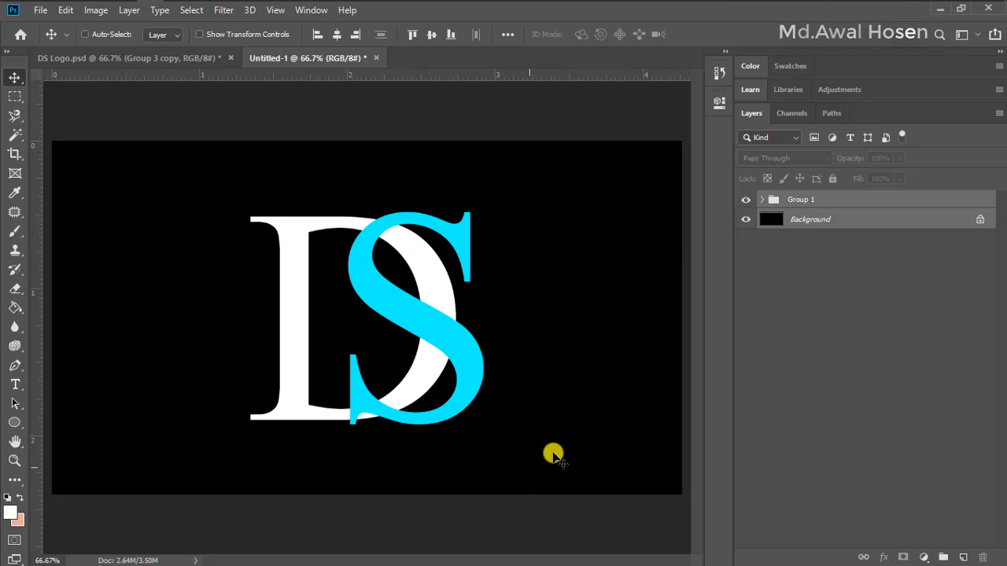
click(804, 308)
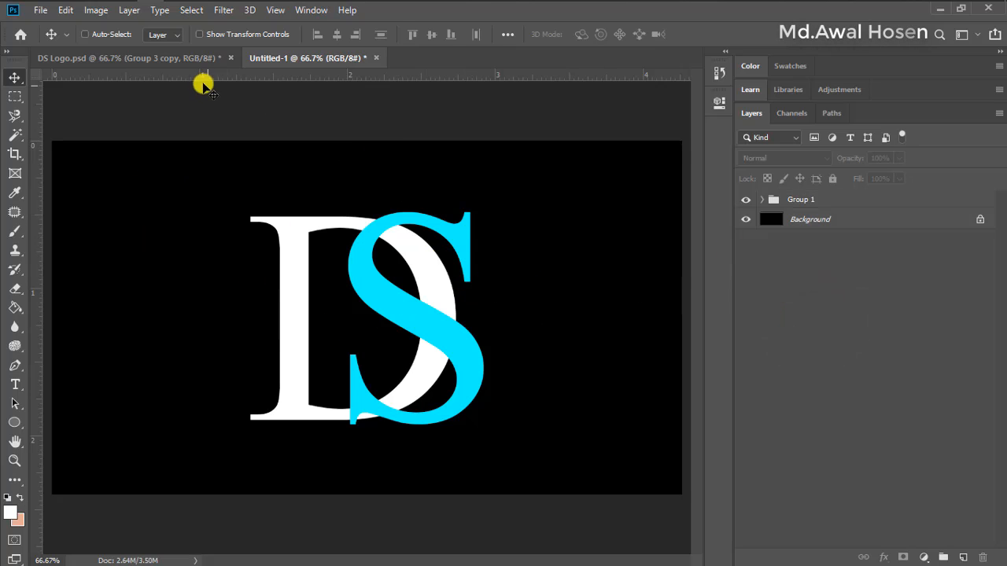
Compare with the finished logo in DS Logo.psd and add a layer mask to the S layer inside Group 1
click(145, 58)
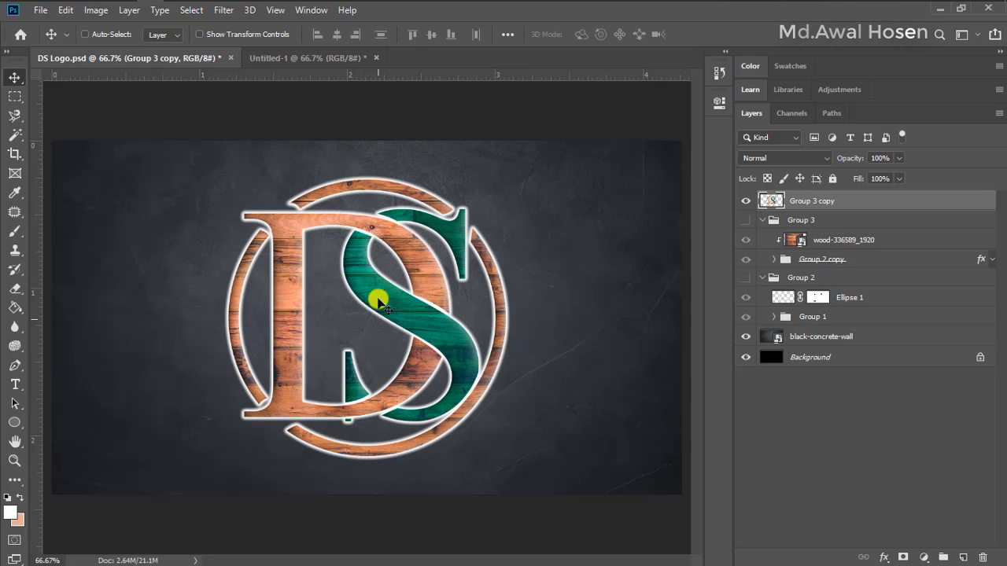
click(326, 60)
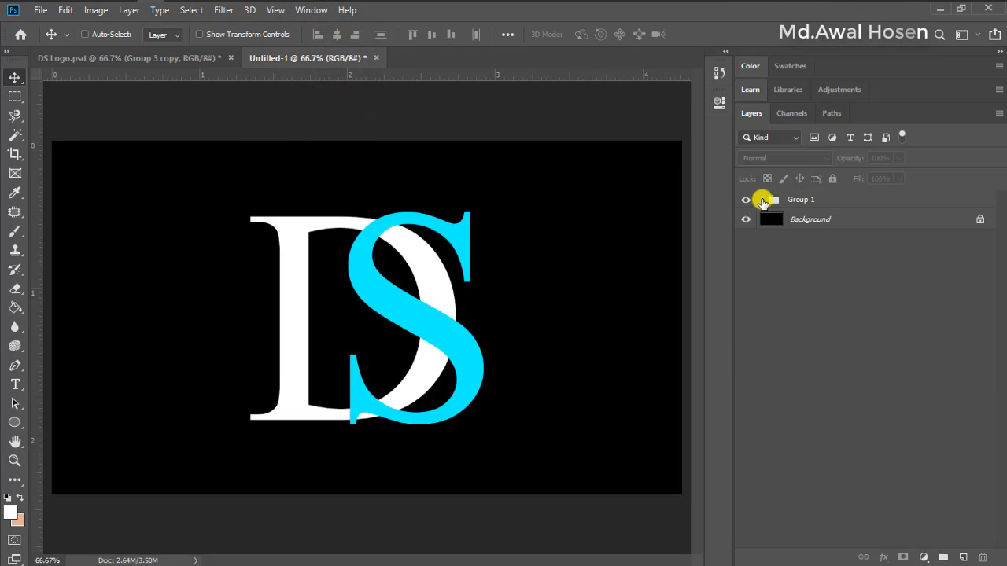
click(762, 200)
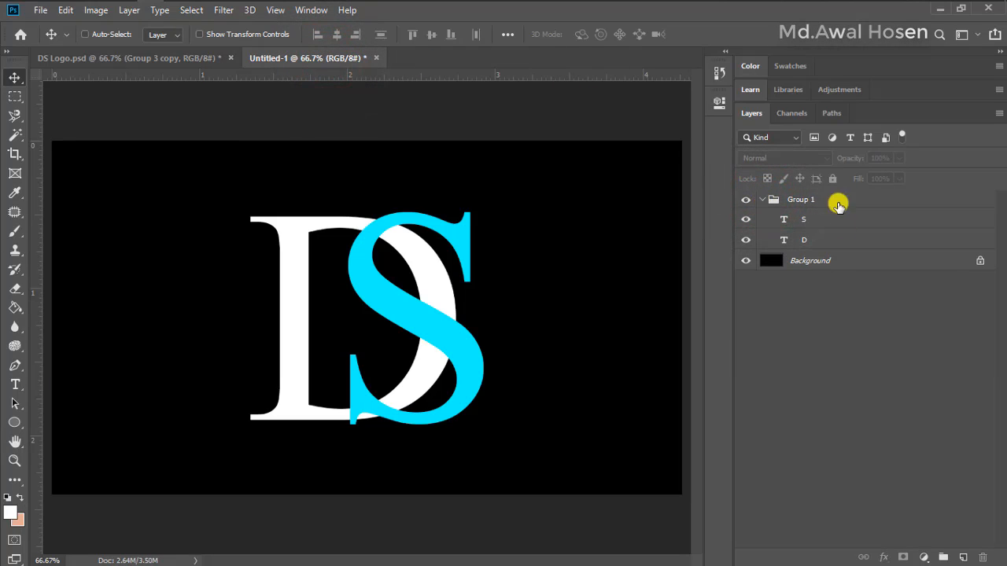
click(807, 220)
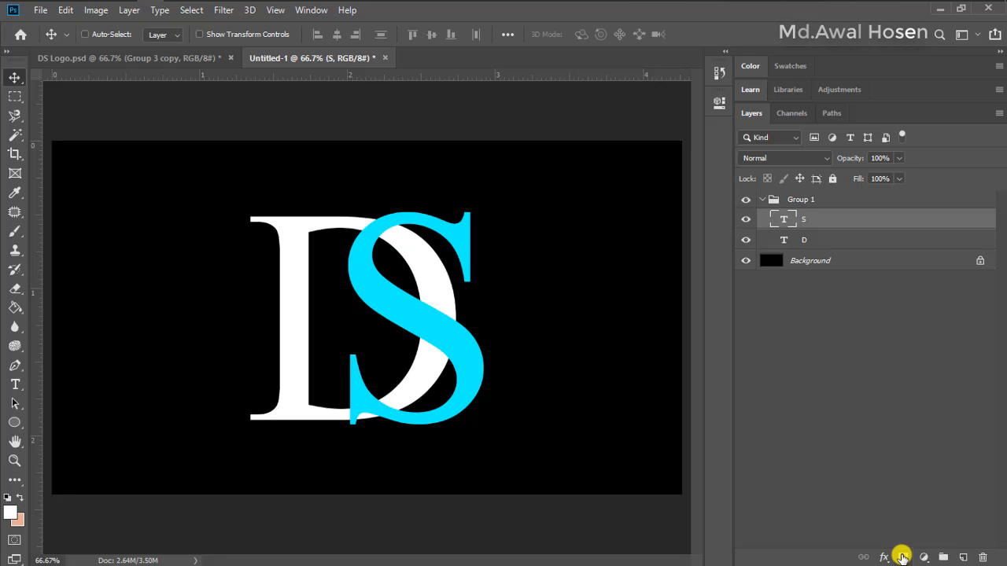
click(903, 557)
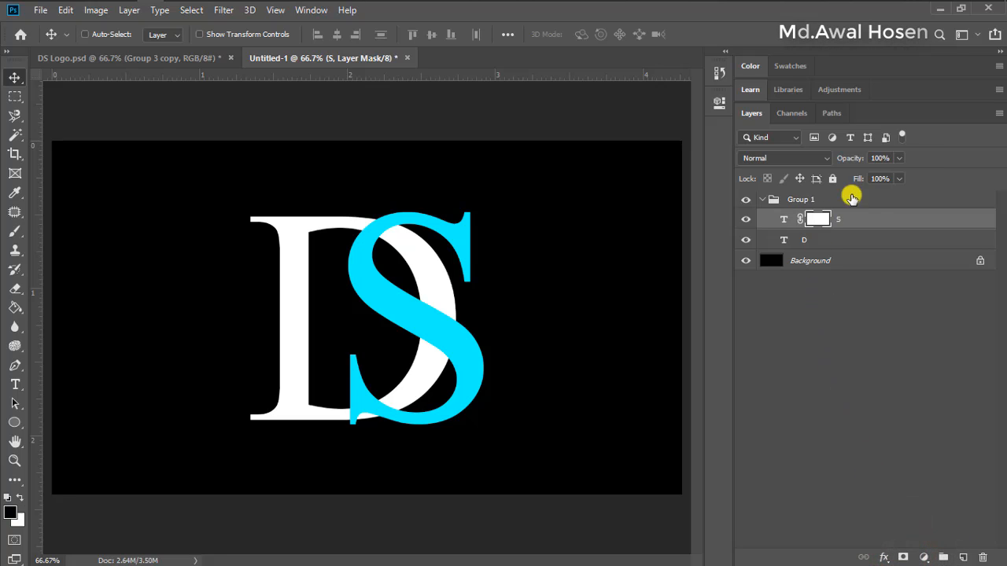
Draw a closed Pen tool path around the upper crossing where the S overlaps the top curve of the D
click(15, 367)
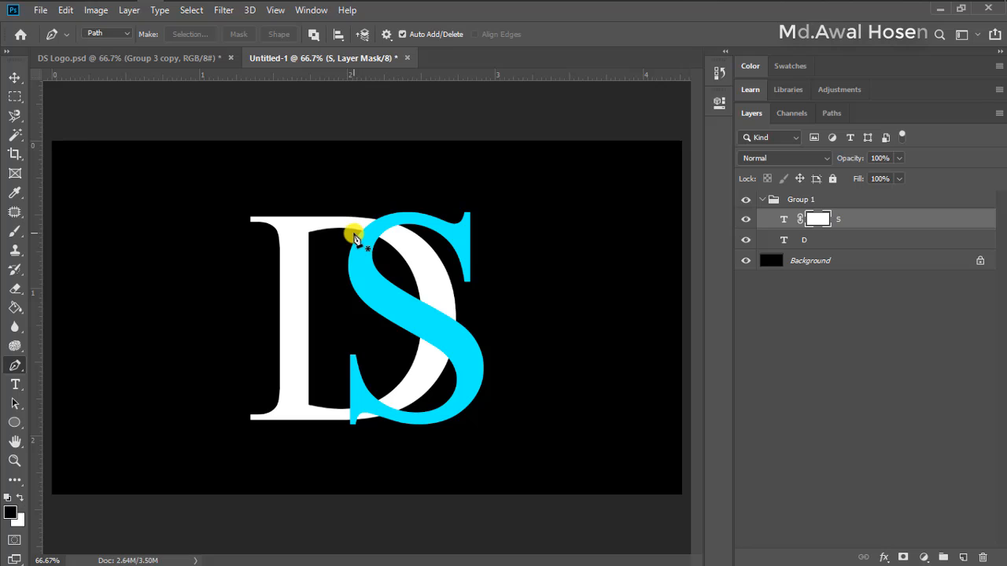
click(353, 236)
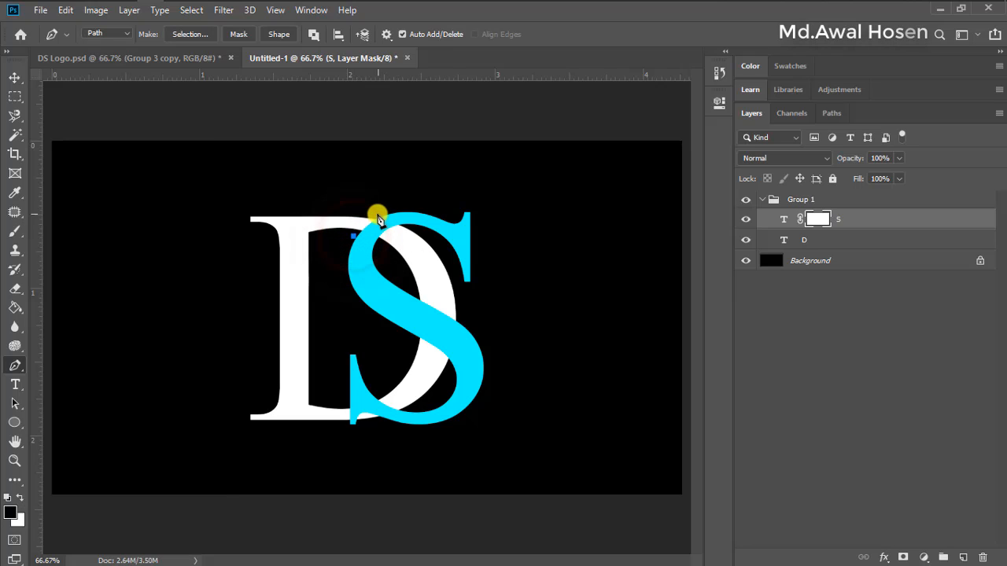
drag(376, 215, 388, 211)
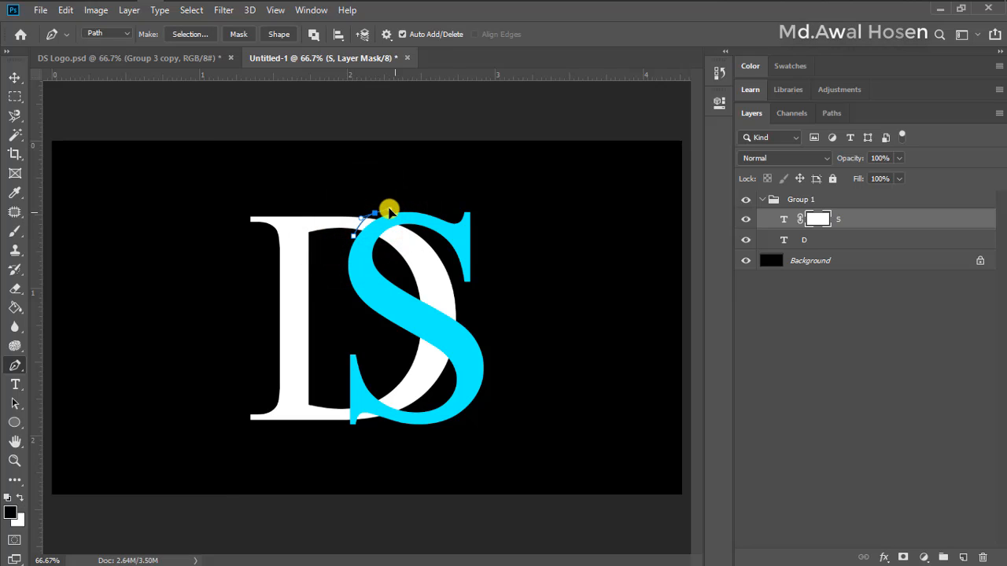
scroll(364, 279, up, 5)
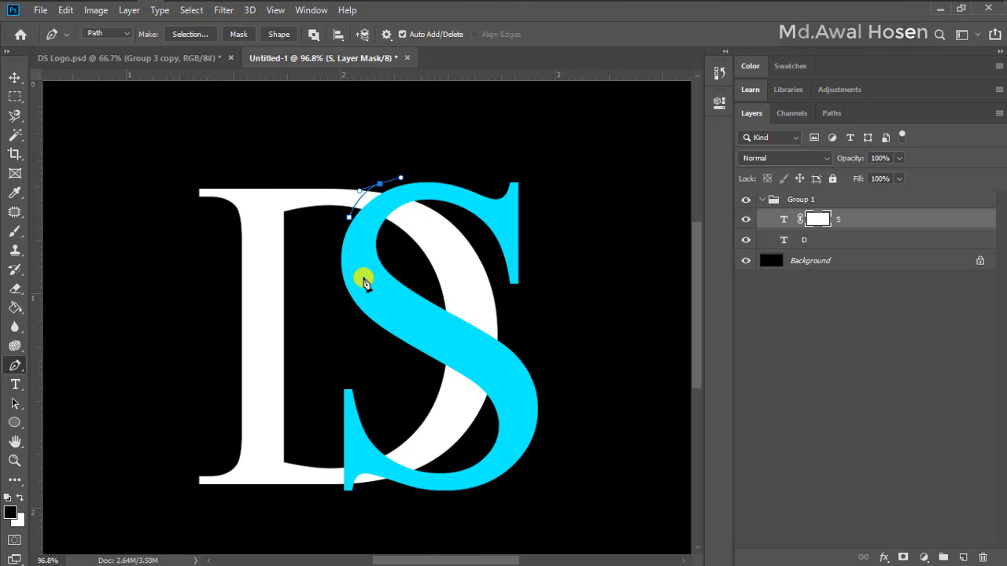
scroll(459, 185, up, 2)
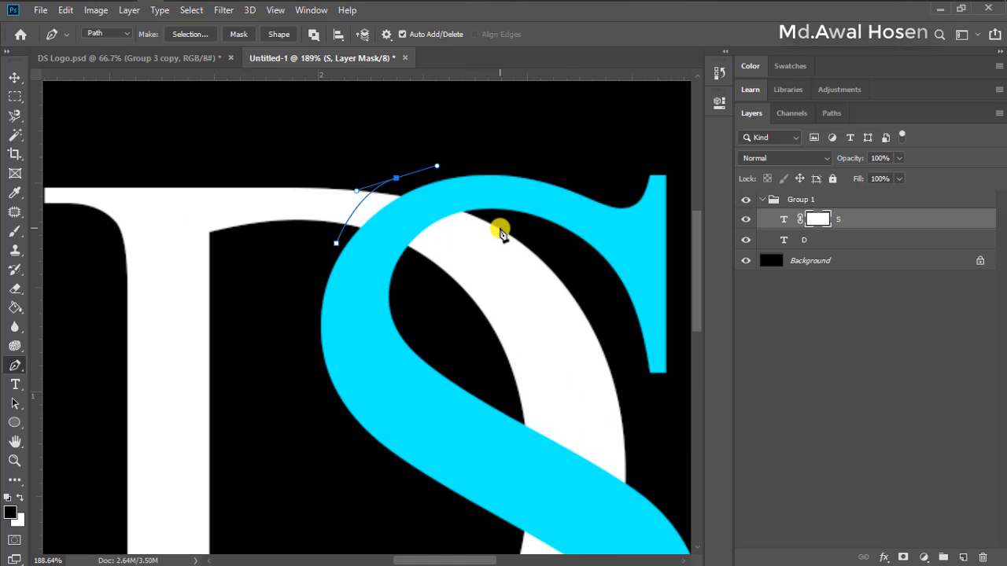
drag(488, 218, 398, 304)
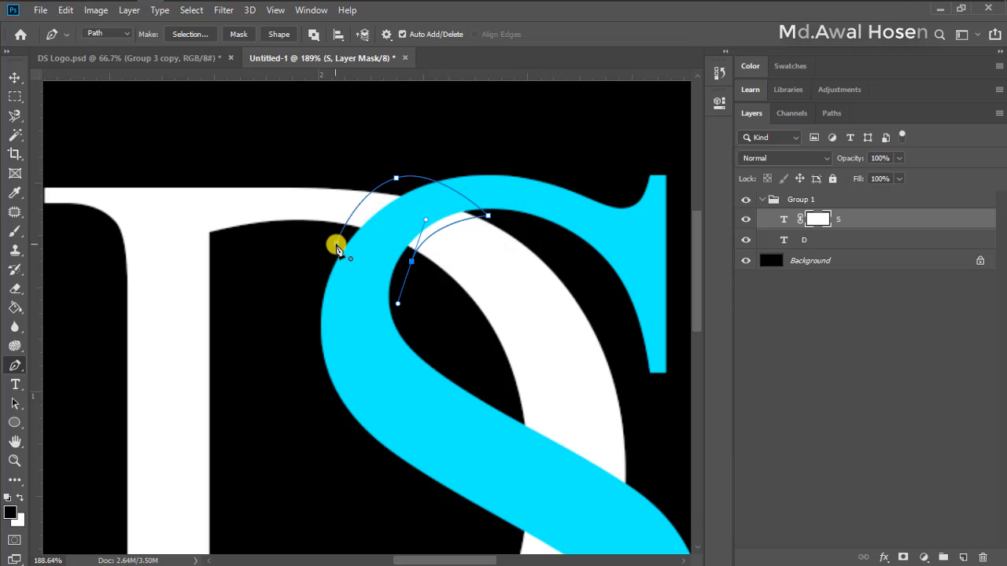
click(336, 246)
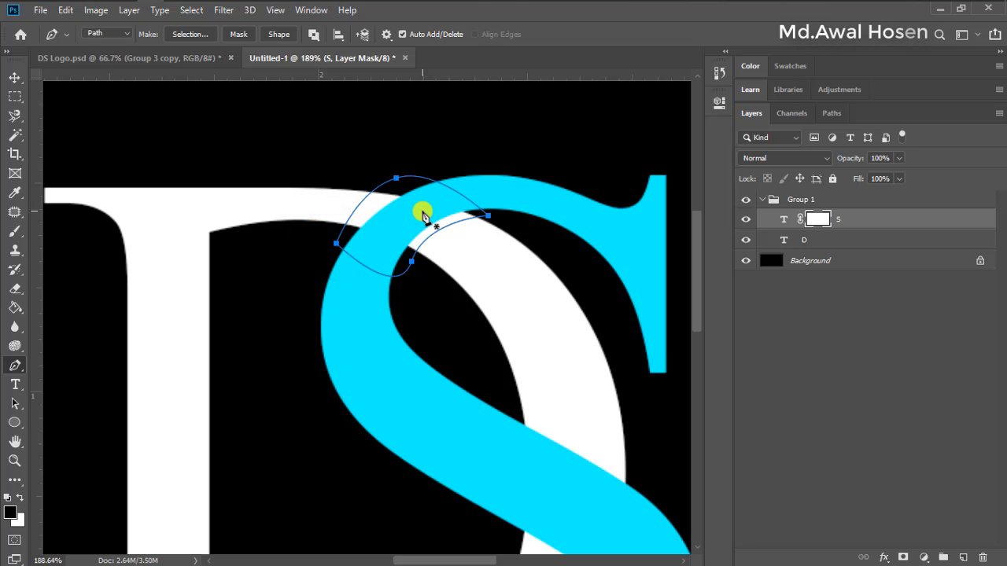
Convert the path to a new selection with 0 px feather, fill it with black on the S layer mask and deselect
right_click(417, 214)
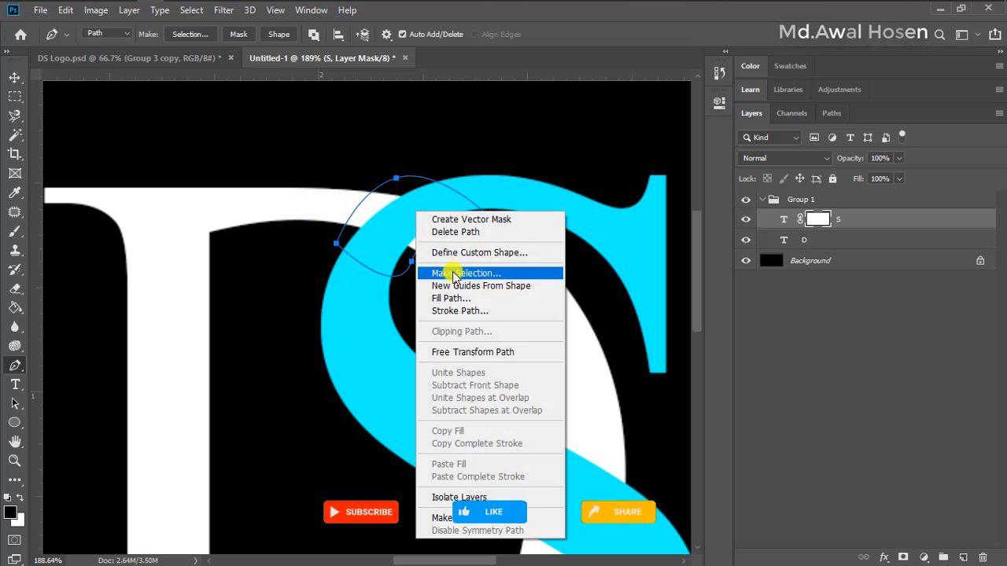
click(503, 274)
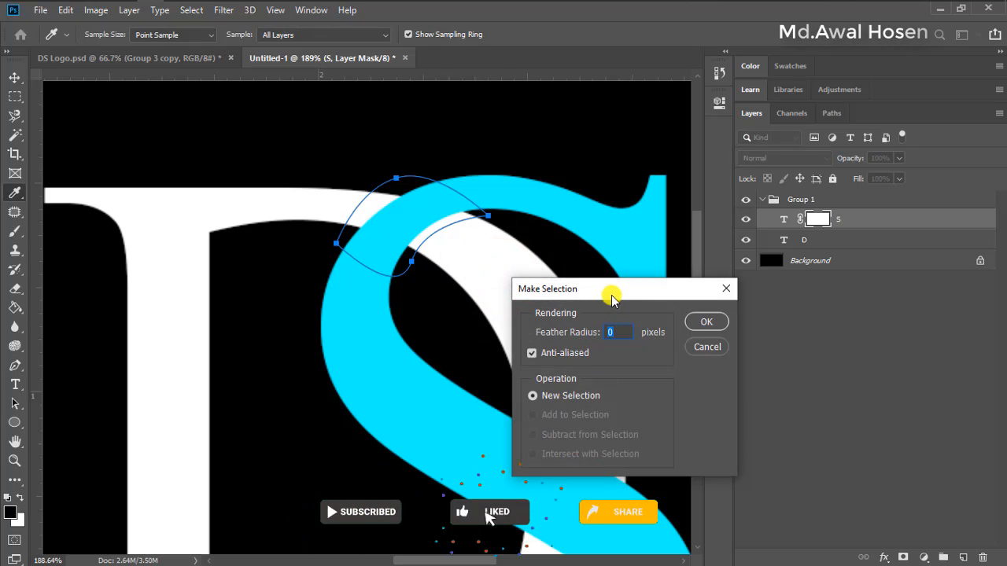
drag(609, 288, 583, 184)
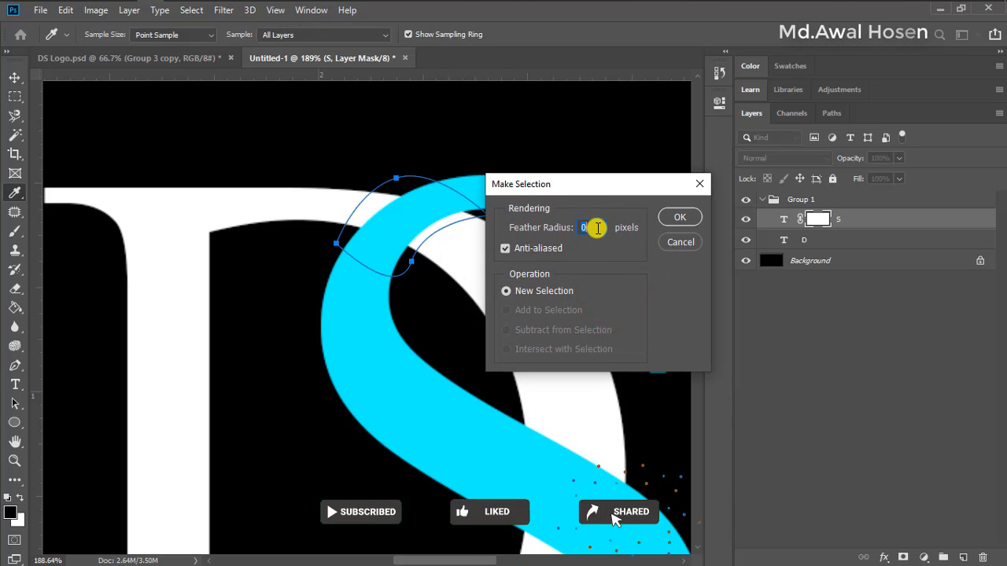
click(680, 217)
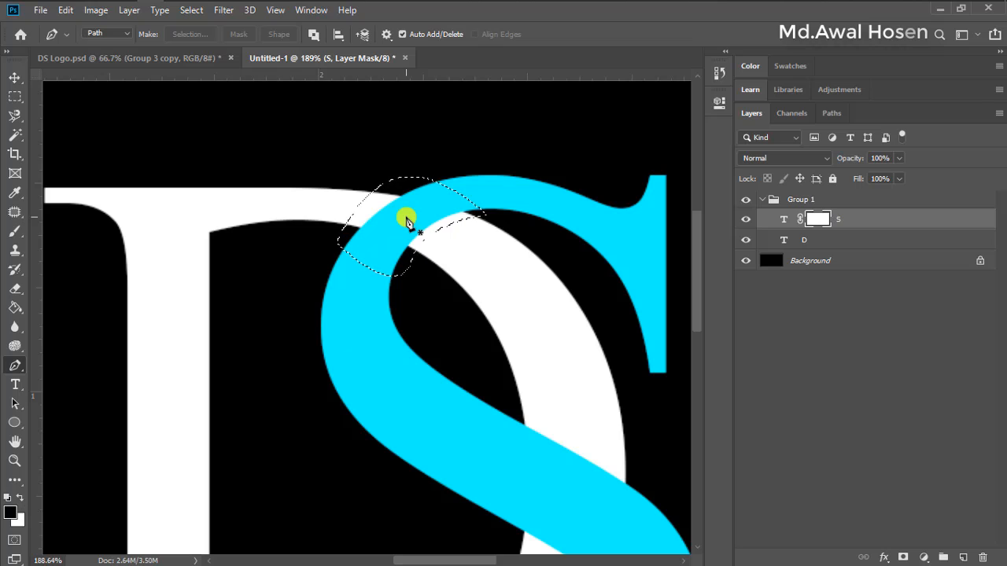
key(alt+BackSpace)
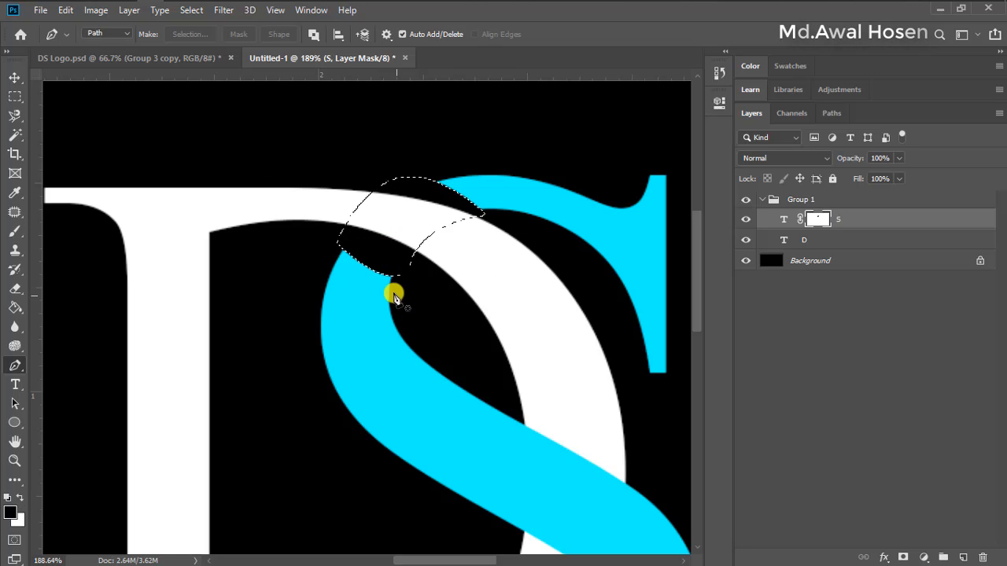
scroll(440, 288, down, 3)
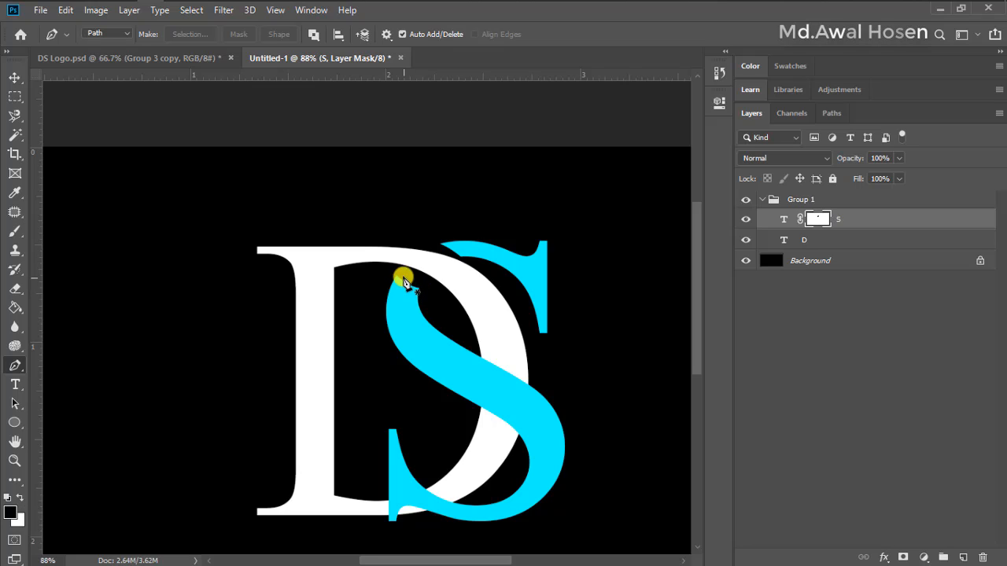
scroll(548, 343, down, 5)
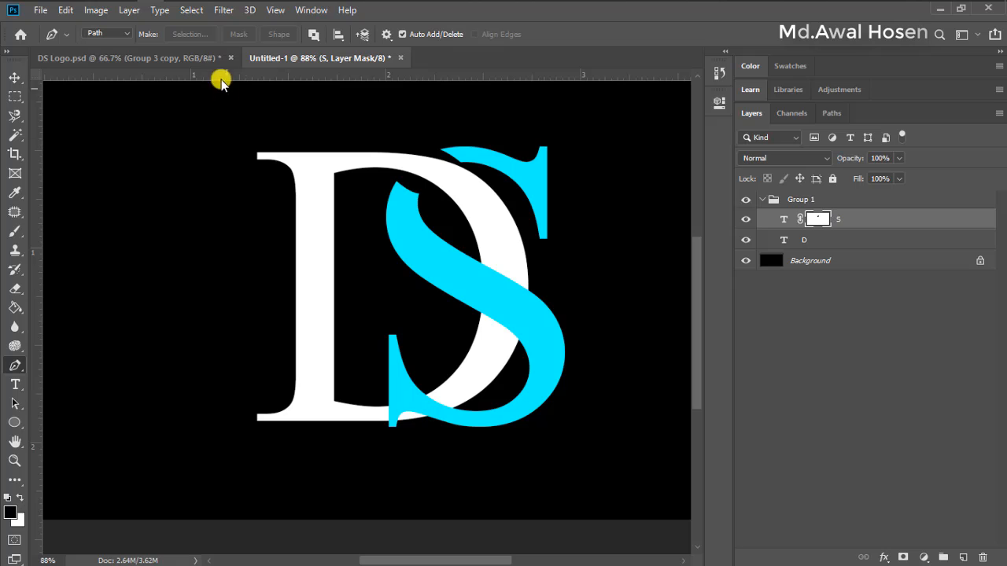
Check the lower crossing in DS Logo.psd and draw a closed Pen tool path around that overlap in Untitled-1
click(198, 59)
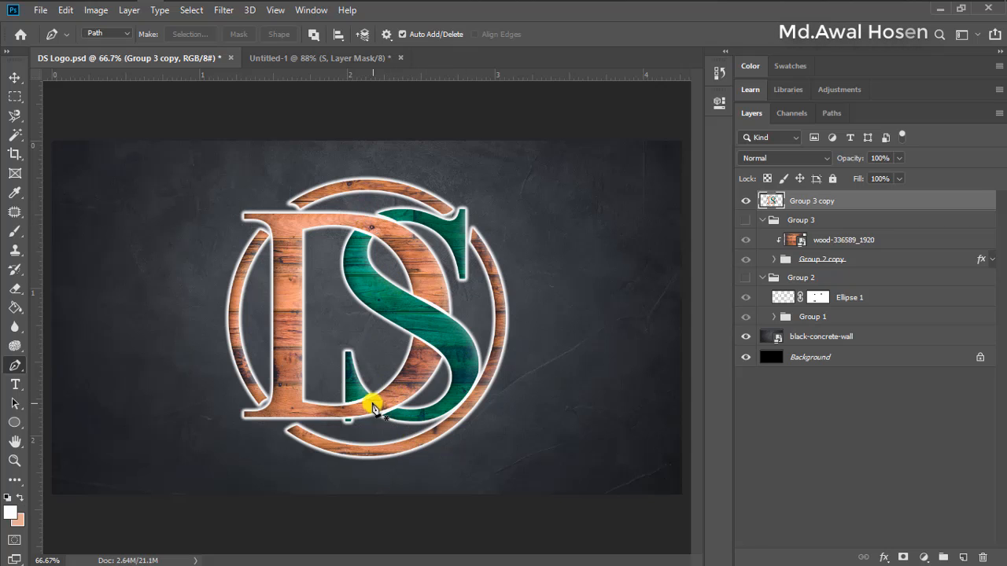
click(310, 59)
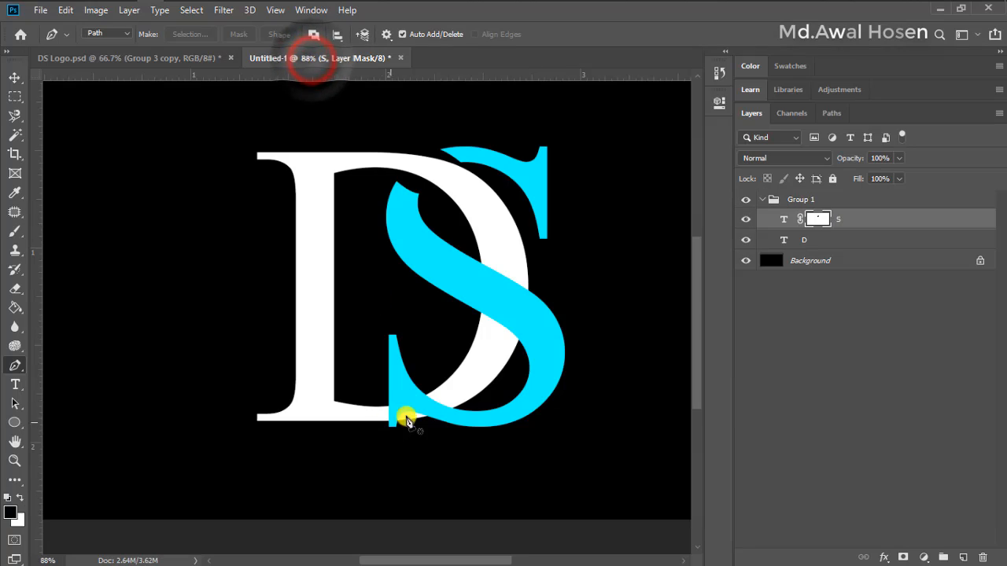
scroll(427, 410, up, 4)
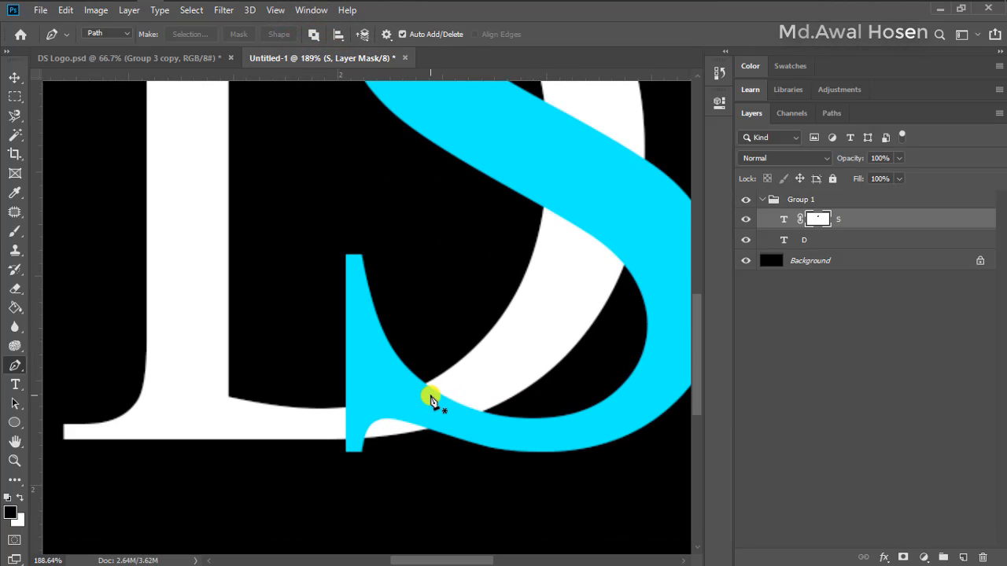
click(420, 371)
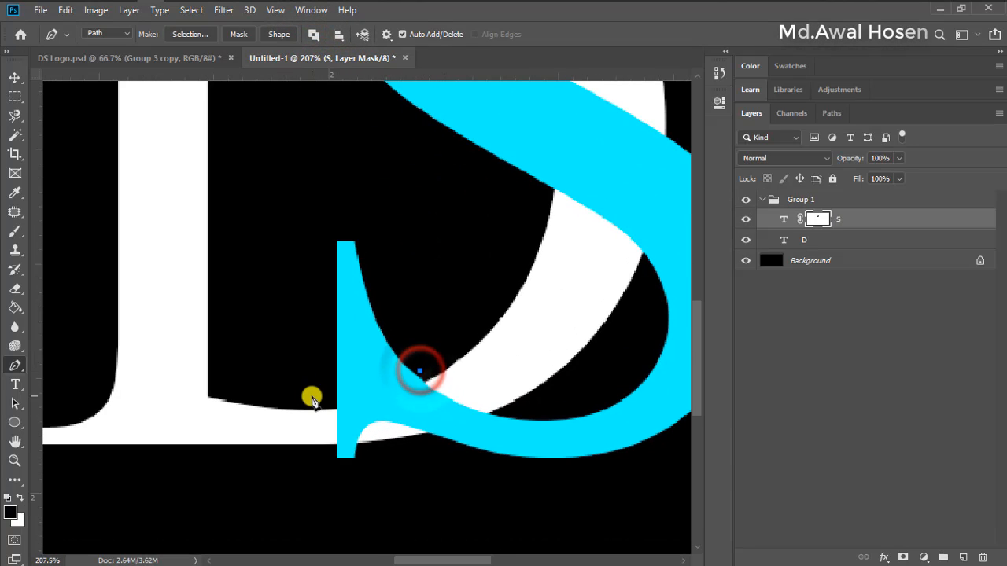
click(319, 400)
drag(320, 399, 285, 389)
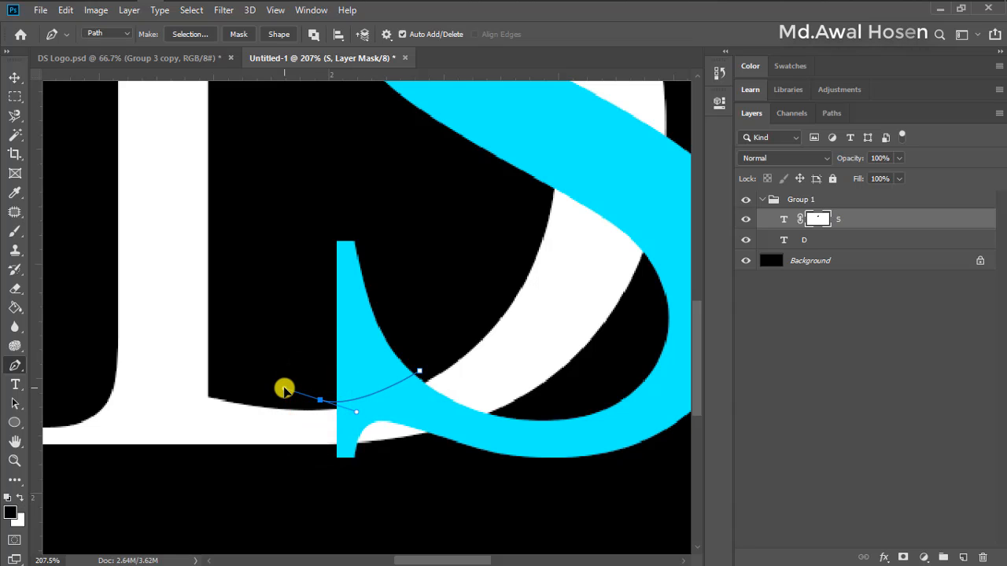
click(324, 450)
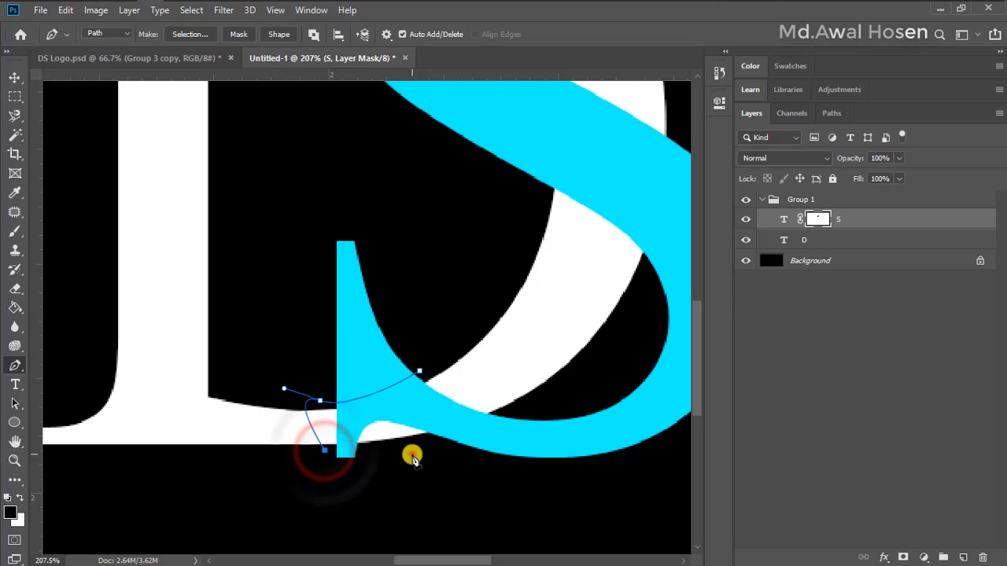
drag(411, 455, 418, 462)
drag(535, 407, 541, 419)
click(421, 377)
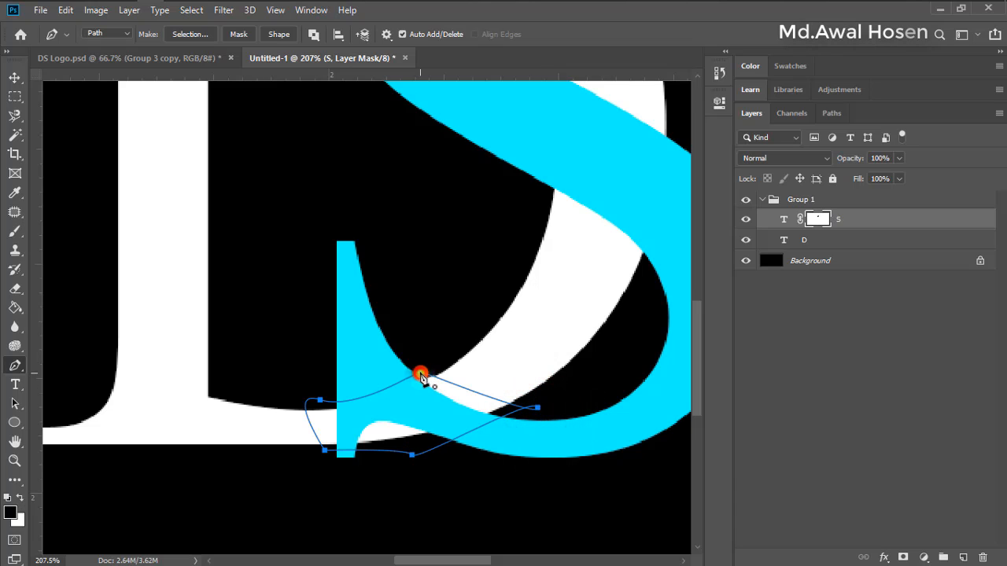
Convert the lower path to a selection and fill it with black on the S layer mask
right_click(411, 405)
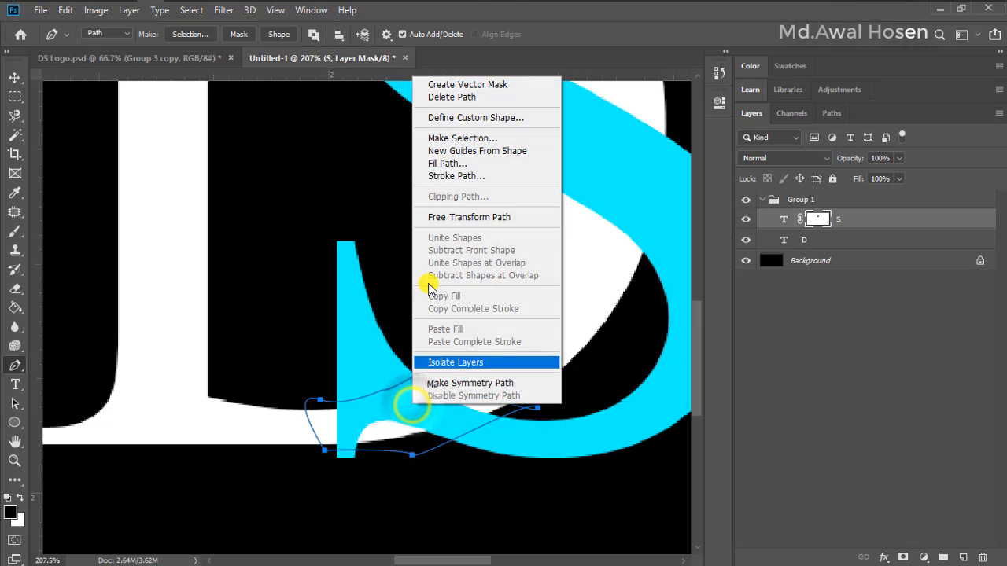
click(445, 138)
click(681, 220)
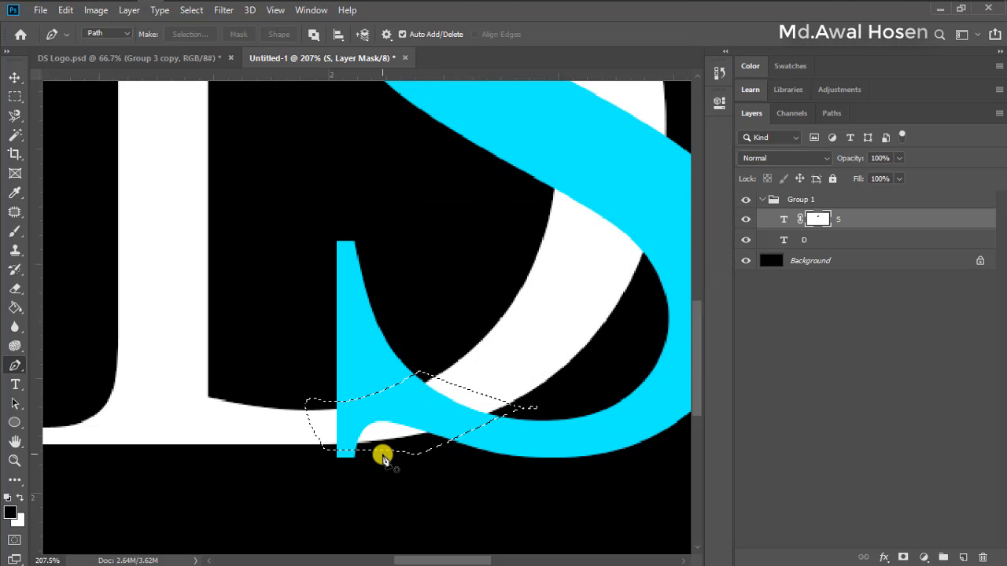
key(alt+BackSpace)
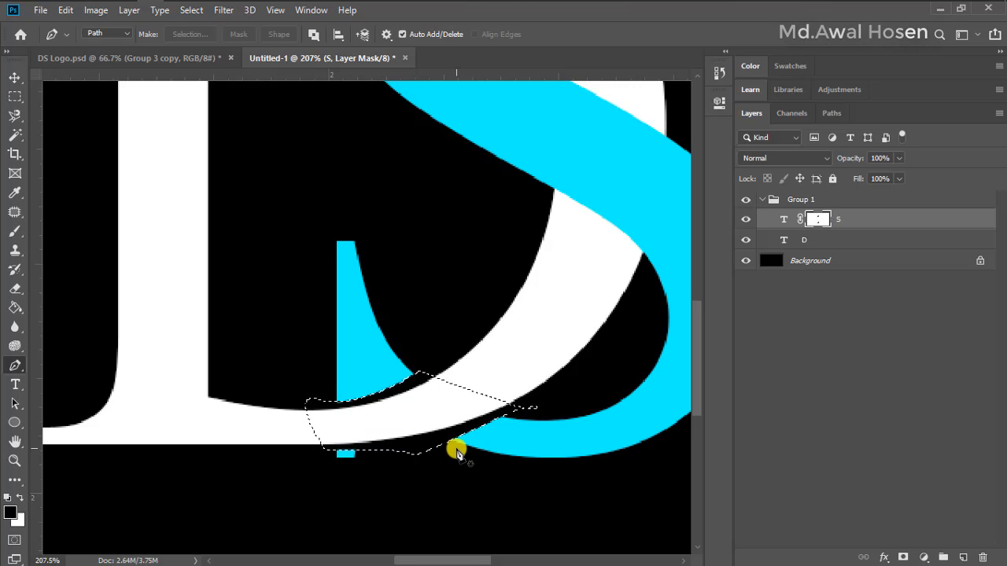
Compare the masked letters with the finished logo in DS Logo.psd and deselect the lower crossing in Untitled-1
scroll(456, 468, down, 3)
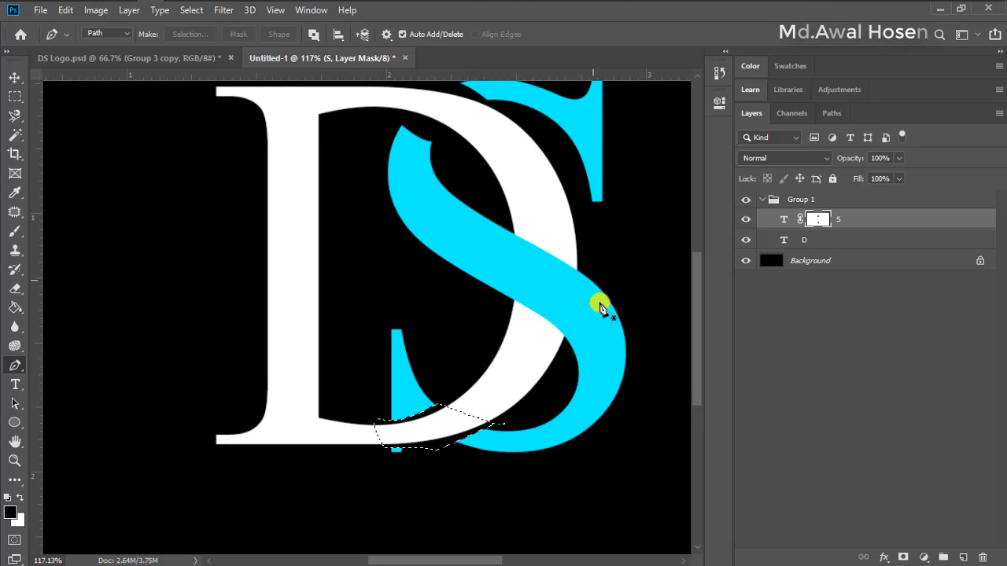
scroll(604, 308, up, 1)
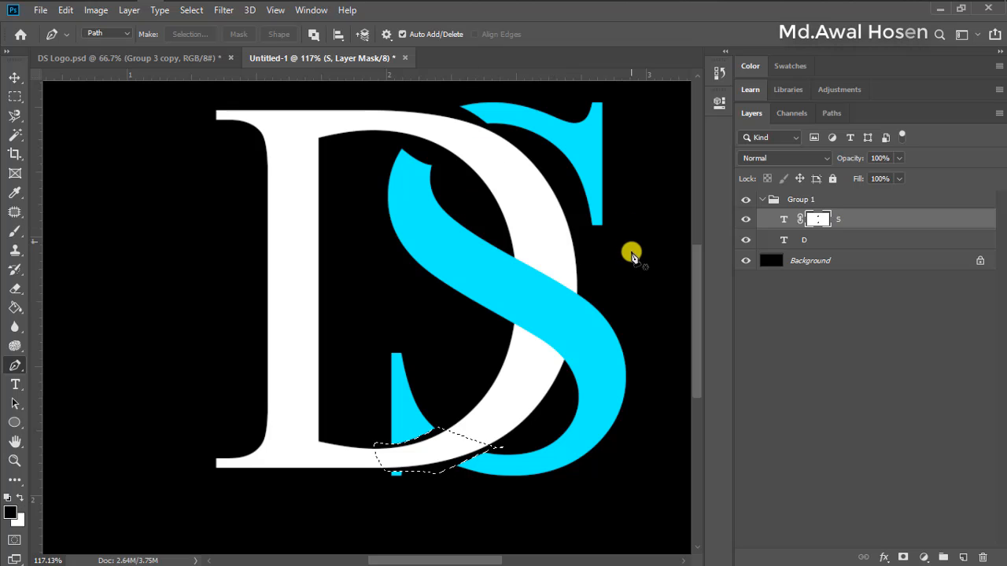
scroll(624, 297, down, 2)
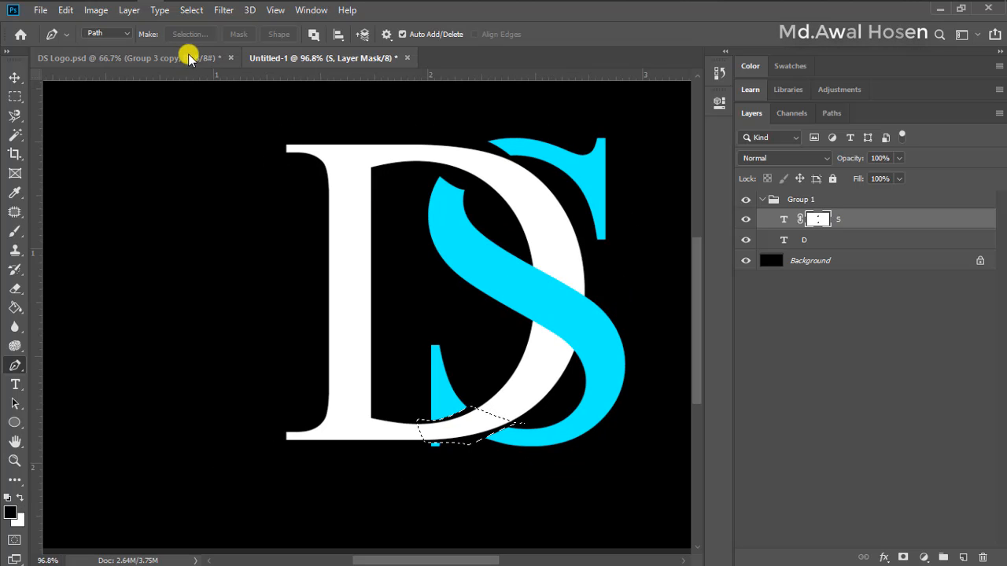
click(161, 60)
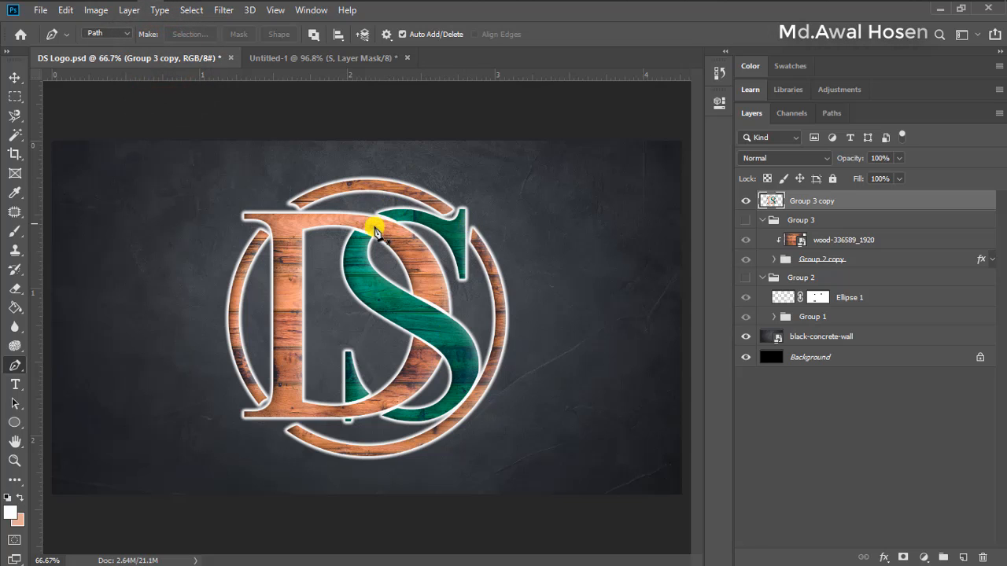
click(330, 58)
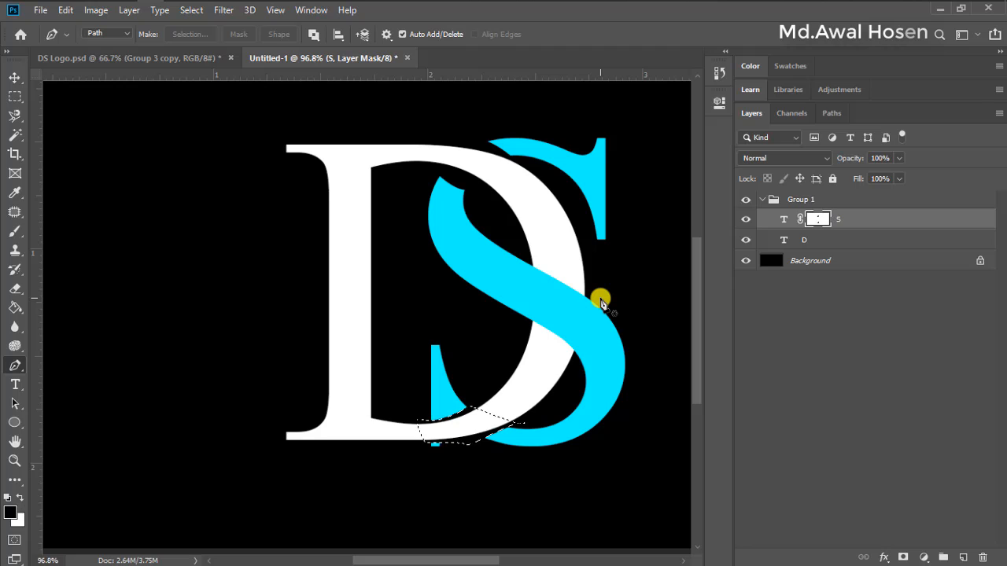
key(ctrl+0)
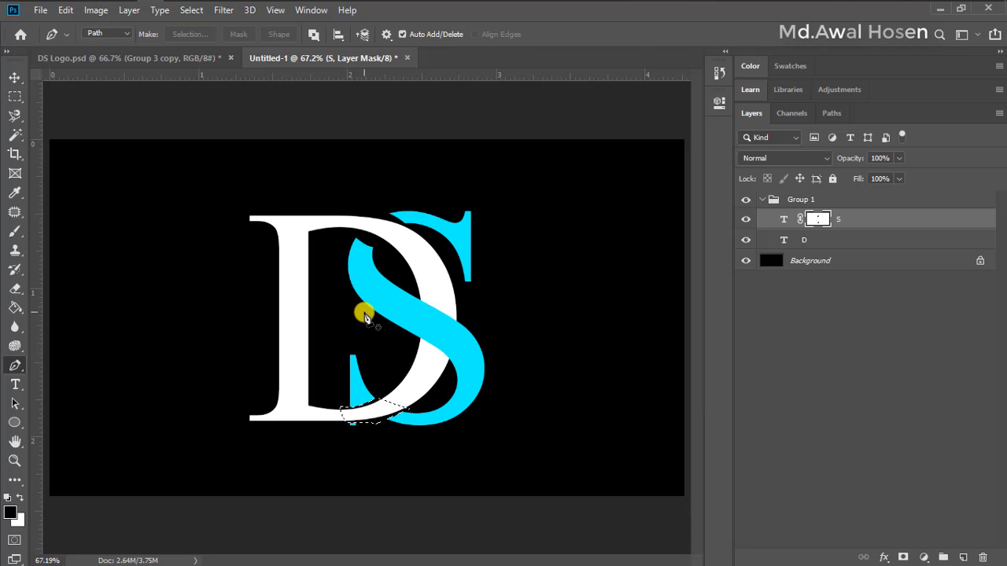
key(ctrl+d)
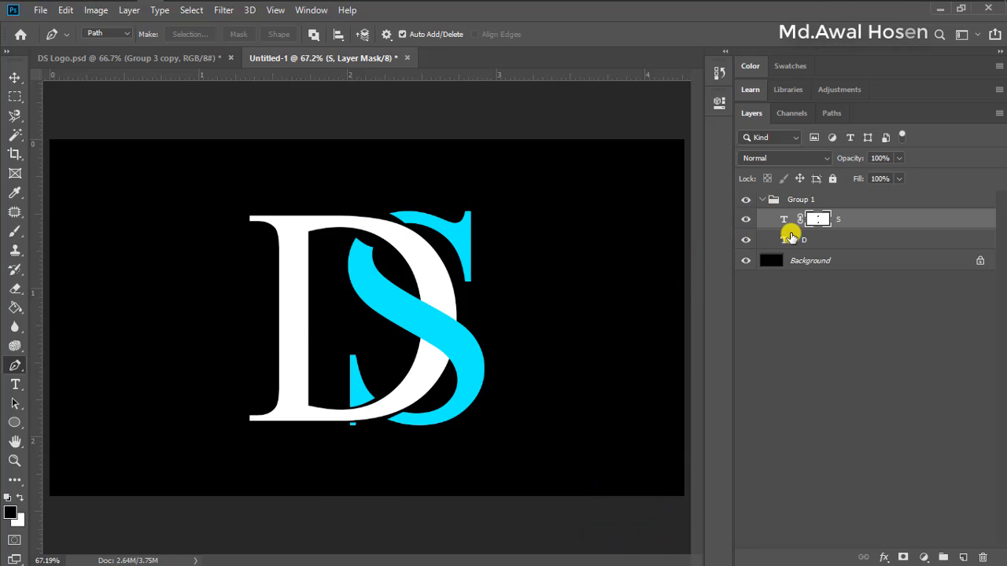
Collapse Group 1 and draw a circle about 527 px wide over the letters with the Ellipse tool, no fill and a 3 pt white stroke
click(762, 201)
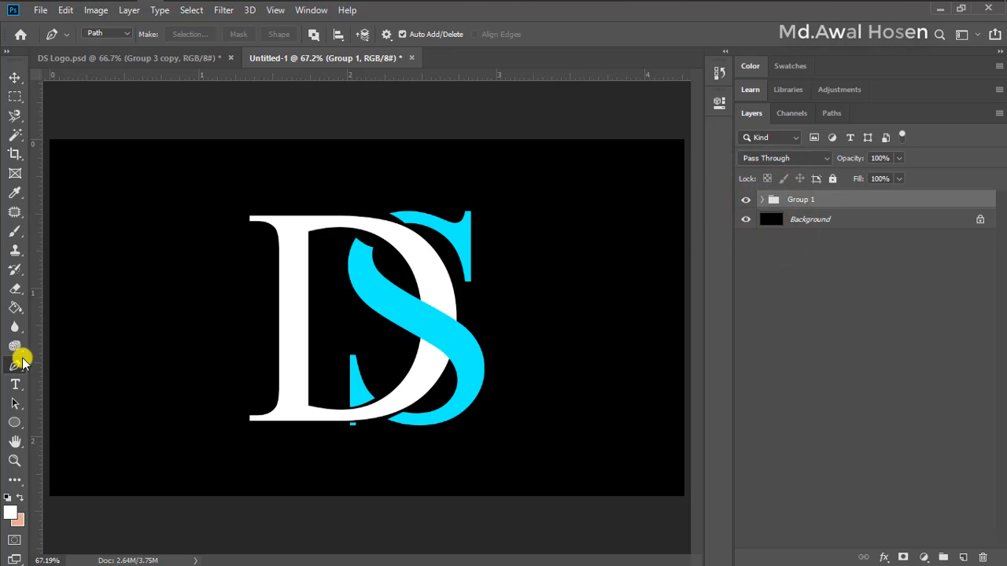
click(17, 426)
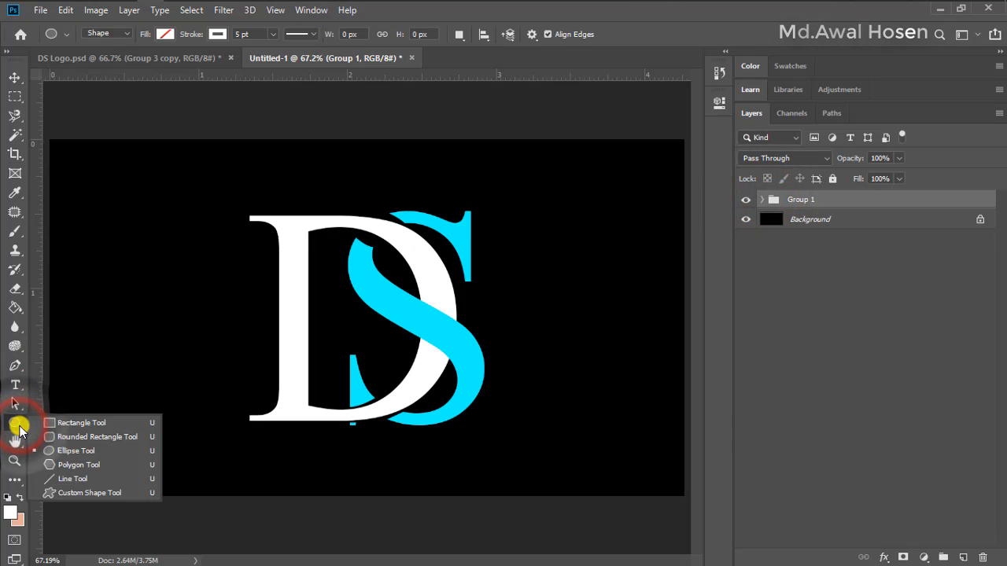
click(63, 451)
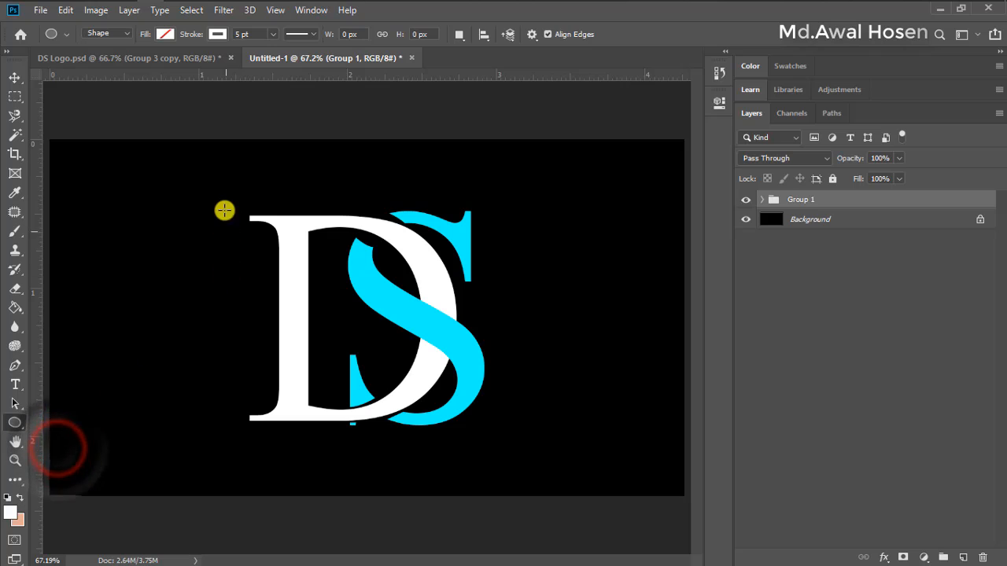
click(164, 35)
click(101, 62)
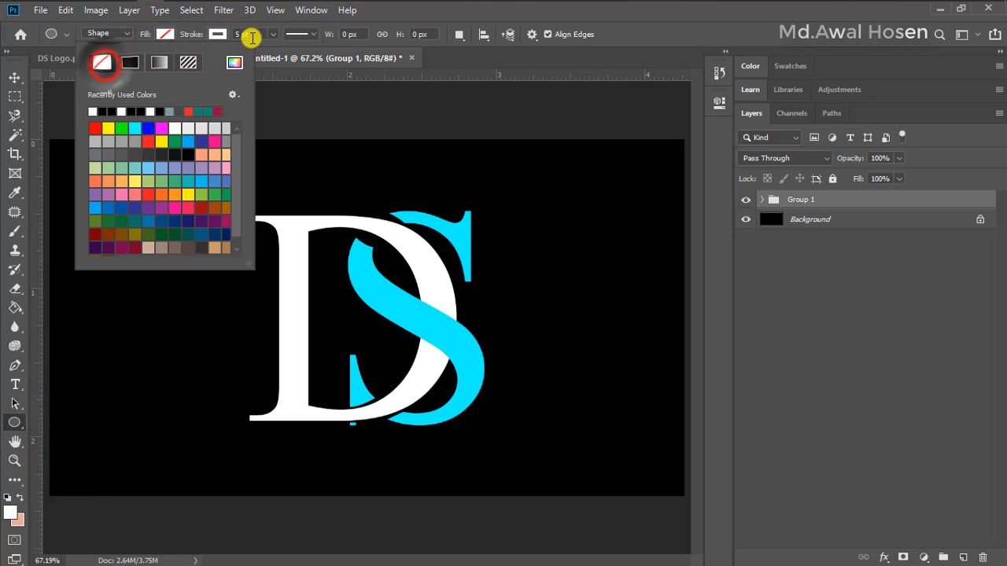
click(250, 36)
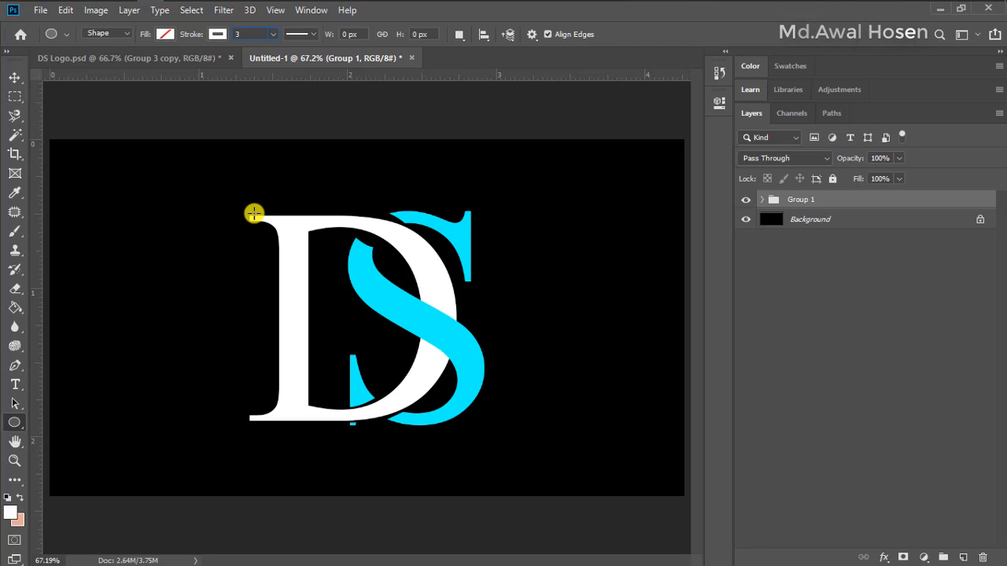
mouse_move(249, 212)
mouse_down()
mouse_move(304, 268)
mouse_move(597, 464)
mouse_move(633, 475)
mouse_up()
click(676, 97)
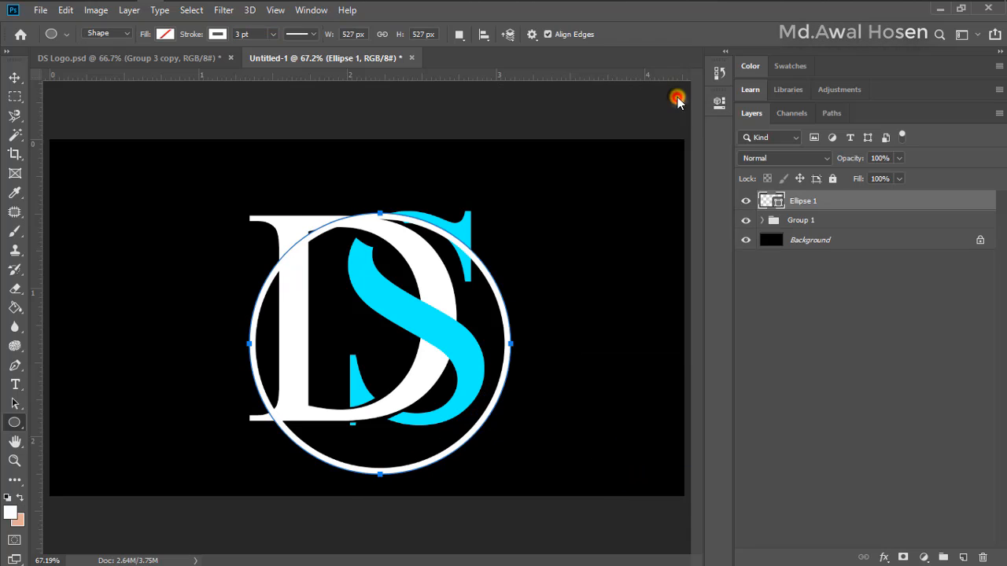
Move the circle up over the letters and align its horizontal and vertical centers with the Background layer
click(15, 77)
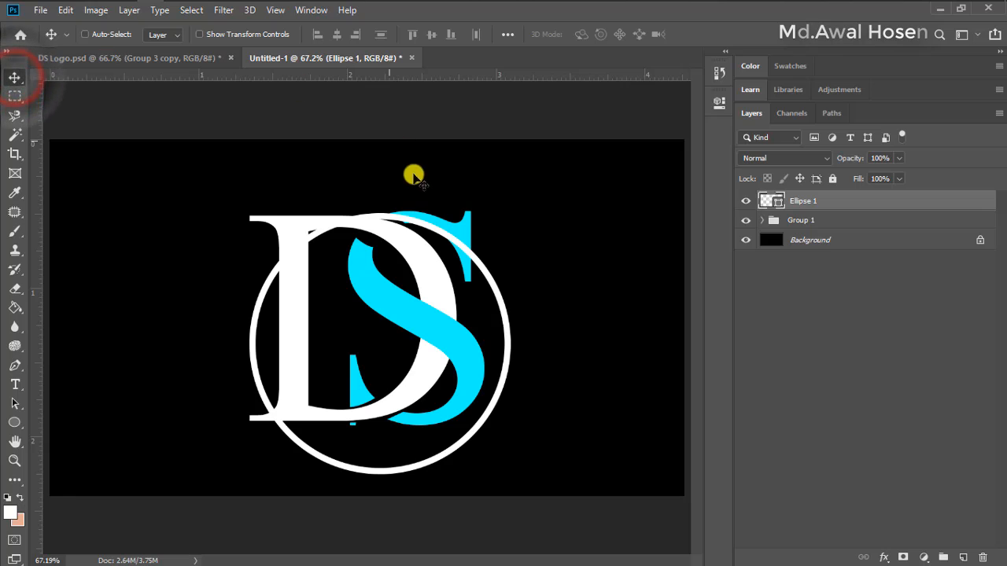
drag(501, 305, 497, 279)
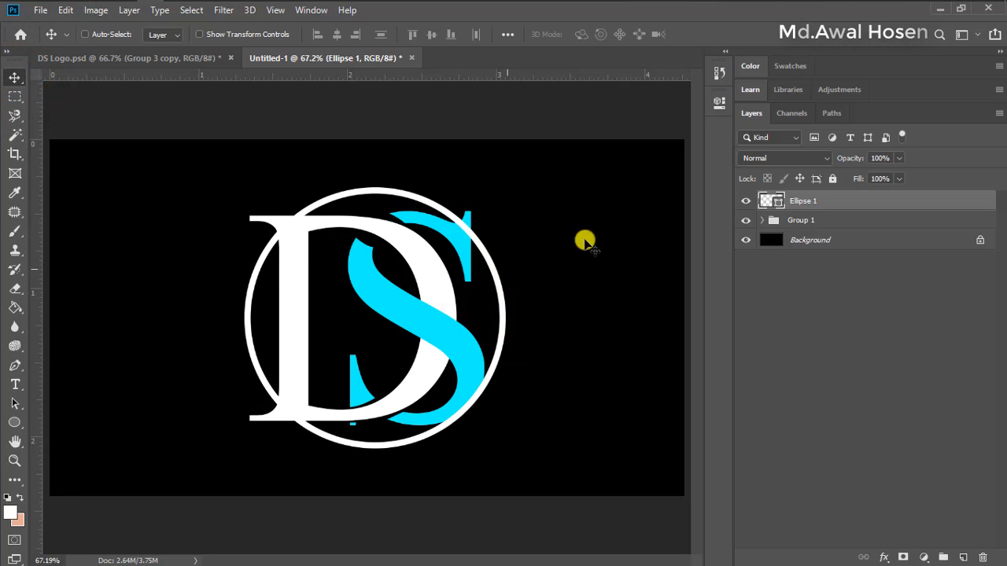
shift+click(822, 244)
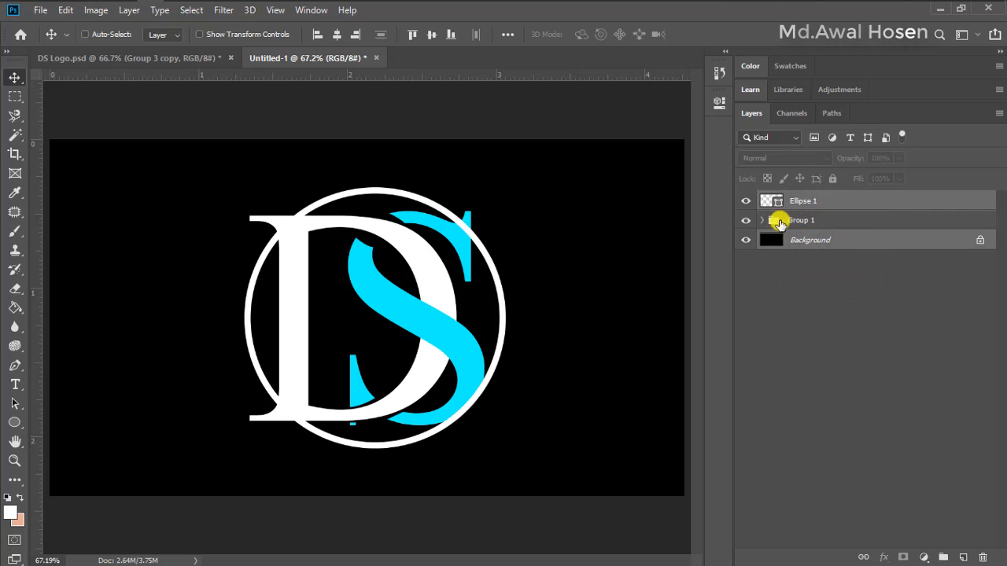
click(336, 35)
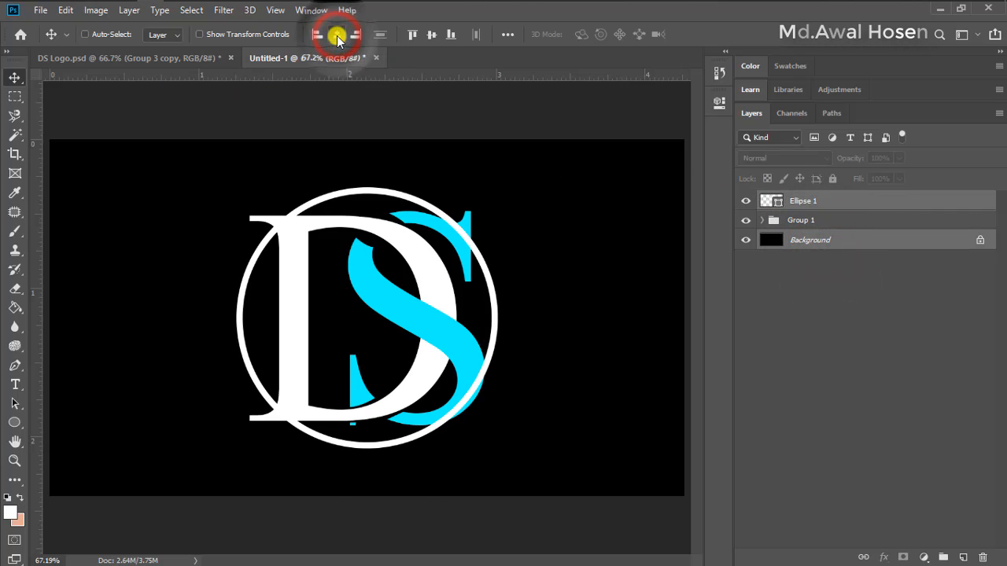
click(431, 35)
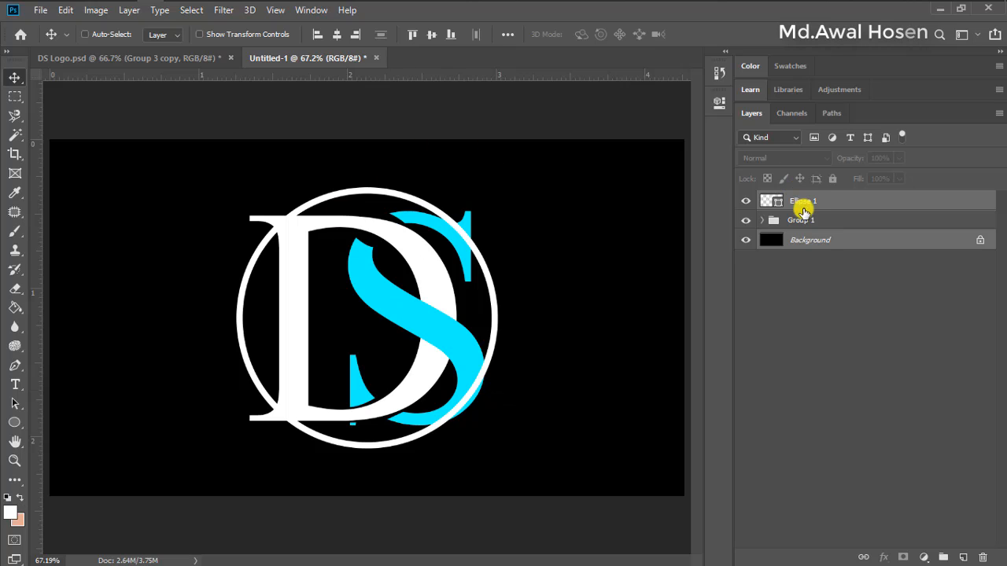
Scale the Ellipse 1 circle from its center to about 110.8% and compare it with the finished logo in DS Logo.psd
click(809, 203)
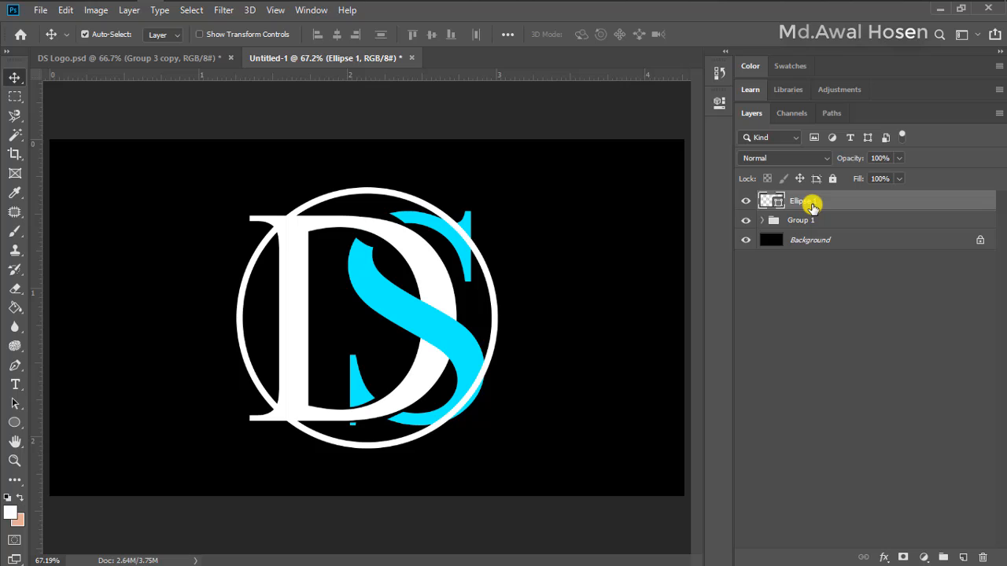
key(ctrl+t)
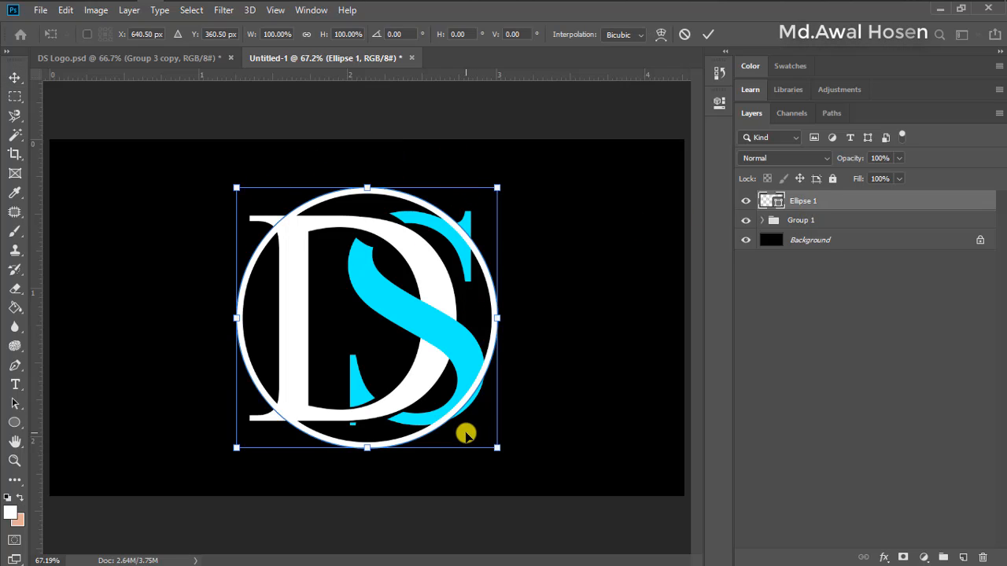
drag(501, 450, 519, 460)
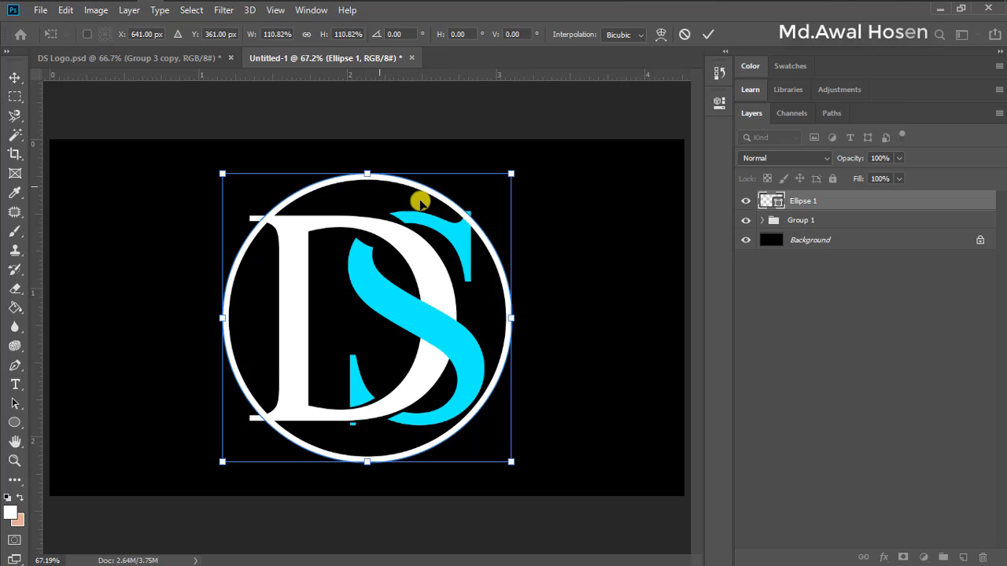
click(708, 35)
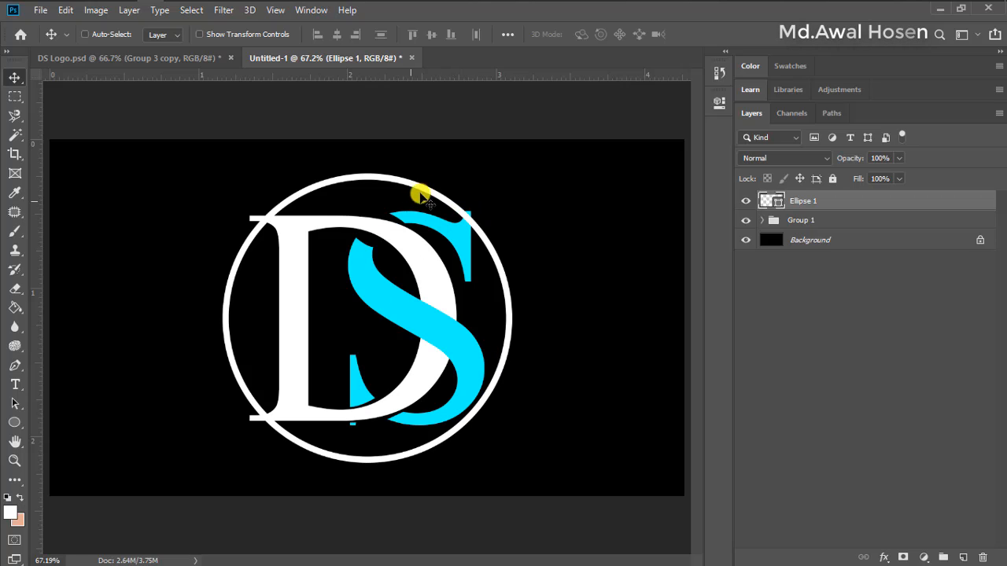
click(170, 57)
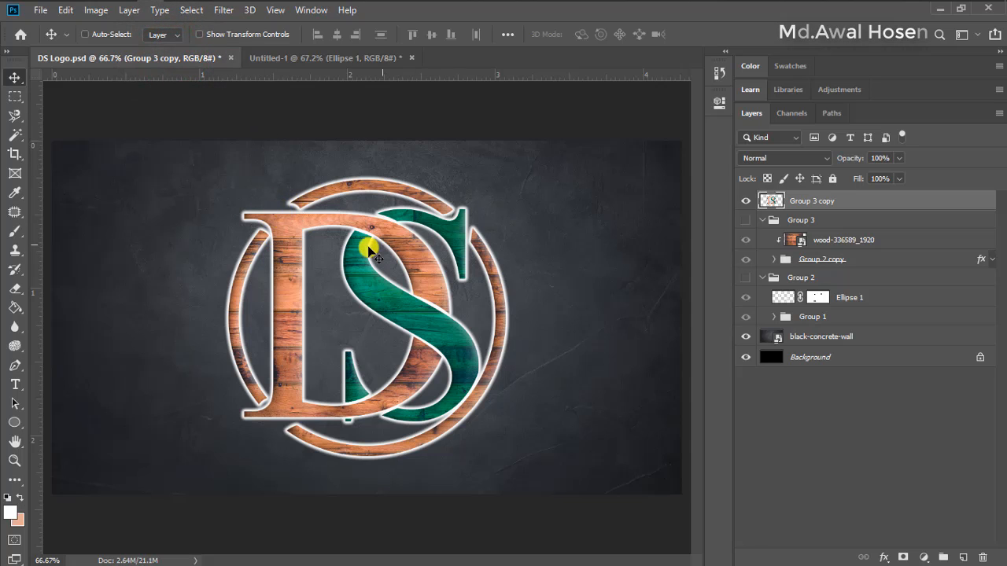
click(339, 58)
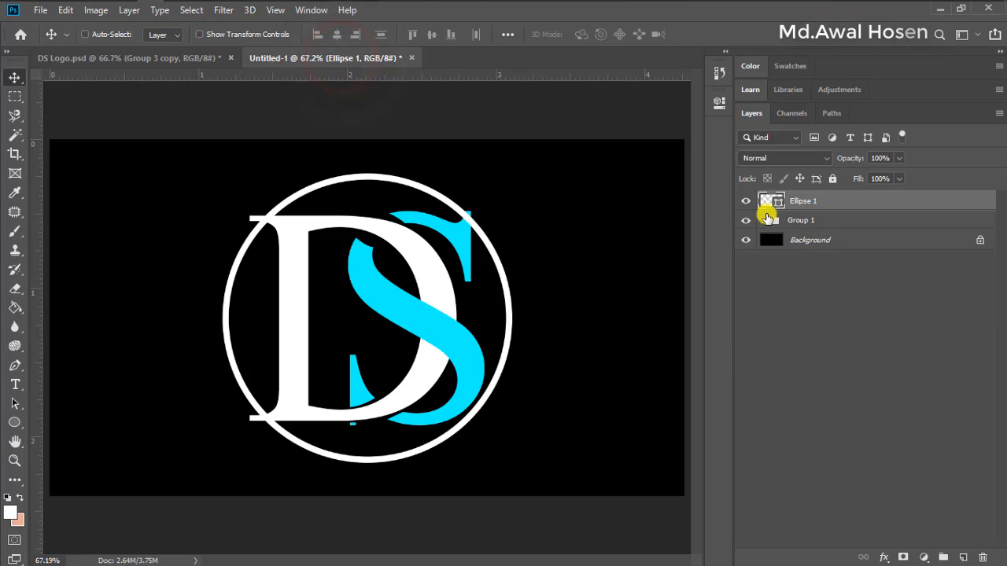
Add a layer mask to the Ellipse 1 layer and activate the Pen tool for the circle's crossing with the S's upper serif
scroll(501, 233, up, 5)
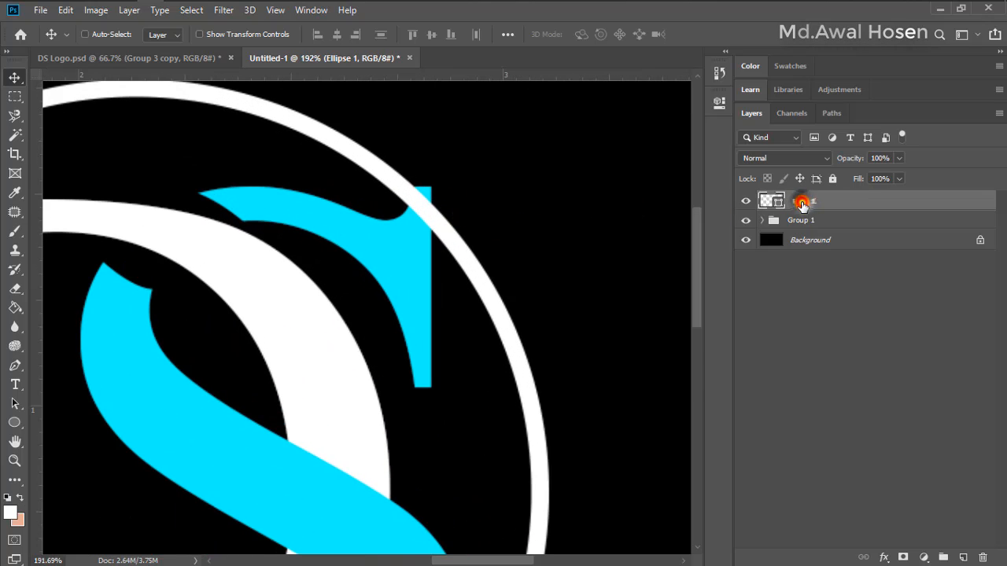
click(903, 557)
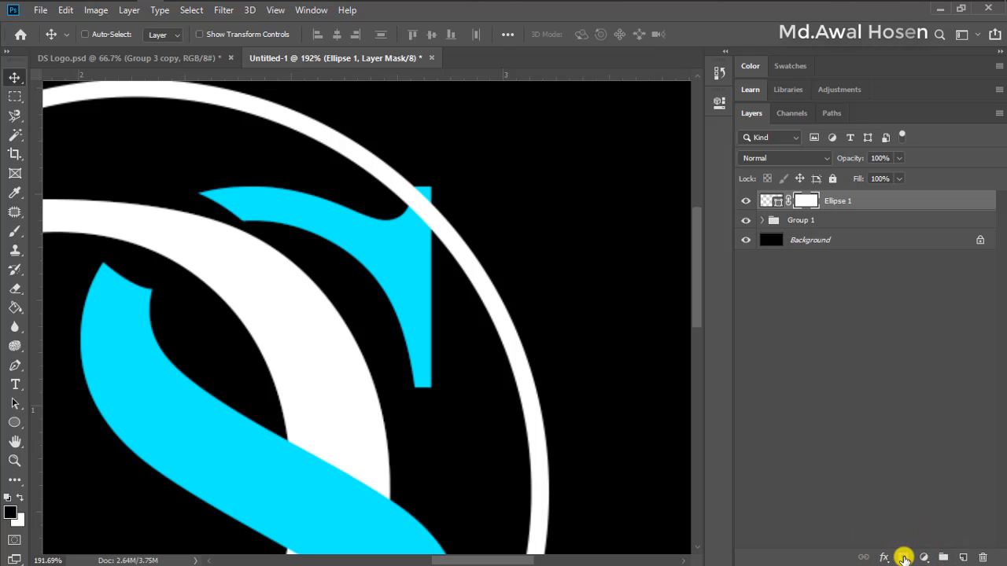
click(15, 365)
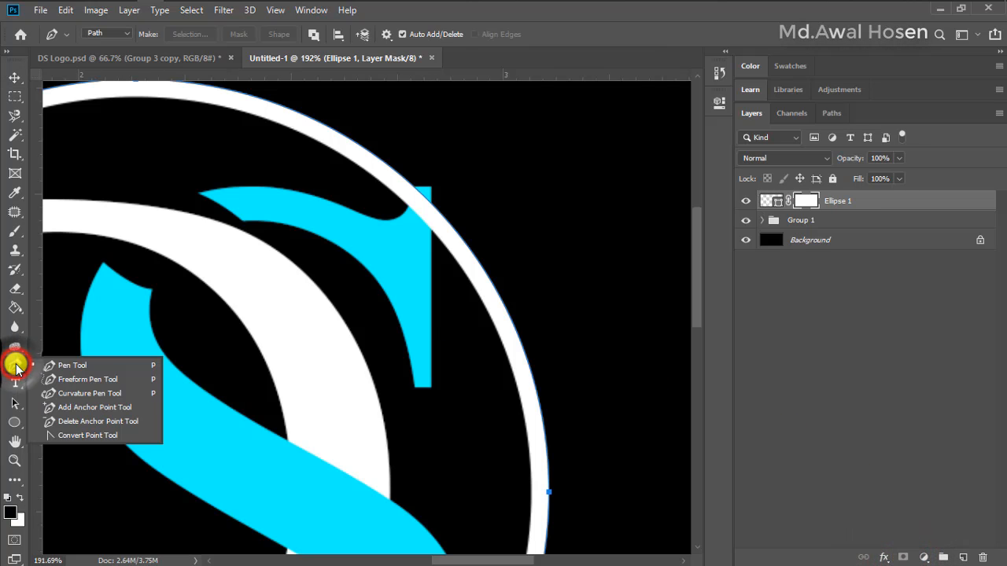
click(399, 208)
click(421, 164)
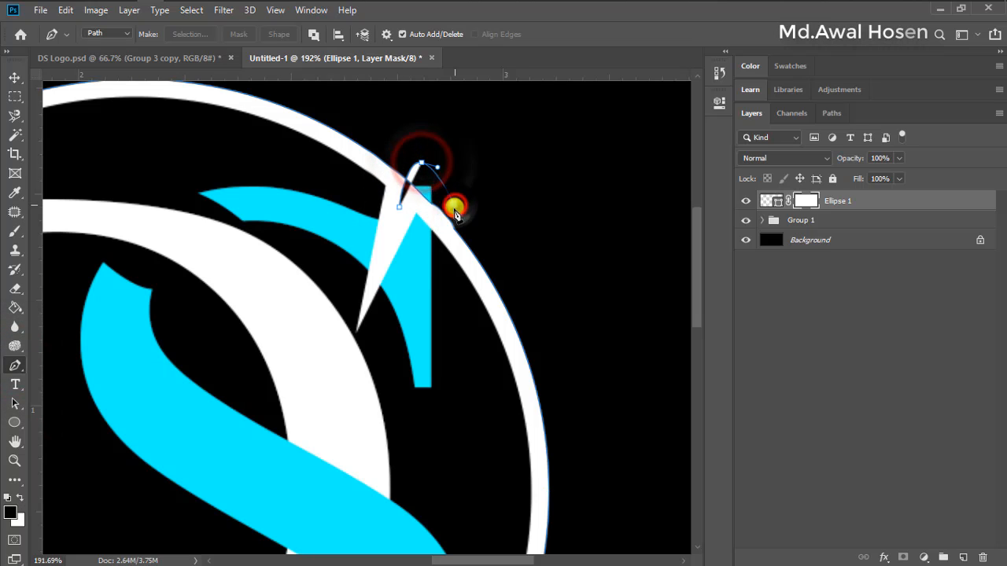
click(455, 206)
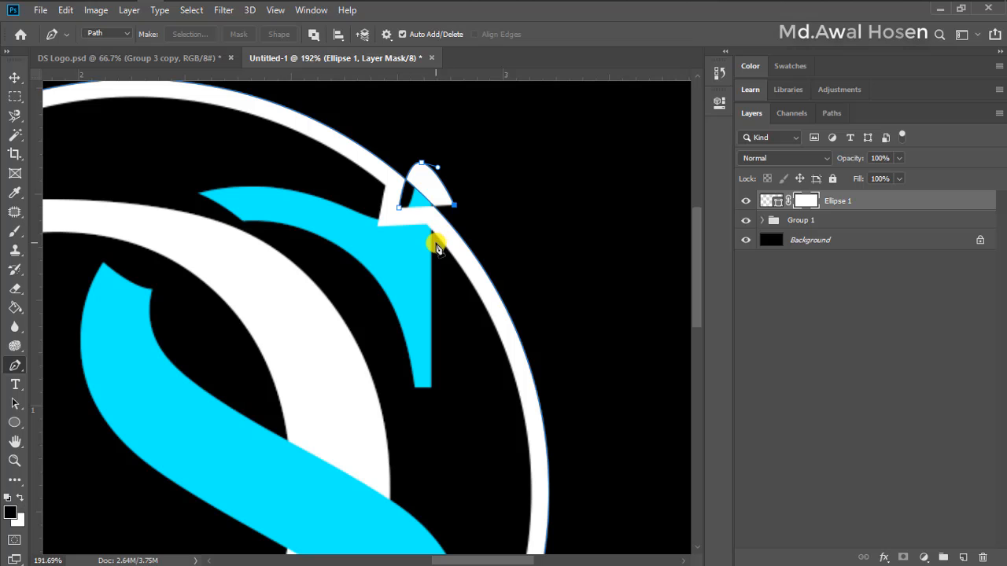
click(437, 244)
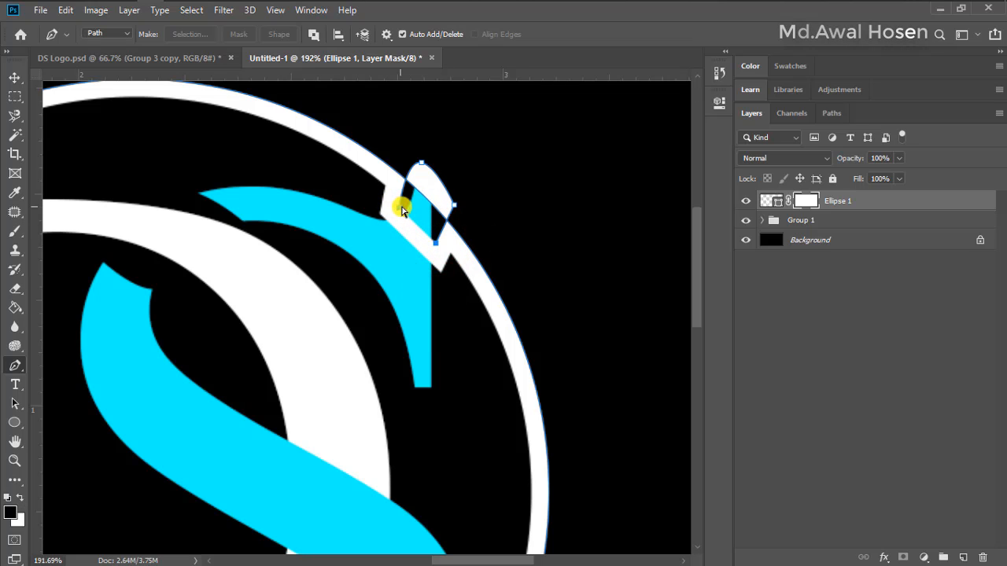
key(ctrl+z)
key(ctrl+z)
key(ctrl+z)
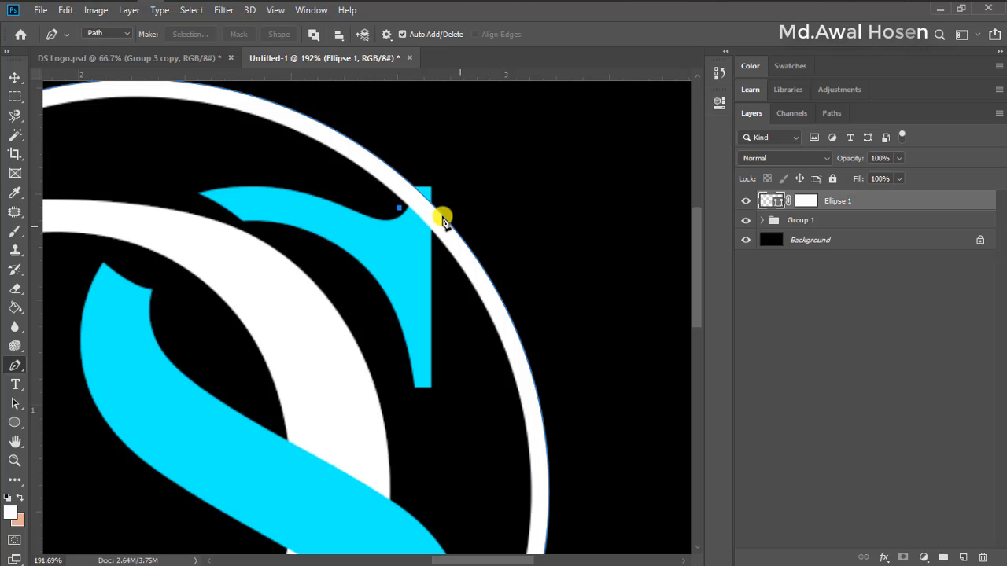
click(808, 203)
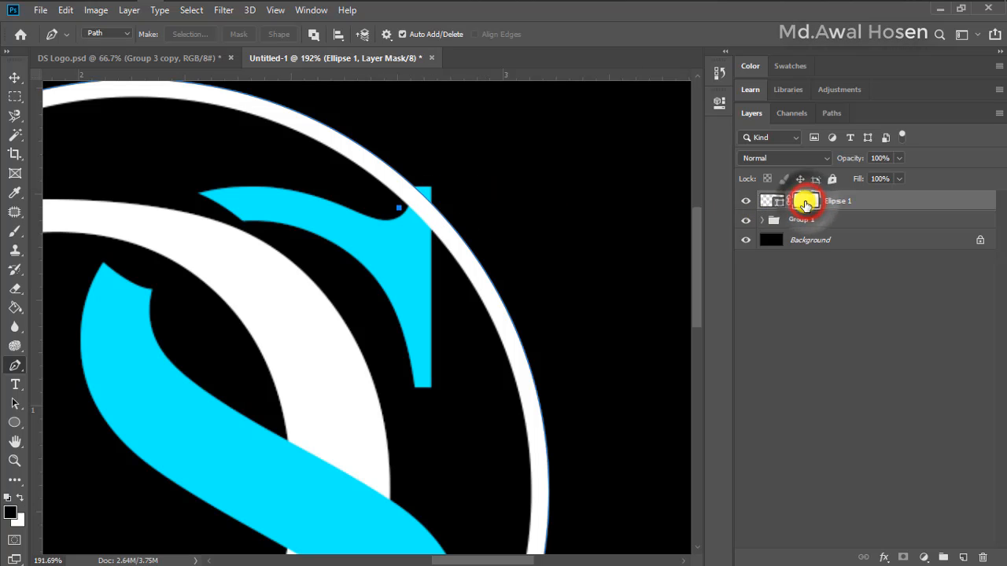
click(410, 172)
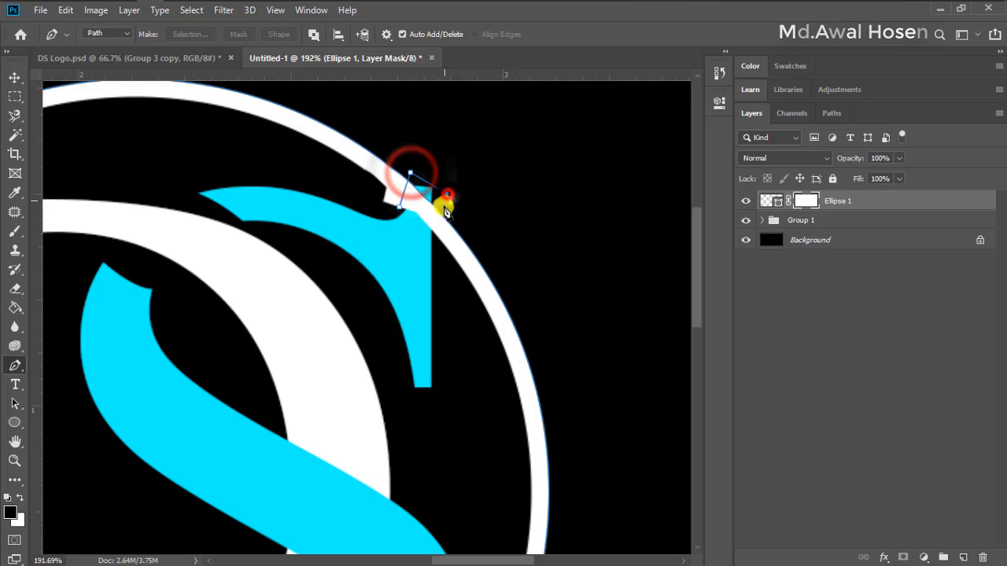
click(447, 192)
key(ctrl+z)
key(ctrl+z)
key(ctrl+z)
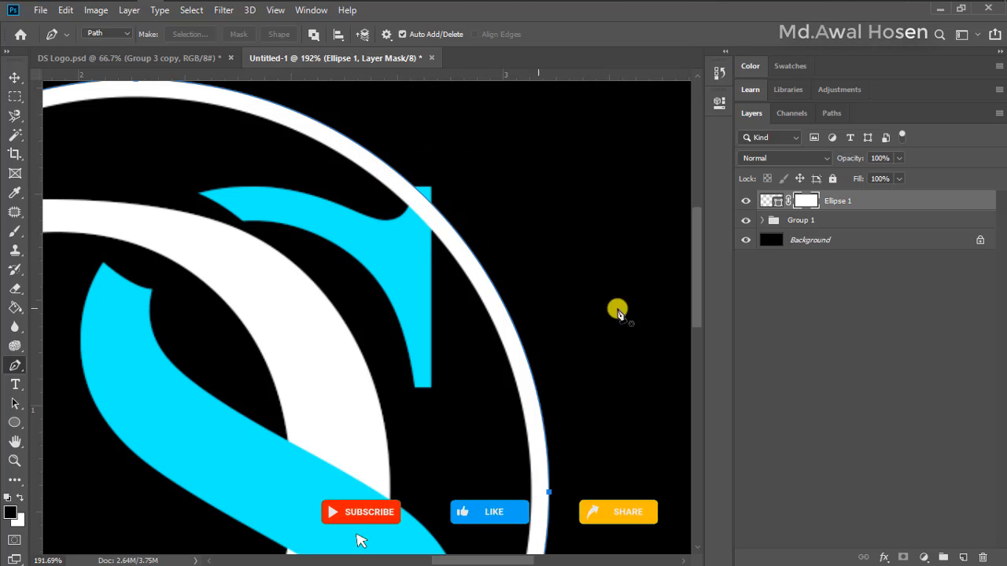
click(803, 202)
click(863, 345)
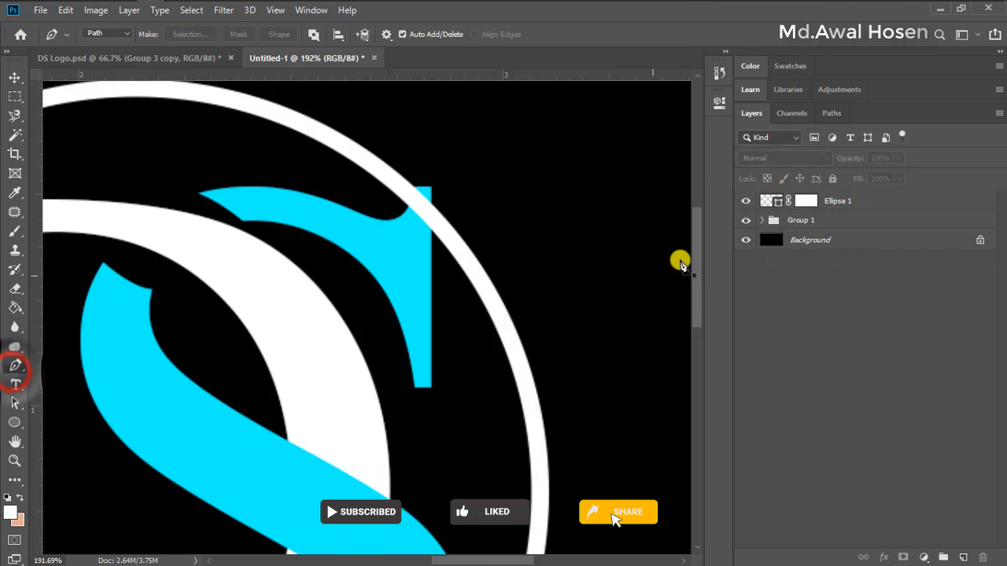
click(804, 202)
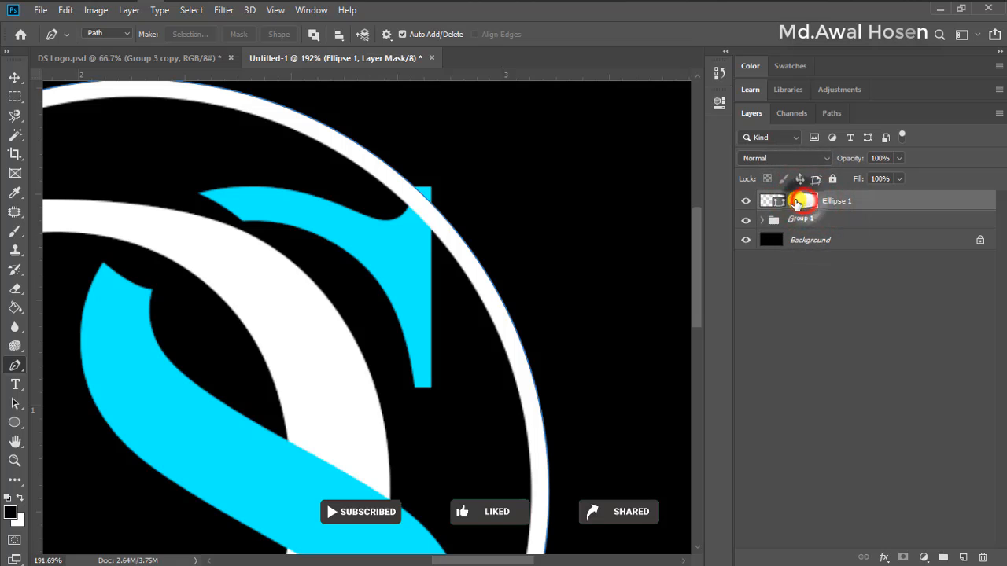
click(397, 203)
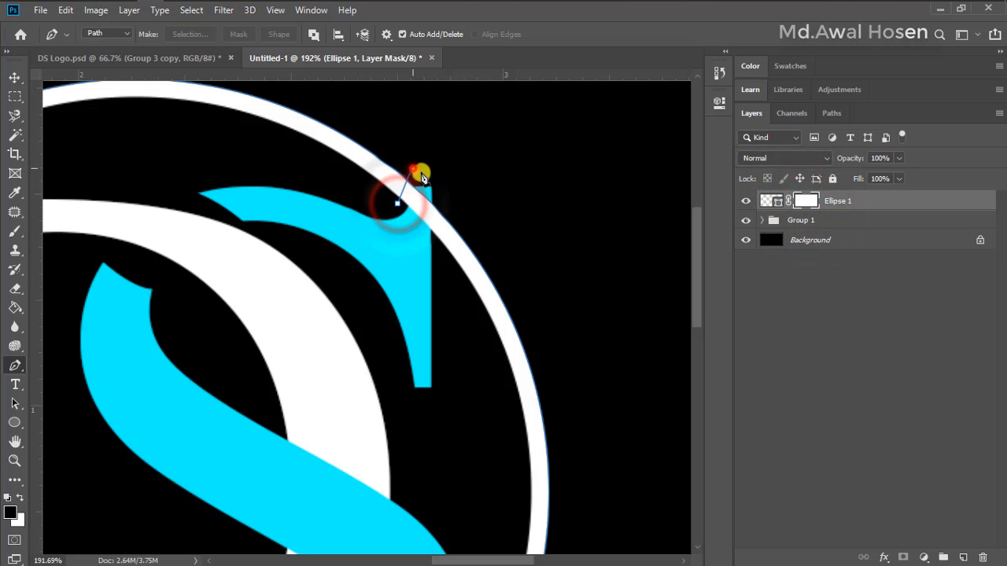
click(411, 169)
click(442, 199)
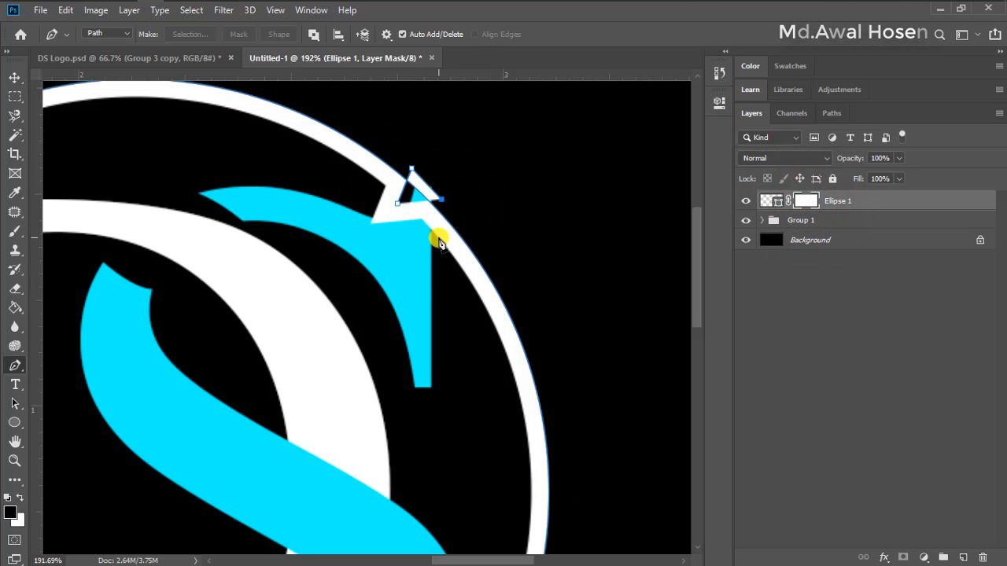
key(ctrl+z)
key(ctrl+z)
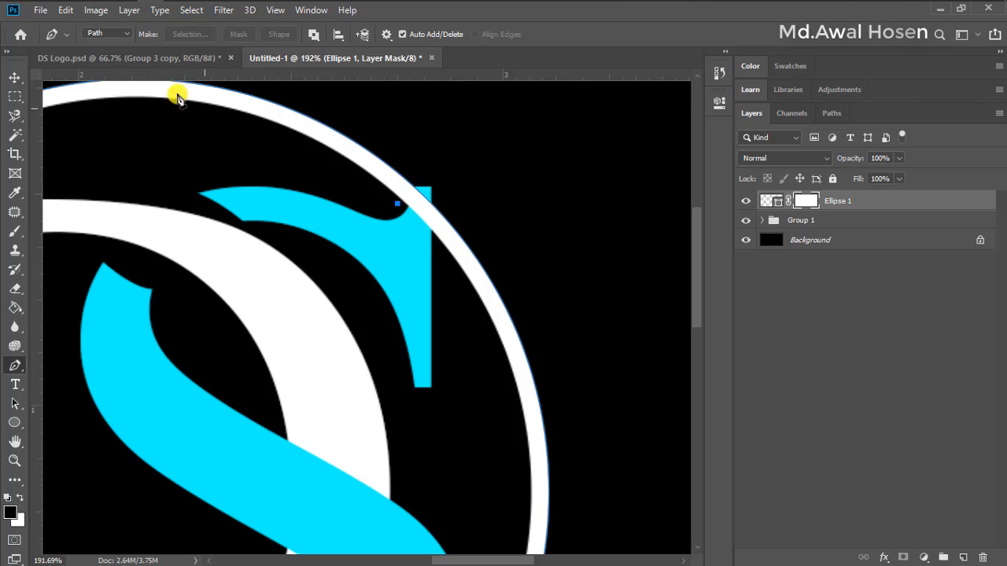
Outline the circle's crossing with the S's upper serif using the Pen tool in Path mode, convert it to a selection and mask it out
click(116, 34)
click(119, 54)
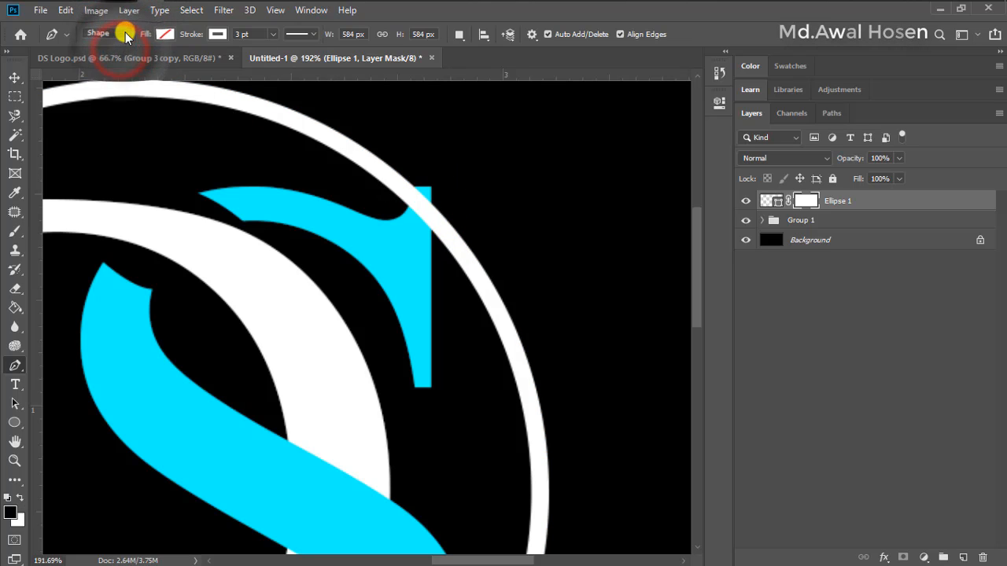
click(124, 35)
click(116, 49)
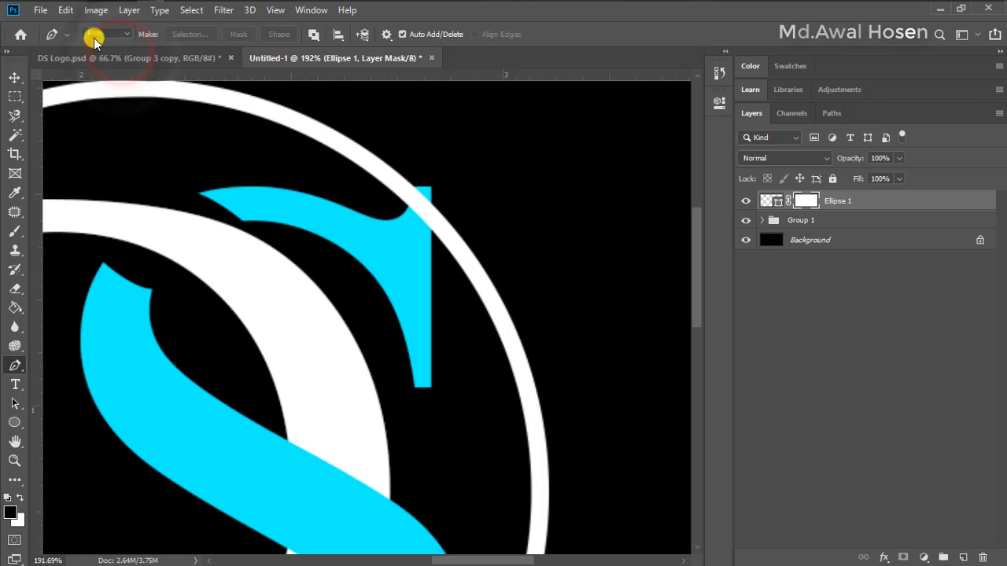
click(402, 207)
click(411, 169)
click(438, 196)
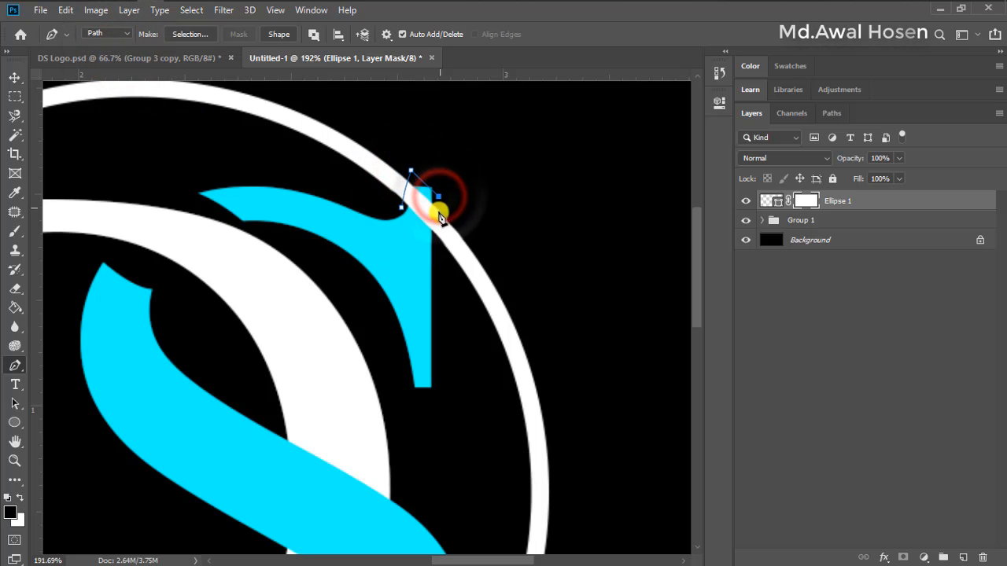
click(438, 238)
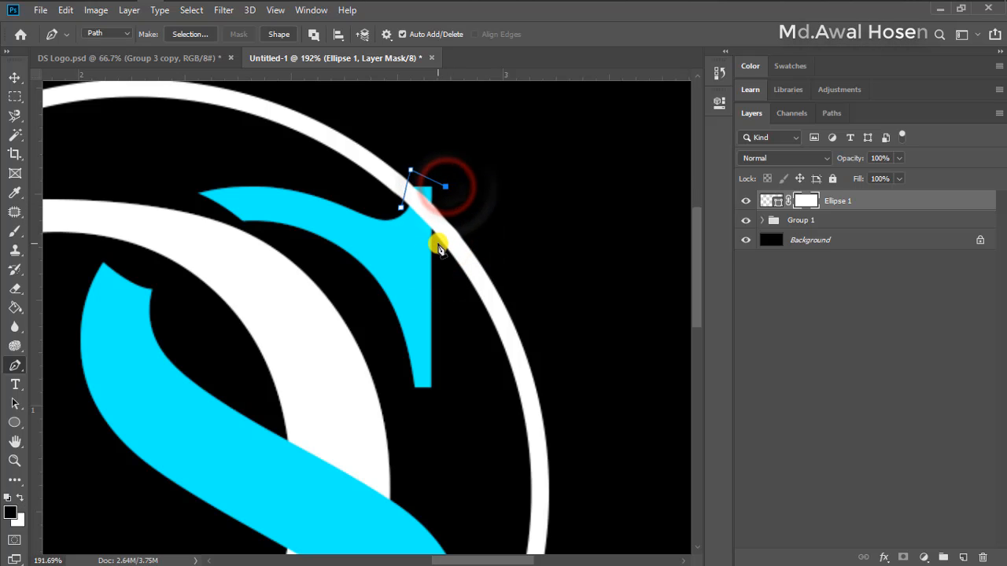
drag(438, 245, 444, 261)
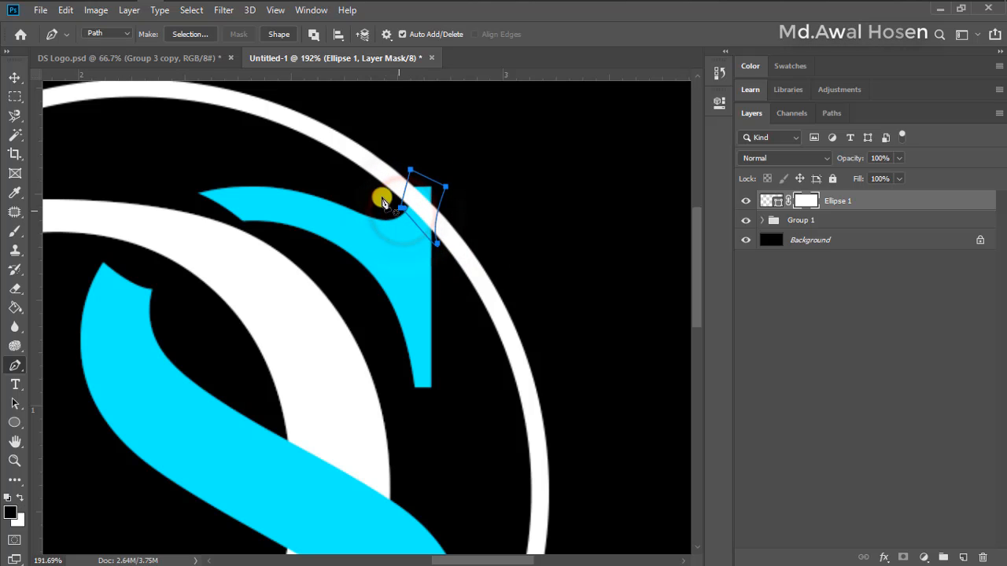
right_click(426, 200)
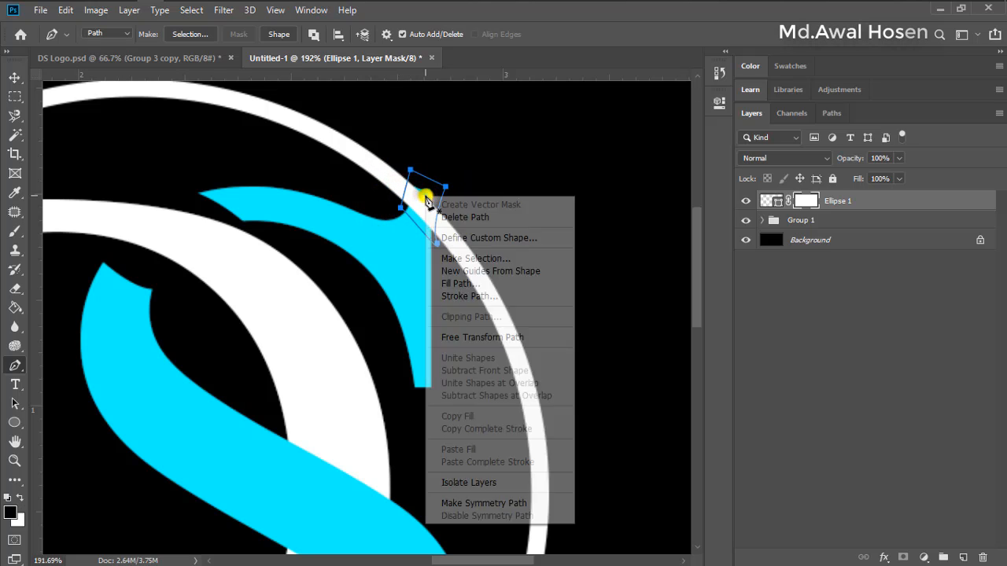
click(472, 258)
click(661, 214)
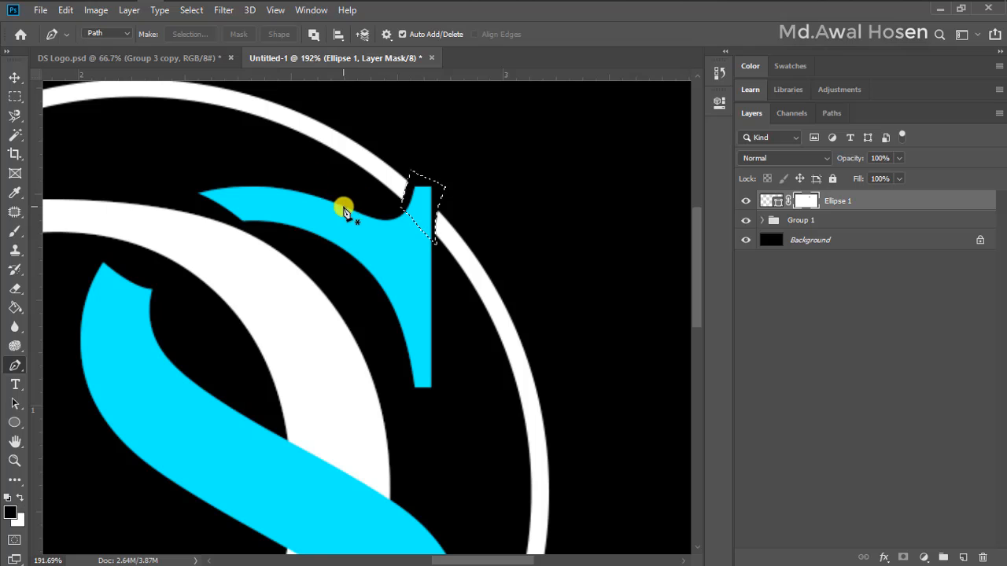
Trace a closed path around the circle's crossing with the D's upper serif and hide that area on the Ellipse 1 mask
scroll(432, 218, down, 5)
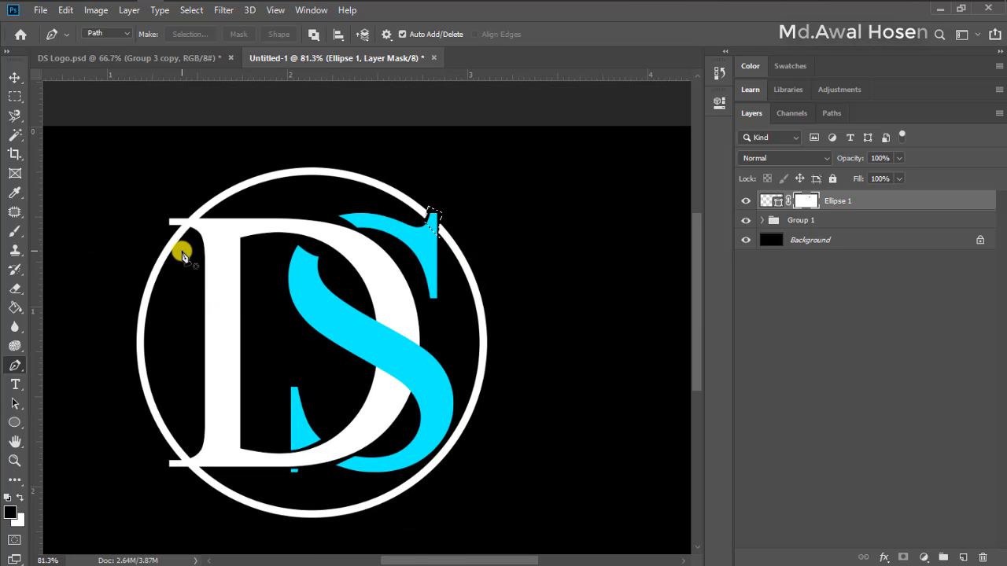
scroll(182, 254, up, 5)
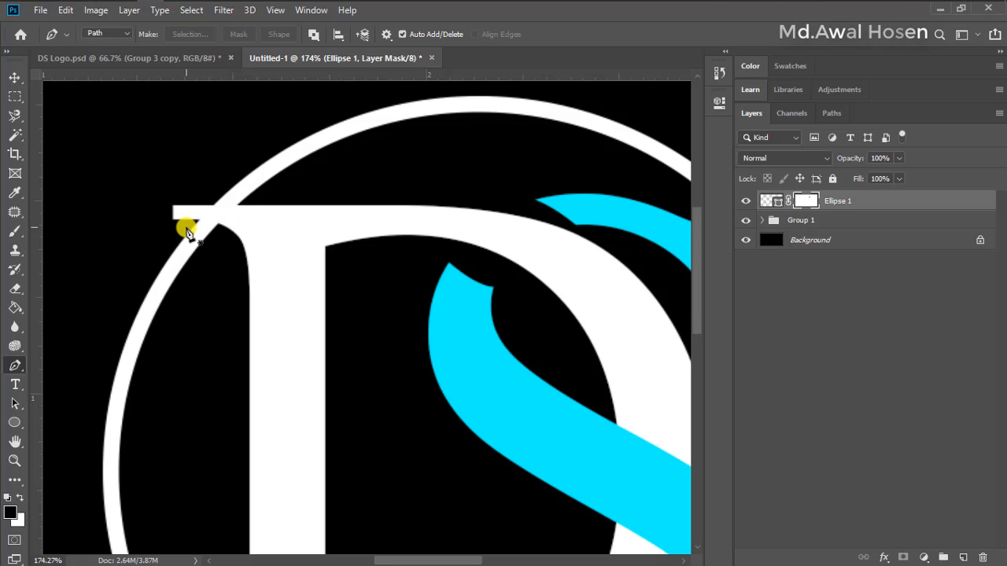
drag(186, 226, 206, 194)
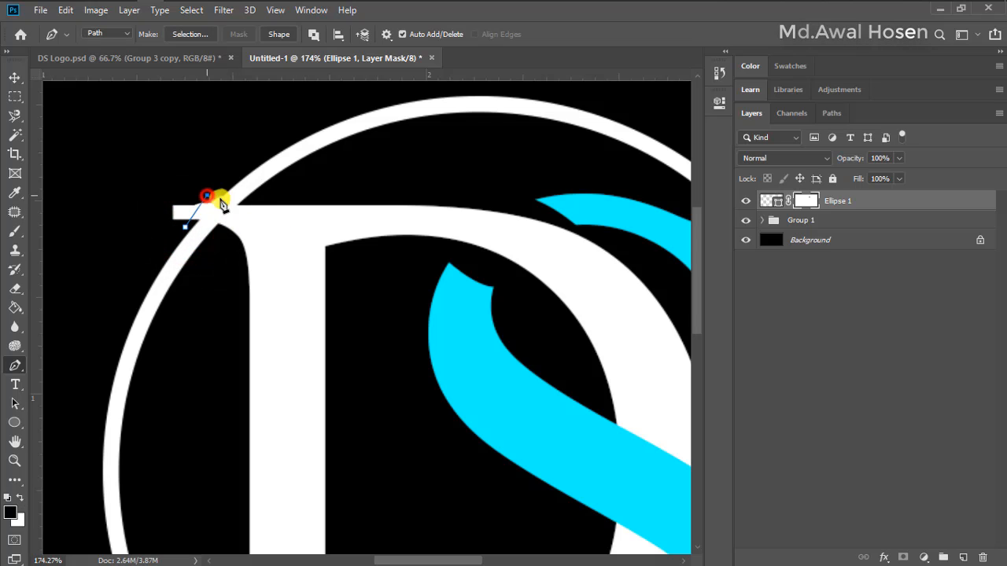
click(259, 199)
drag(272, 203, 273, 202)
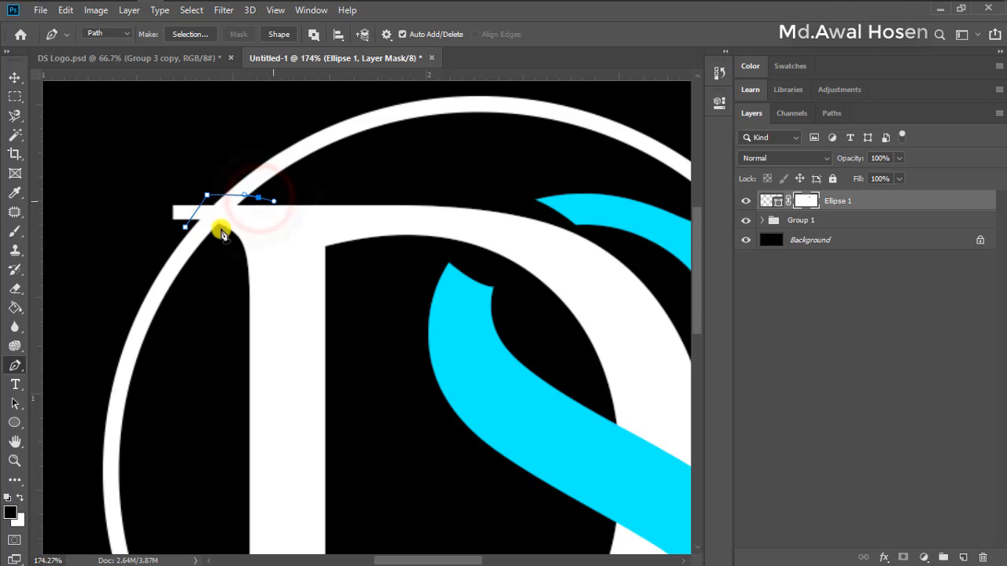
click(221, 233)
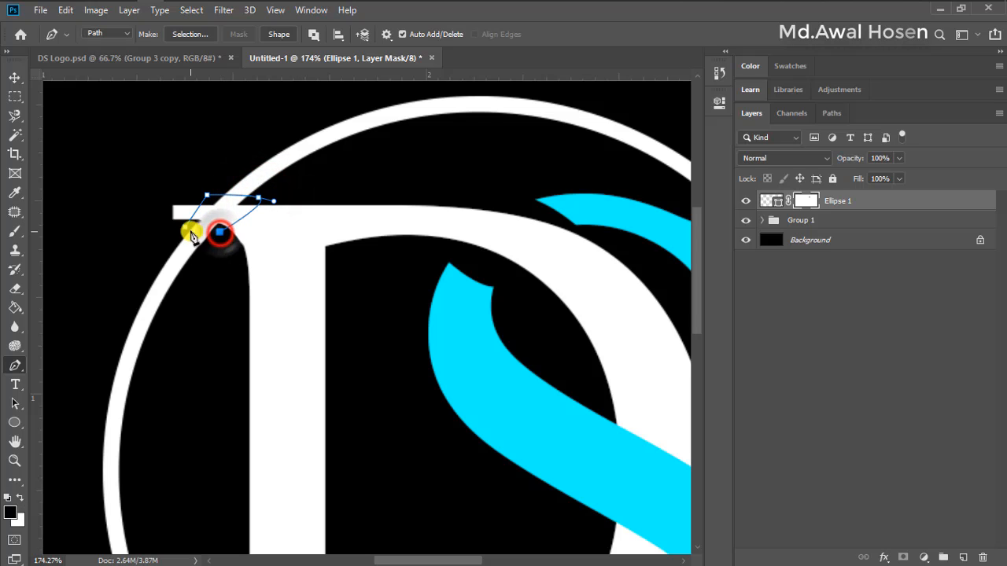
drag(185, 227, 177, 231)
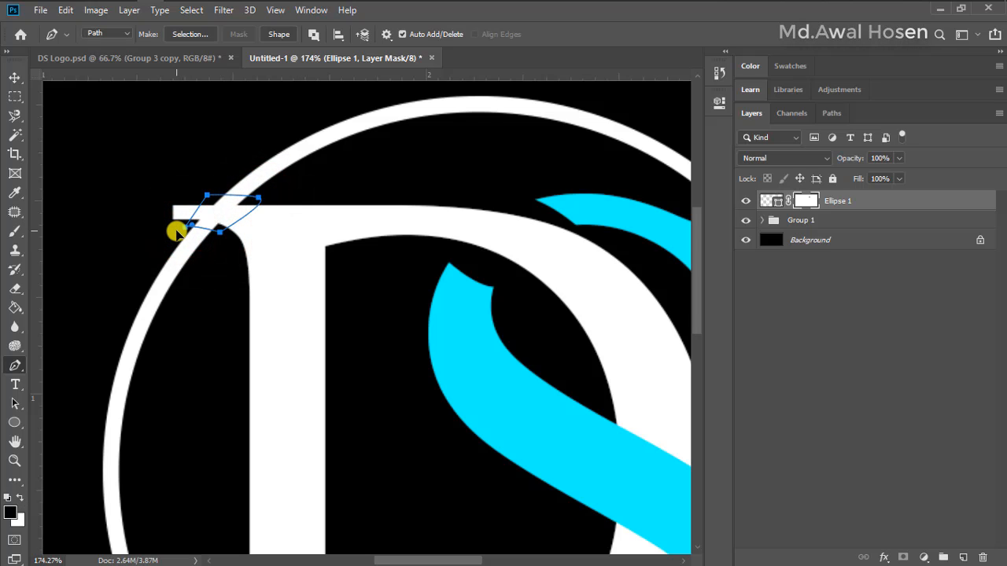
right_click(219, 218)
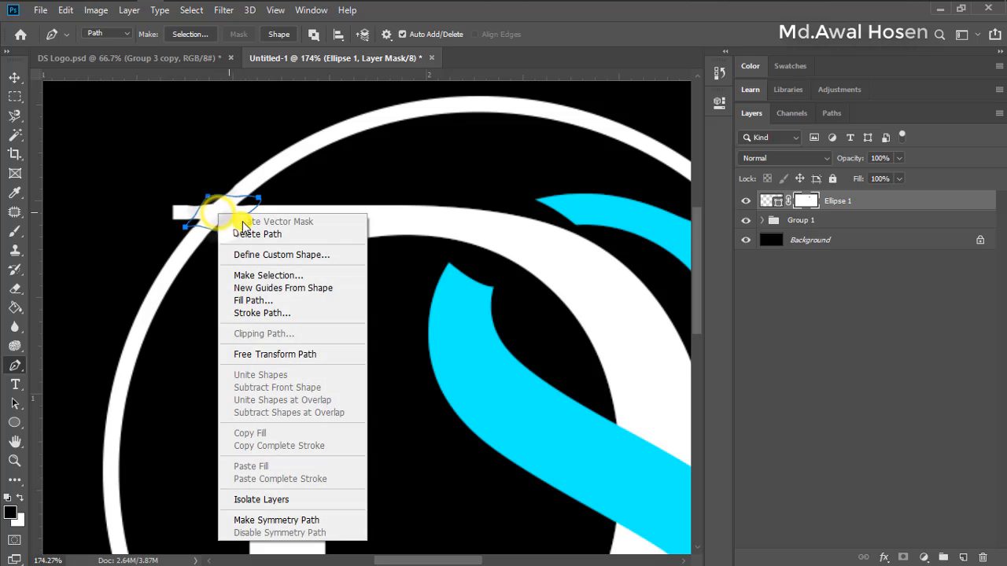
click(252, 274)
click(679, 217)
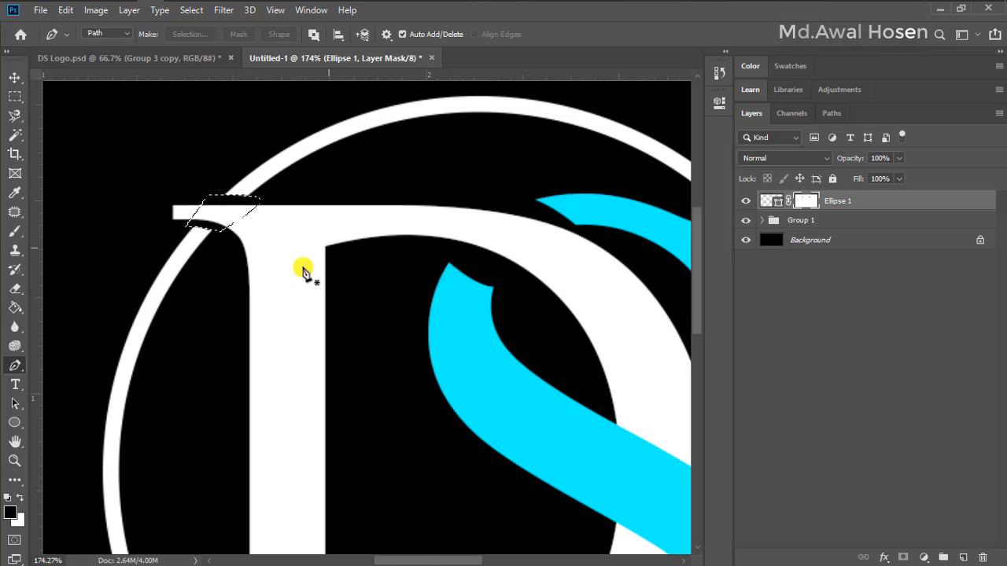
Trace the circle's crossing with the D's lower serif, turn the path into a 0 px feather selection and hide it on the Ellipse 1 mask
scroll(314, 243, down, 2)
scroll(338, 275, down, 10)
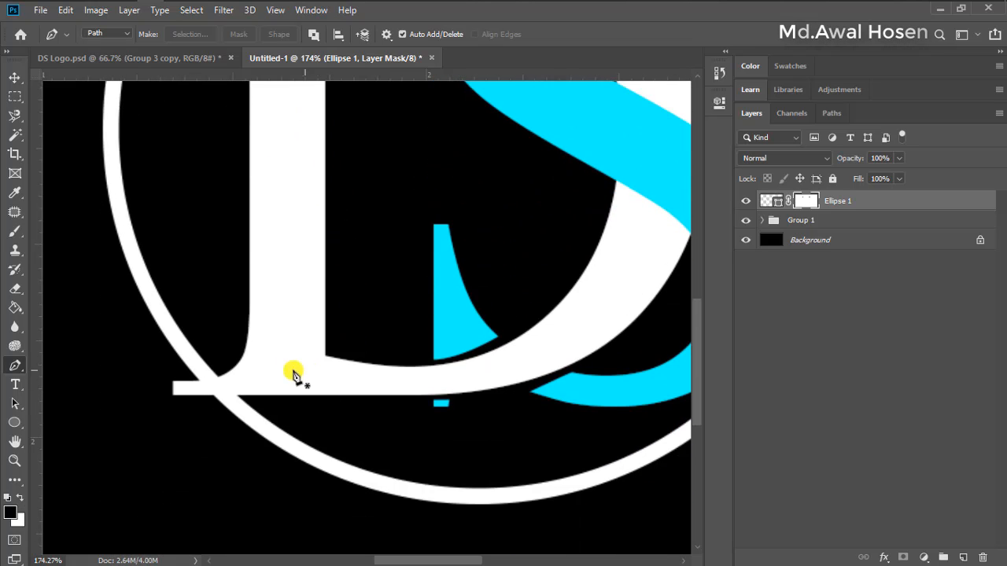
drag(189, 377, 222, 368)
drag(248, 399, 204, 415)
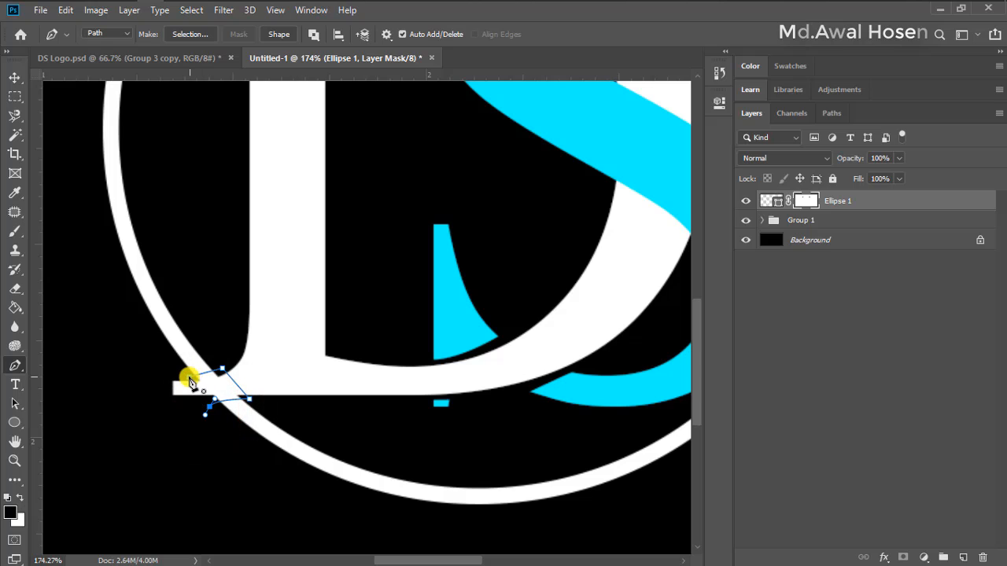
click(189, 381)
right_click(205, 383)
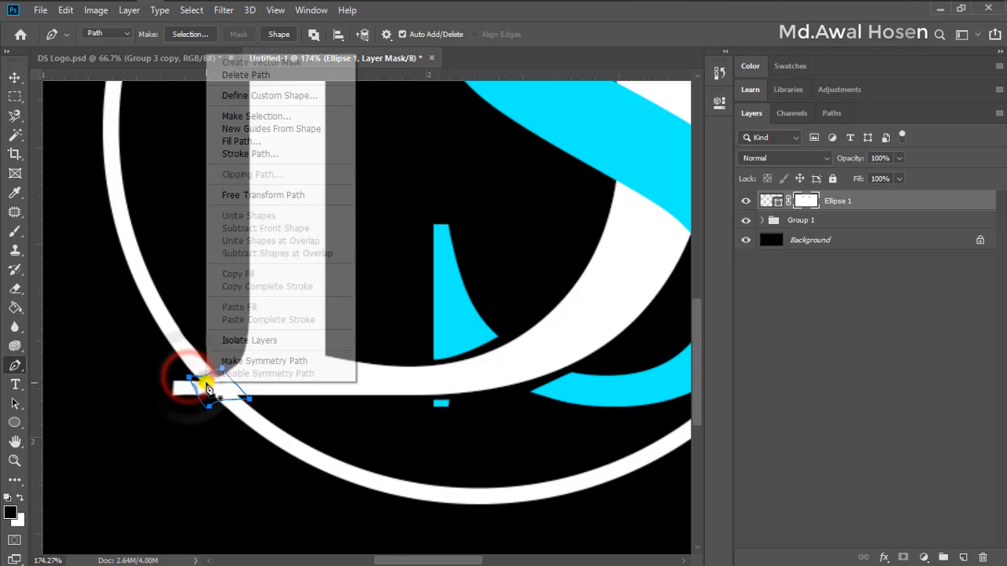
click(263, 117)
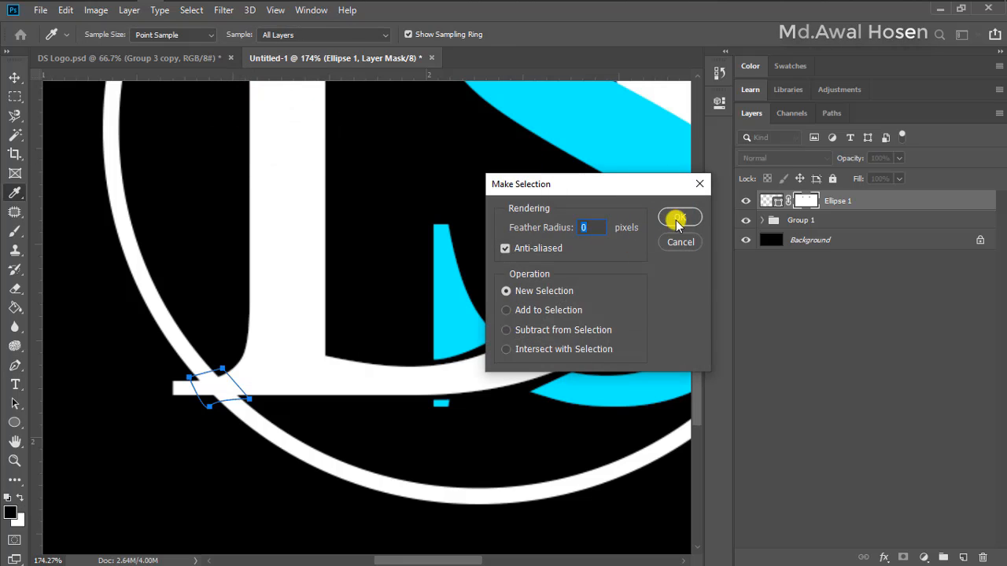
click(681, 218)
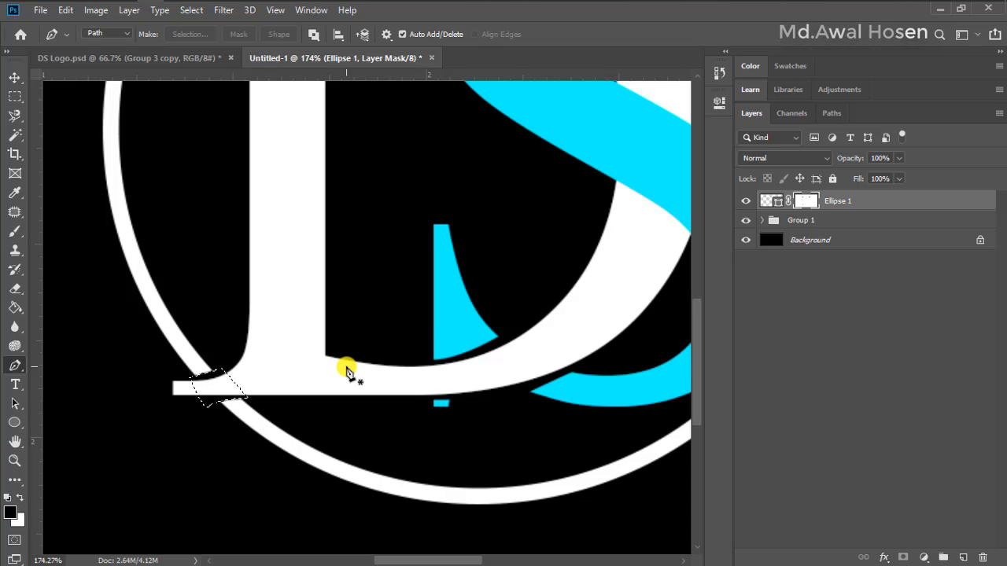
Duplicate the Ellipse 1 layer and Group 1 together and put the two copies in a new group
key(ctrl+0)
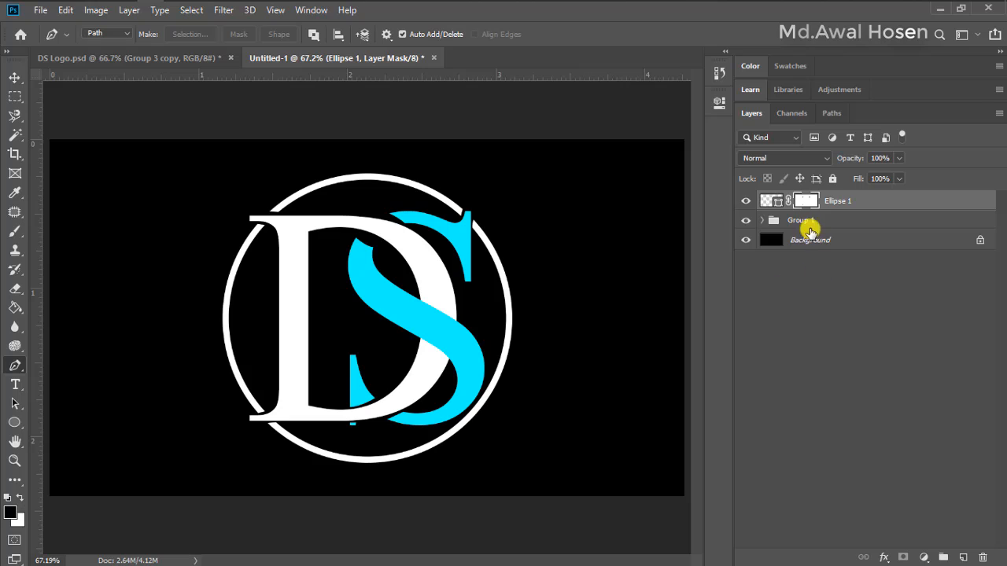
click(798, 221)
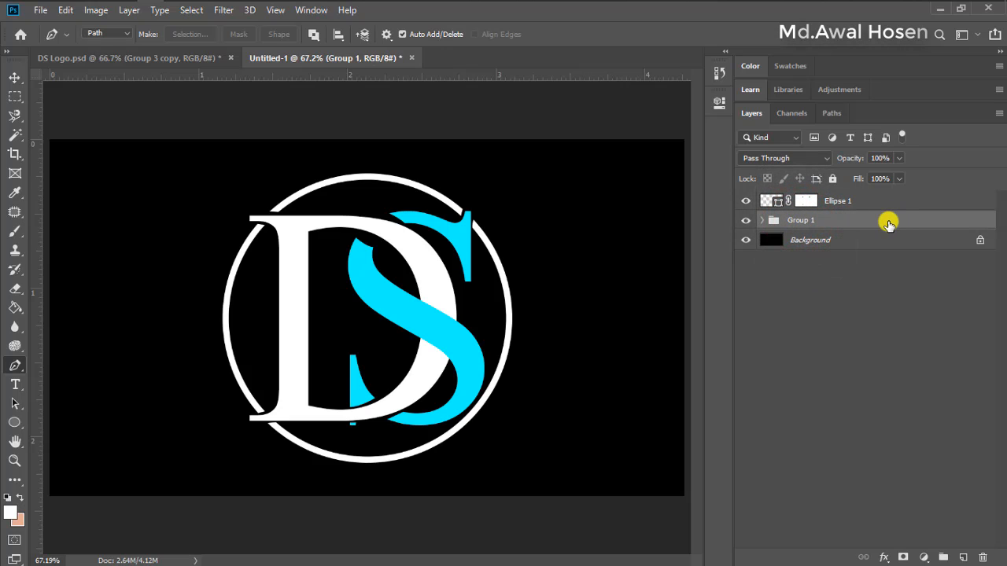
ctrl+click(869, 208)
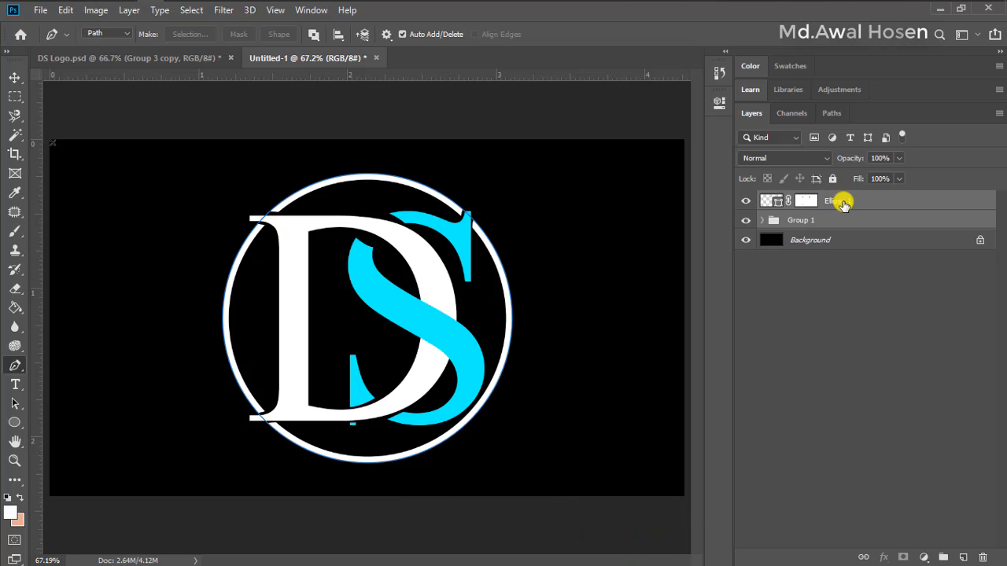
key(ctrl+j)
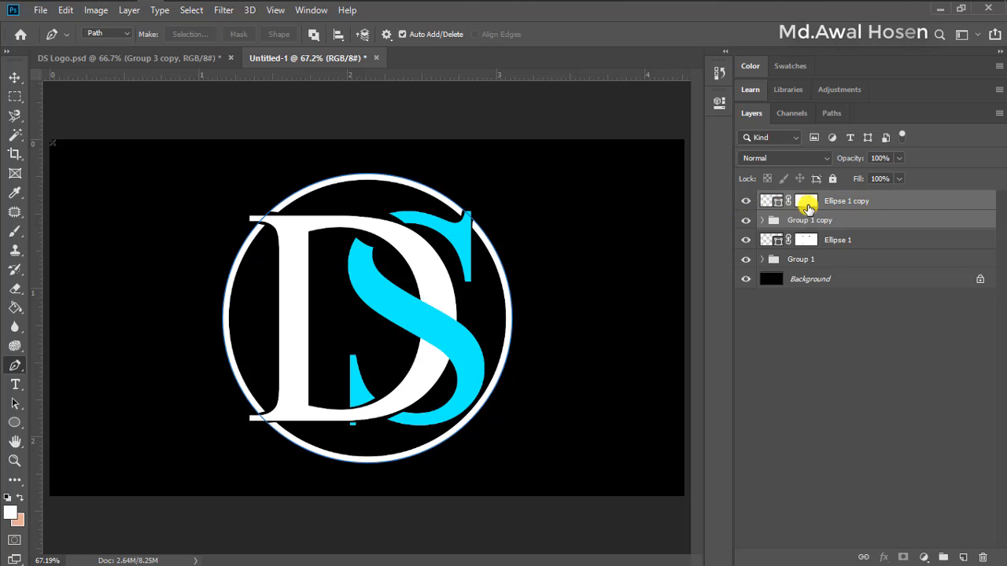
key(ctrl+g)
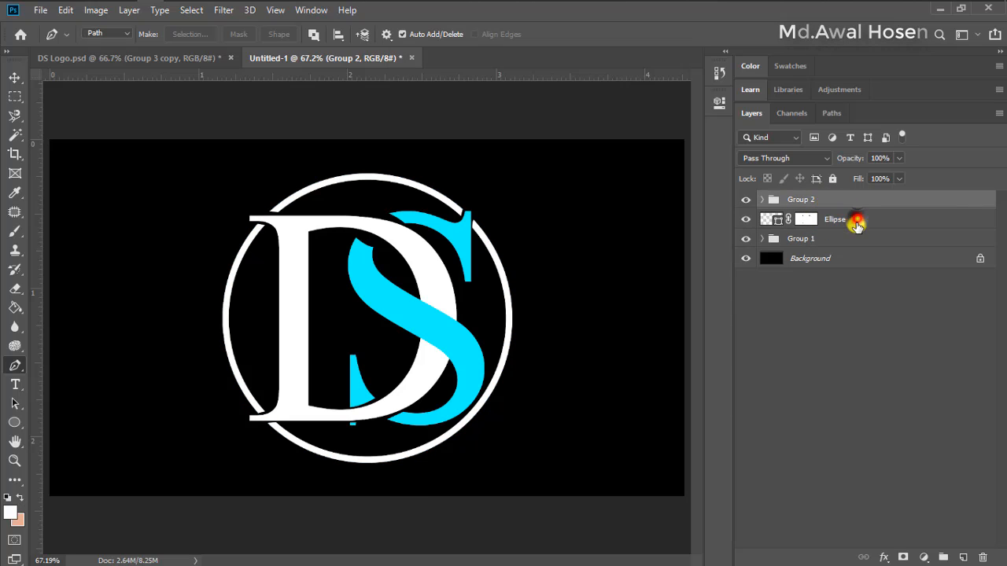
click(856, 223)
click(850, 237)
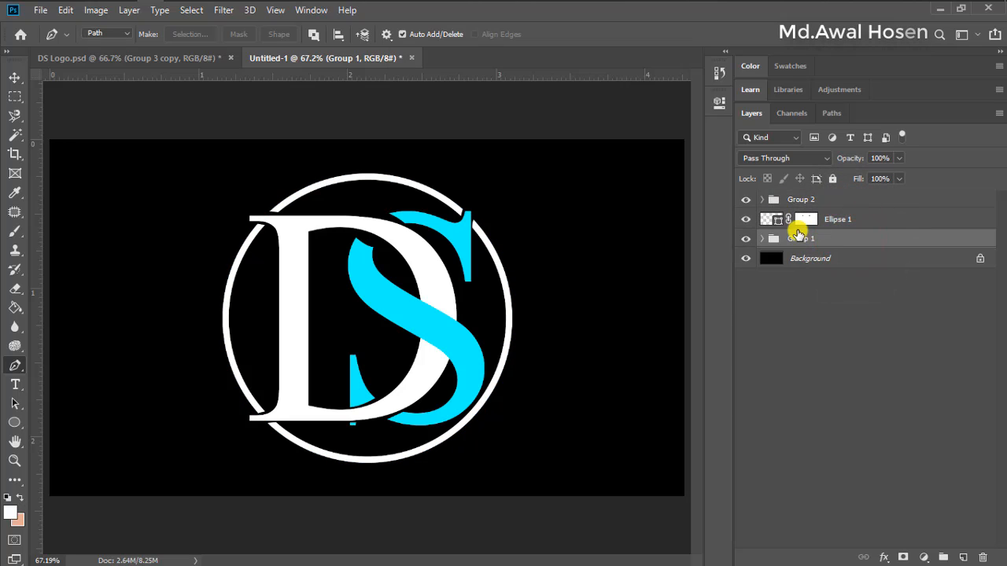
click(791, 201)
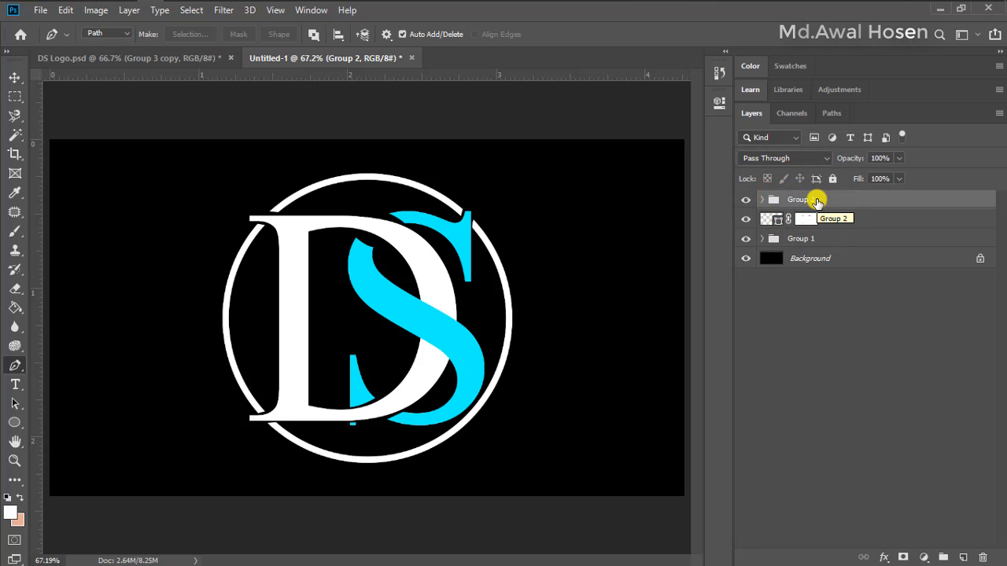
right_click(808, 202)
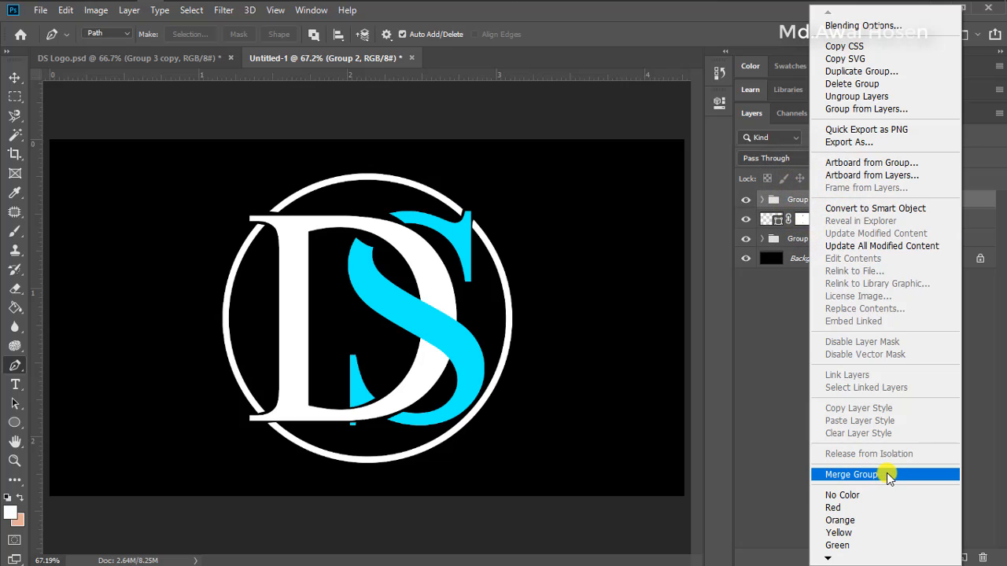
click(771, 357)
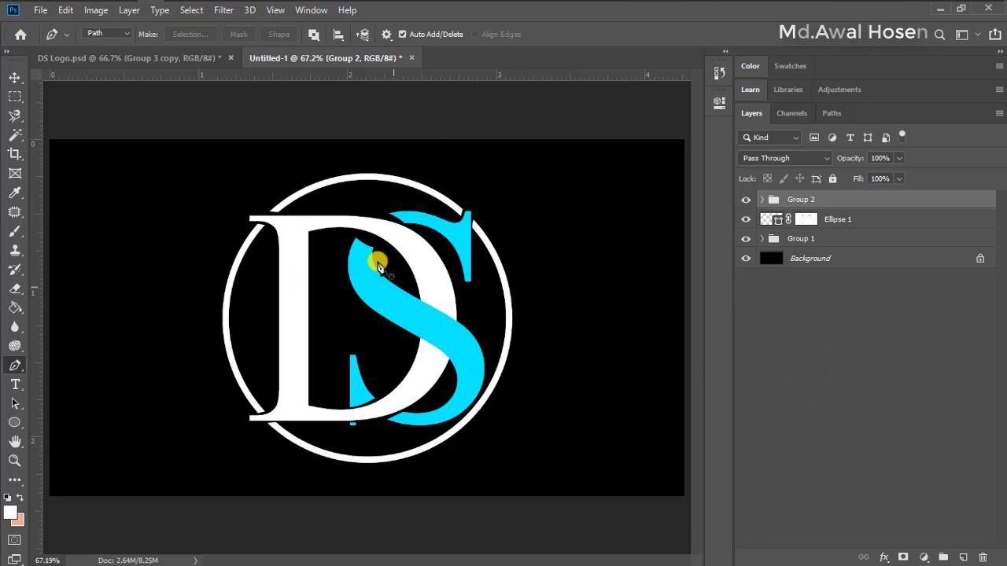
Activate the Move tool and compare the logo with the finished wood-textured version in DS Logo.psd
click(12, 76)
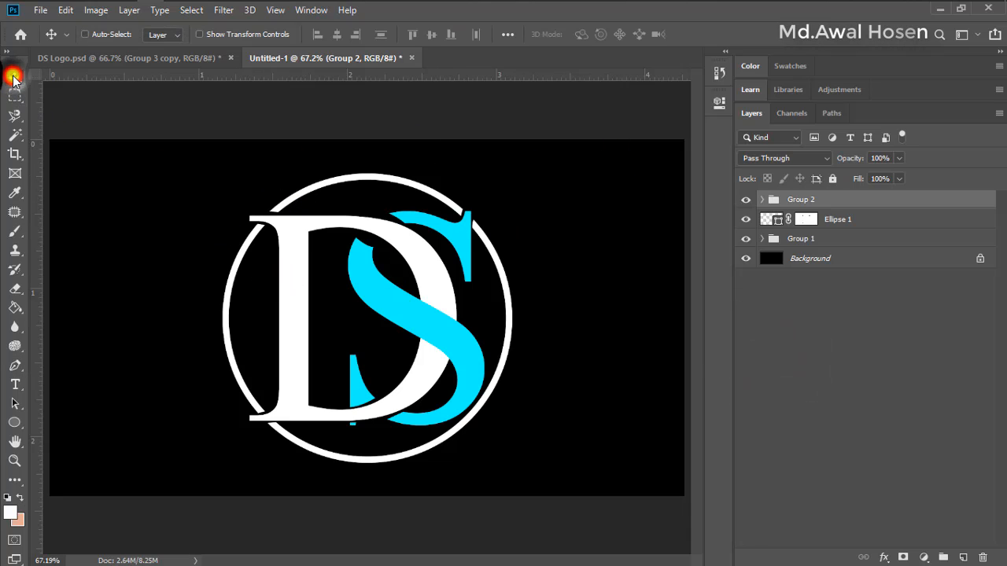
click(96, 63)
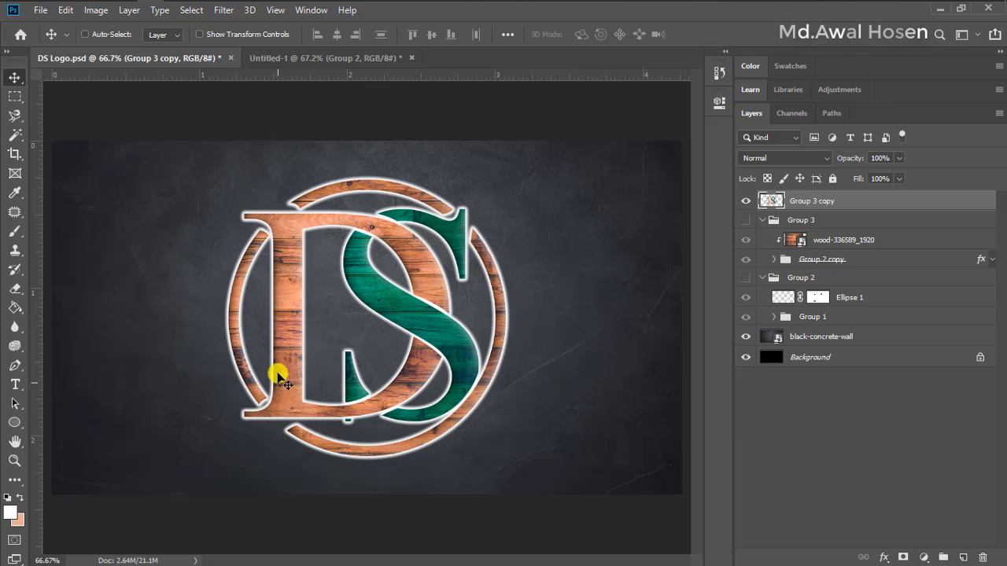
click(302, 63)
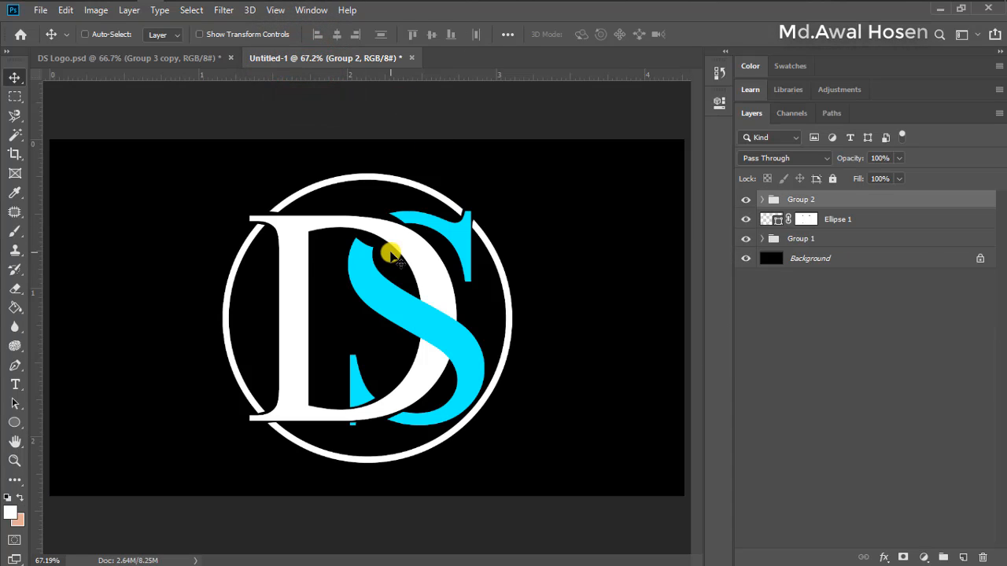
Place wood-336589_1920.jpg from the Png File folder above Group 2 and clip it to that group
click(422, 9)
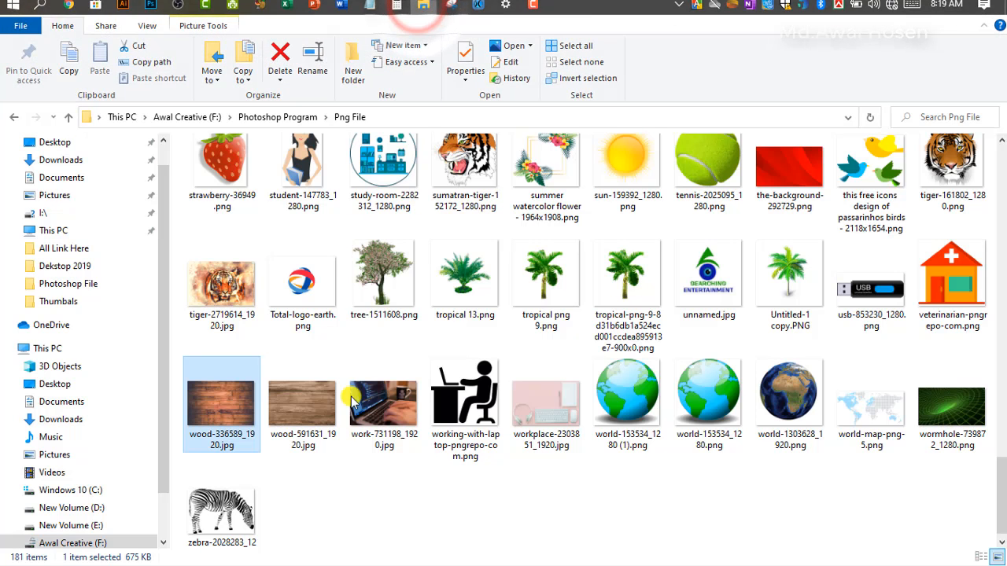
click(234, 402)
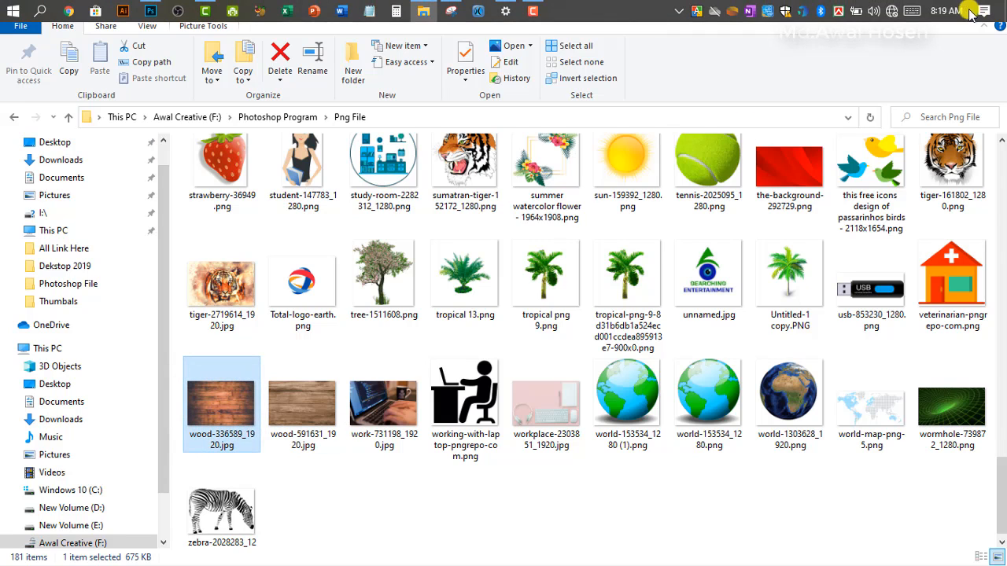
drag(212, 395, 382, 317)
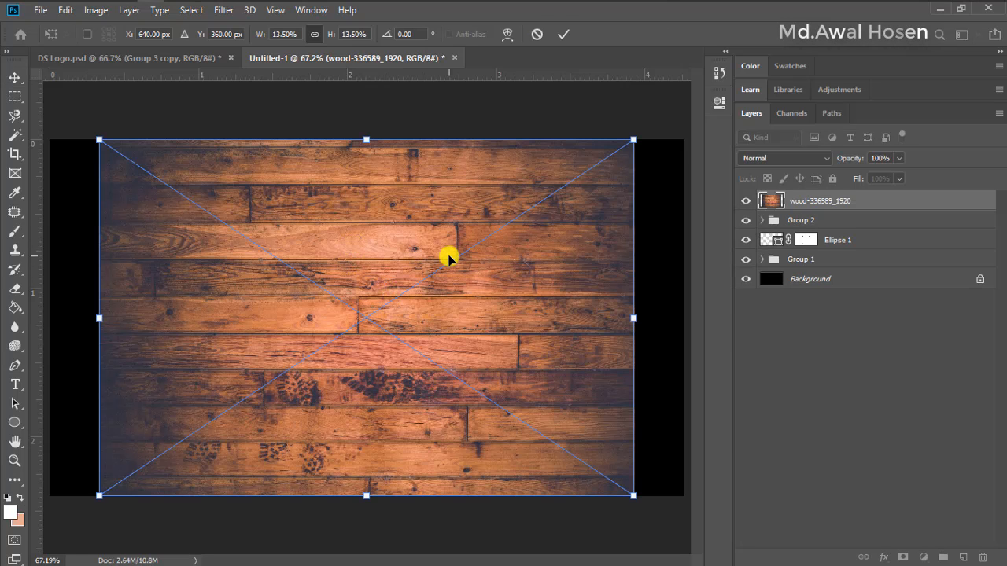
click(568, 34)
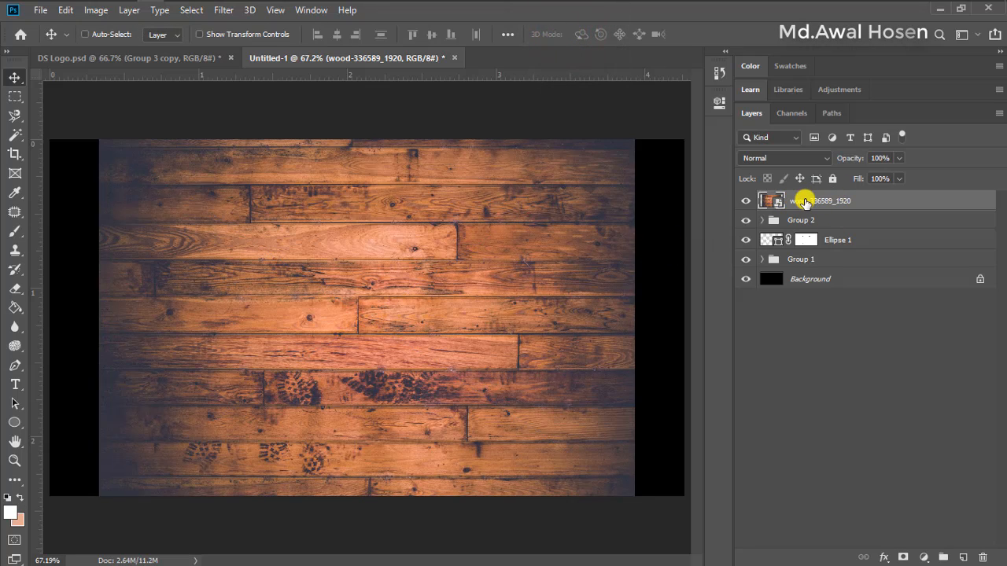
right_click(806, 203)
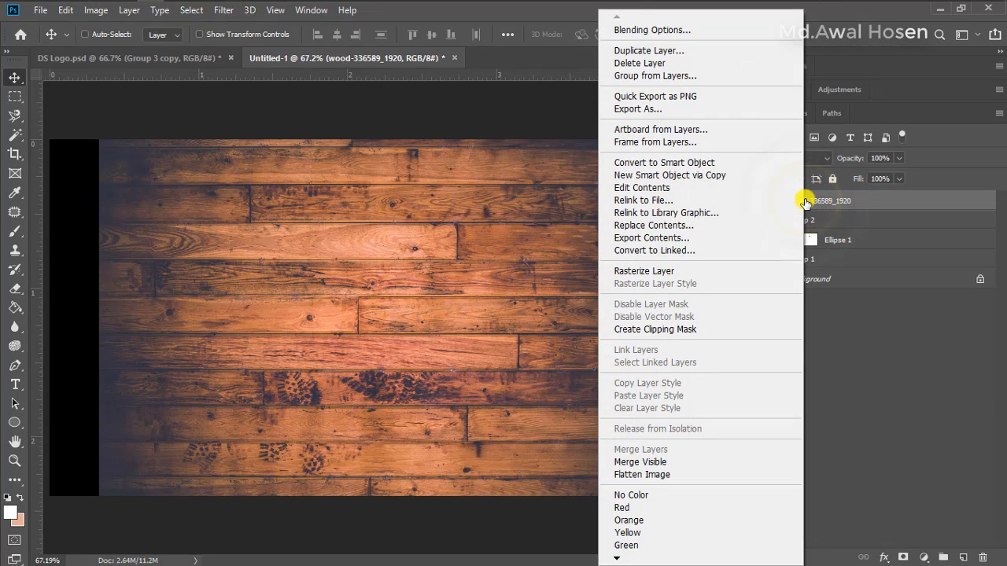
click(695, 330)
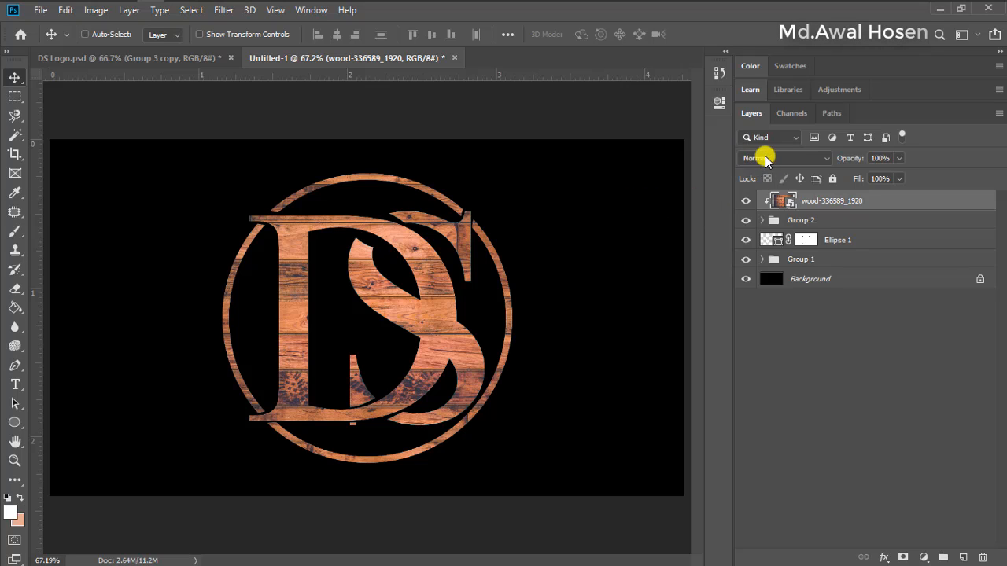
Set the wood layer's blend mode to Multiply and shift the texture slightly within the logo
click(823, 157)
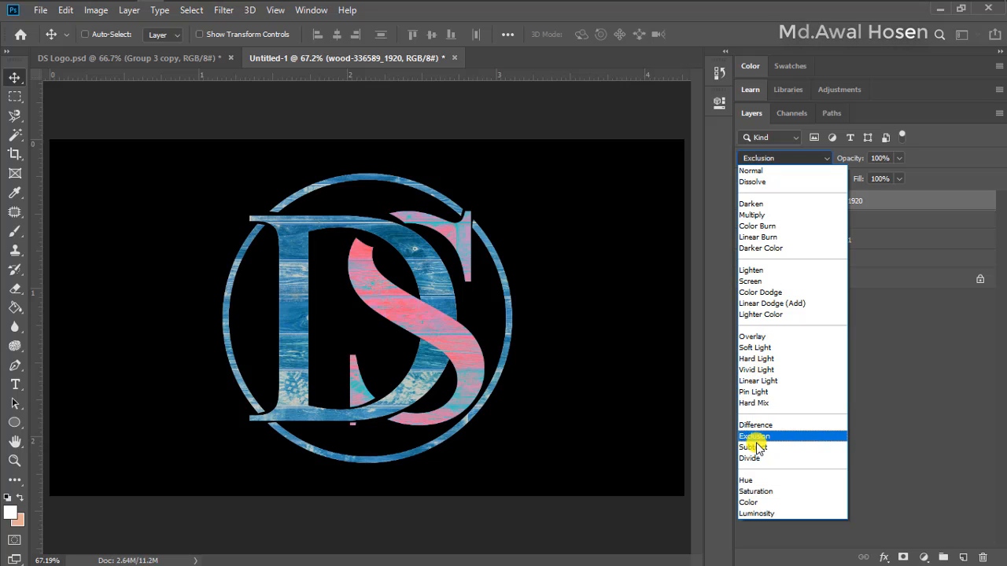
click(754, 214)
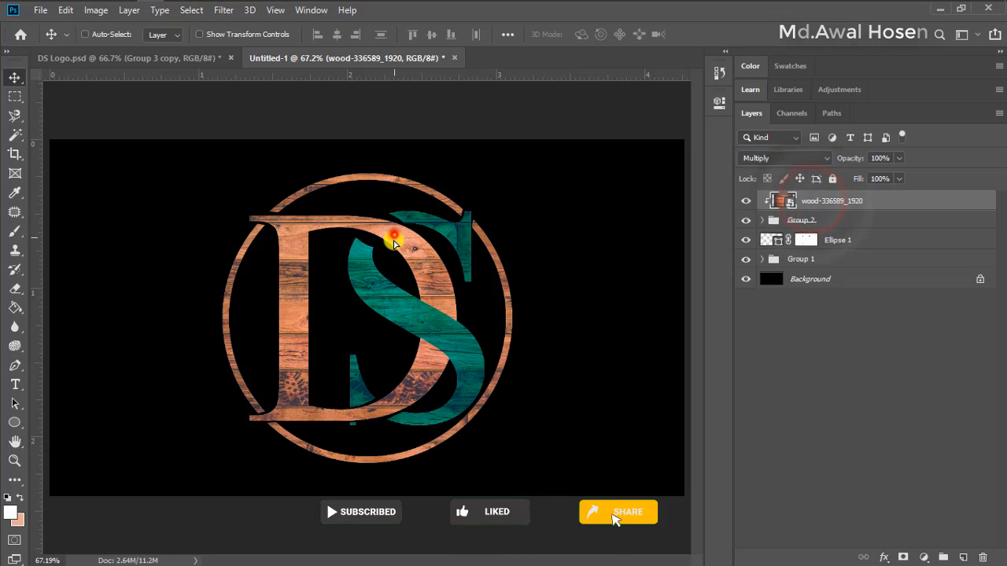
mouse_move(376, 237)
mouse_down()
mouse_move(386, 246)
mouse_move(382, 225)
mouse_move(364, 225)
mouse_up()
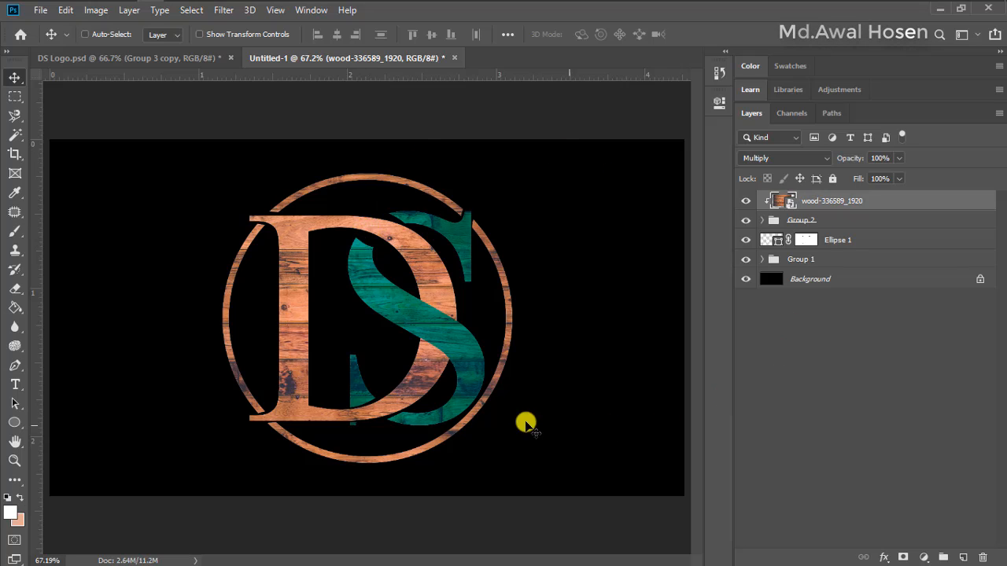
Place black-concrete-wall.jpg directly above the Background layer and enlarge it to about 28.17% width and 24.75% height to cover the canvas
click(820, 346)
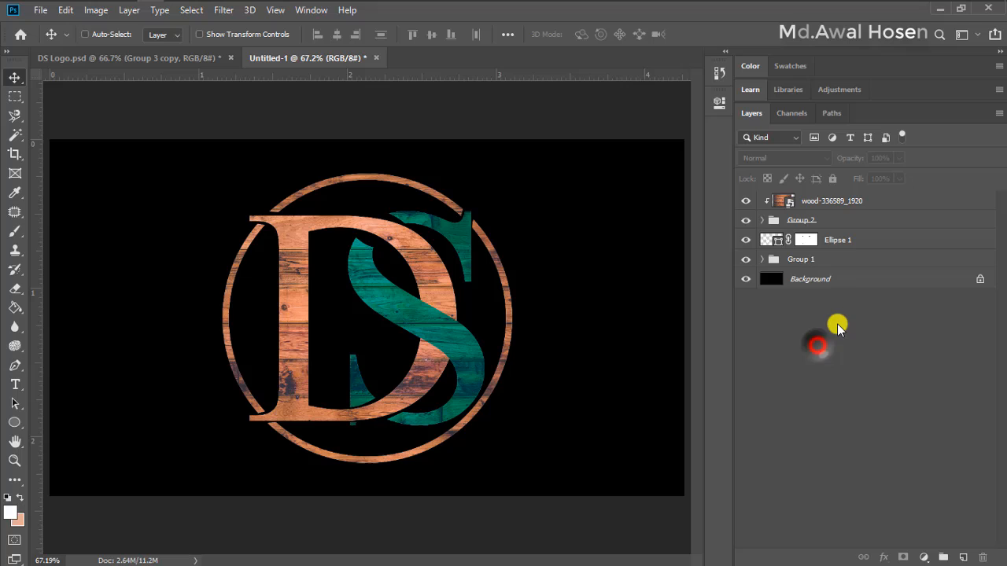
click(814, 279)
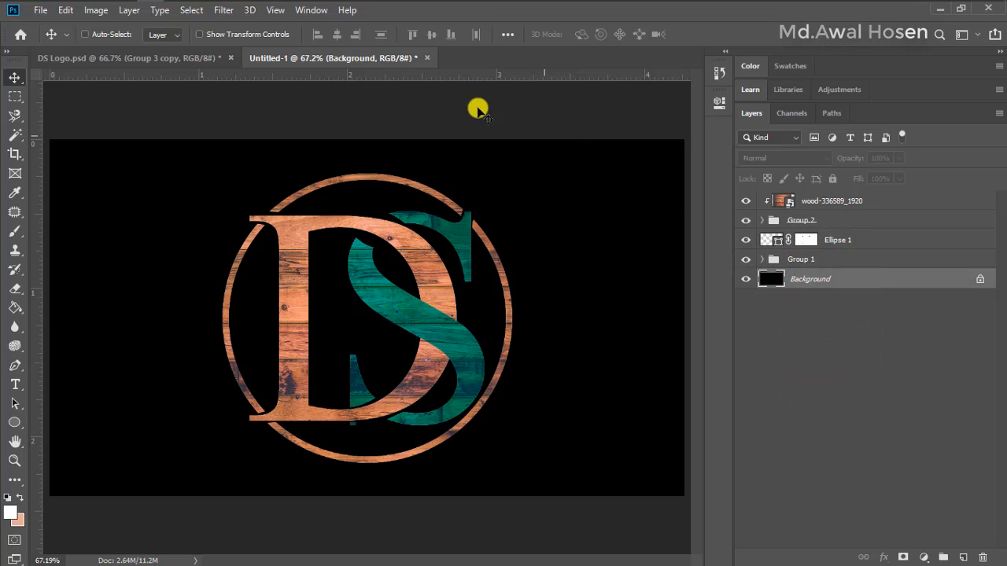
click(425, 9)
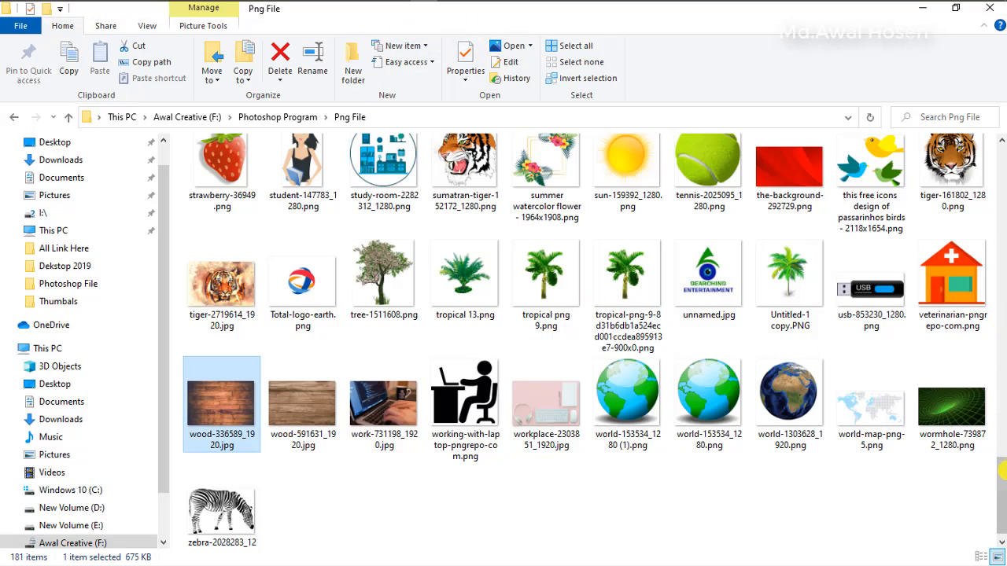
drag(1001, 471, 1001, 273)
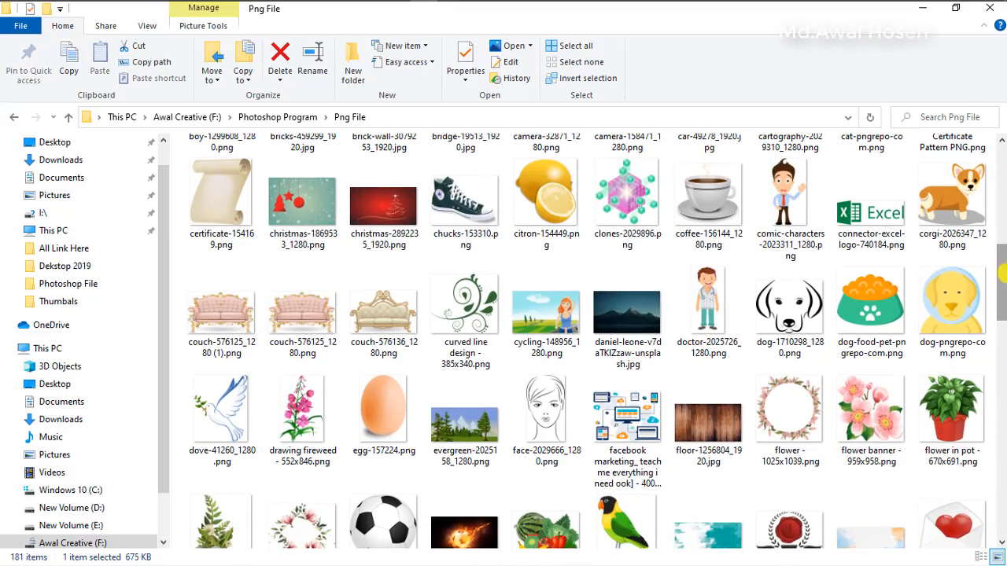
scroll(838, 279, up, 5)
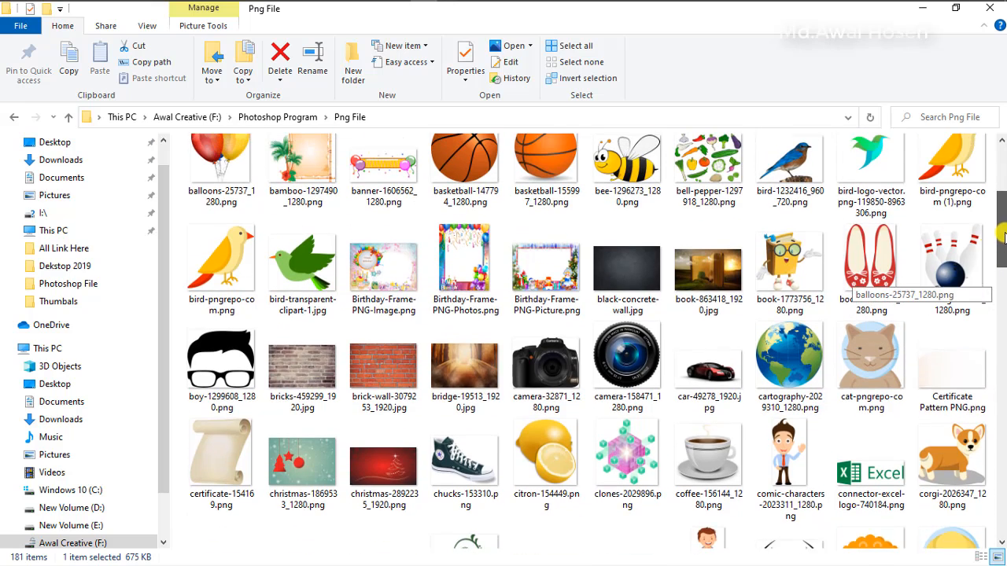
drag(634, 278, 340, 316)
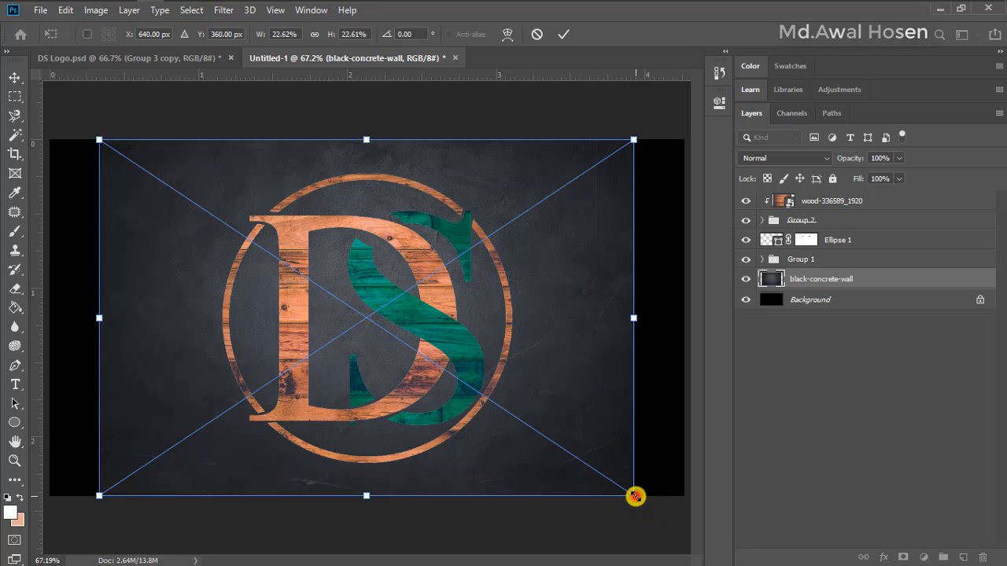
drag(635, 496, 701, 514)
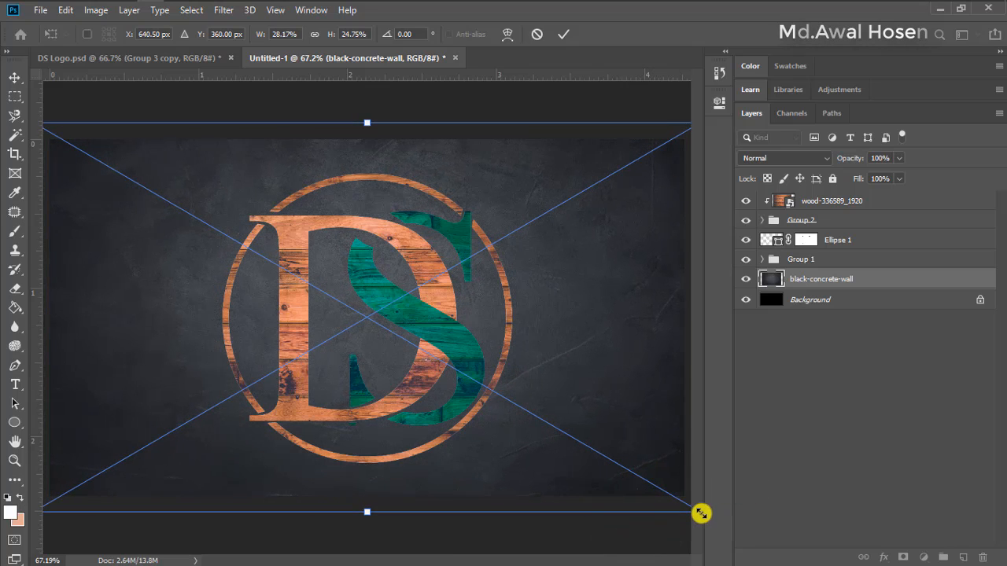
click(567, 34)
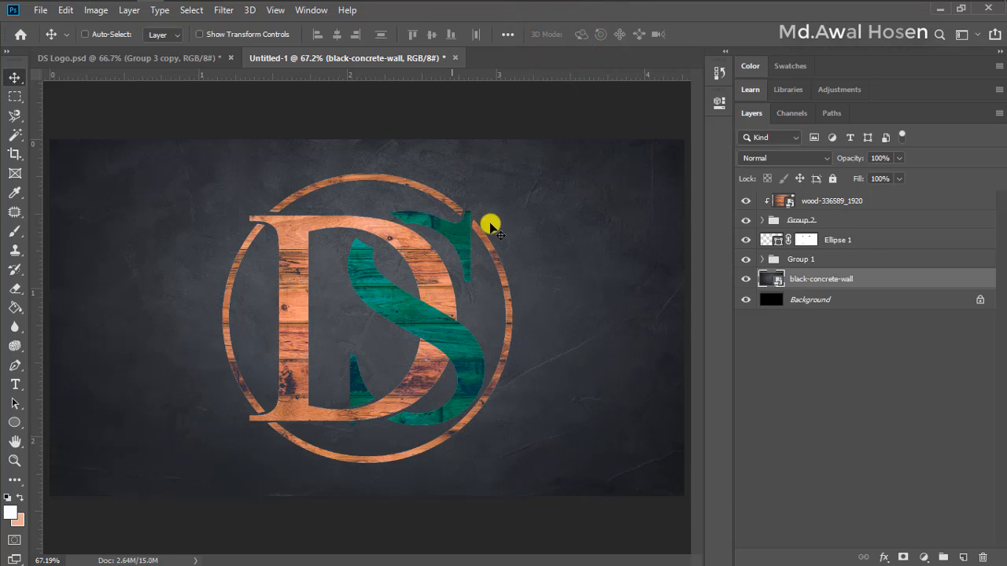
Compare the textured logo and concrete backdrop with the finished design in DS Logo.psd
click(160, 59)
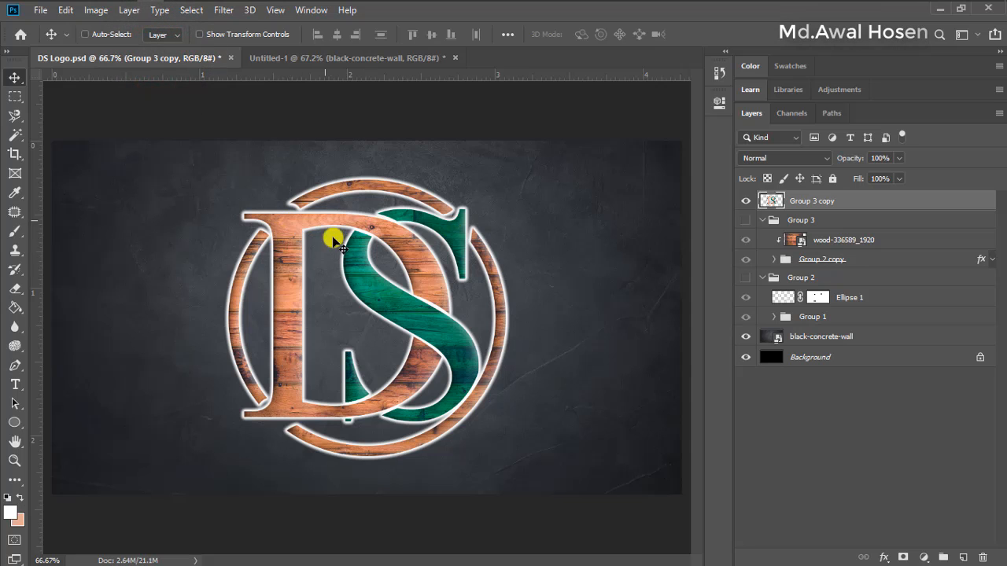
click(356, 59)
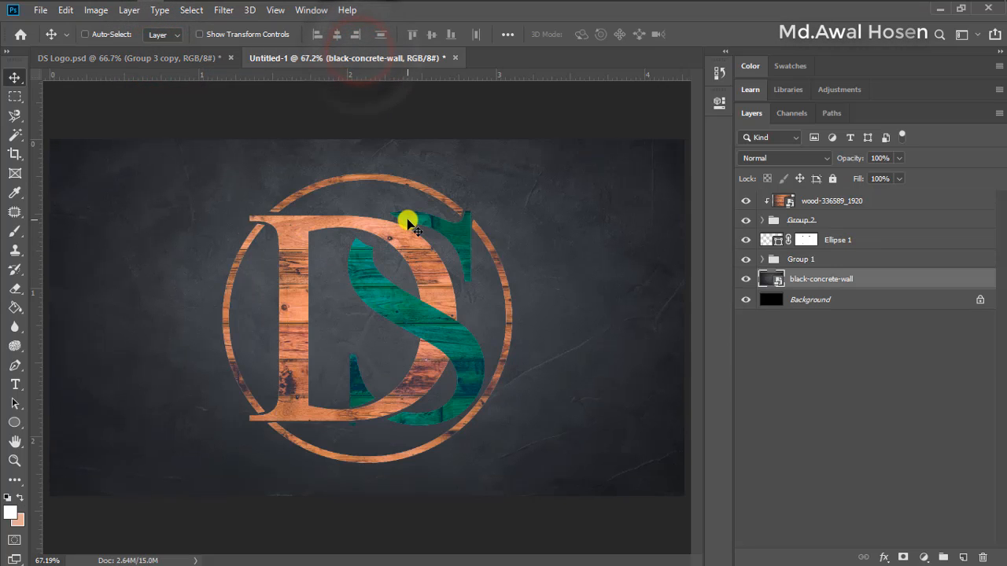
click(179, 59)
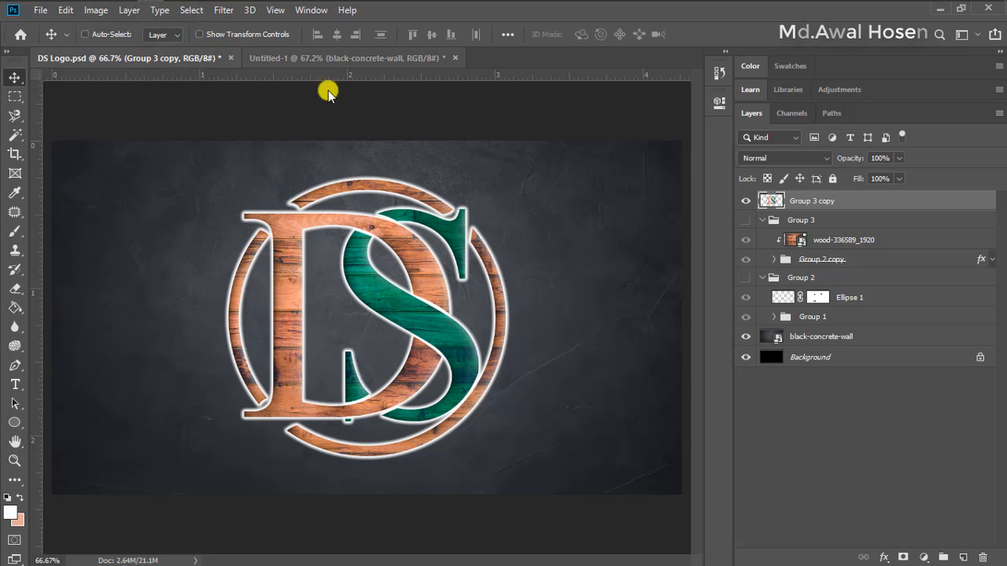
click(380, 61)
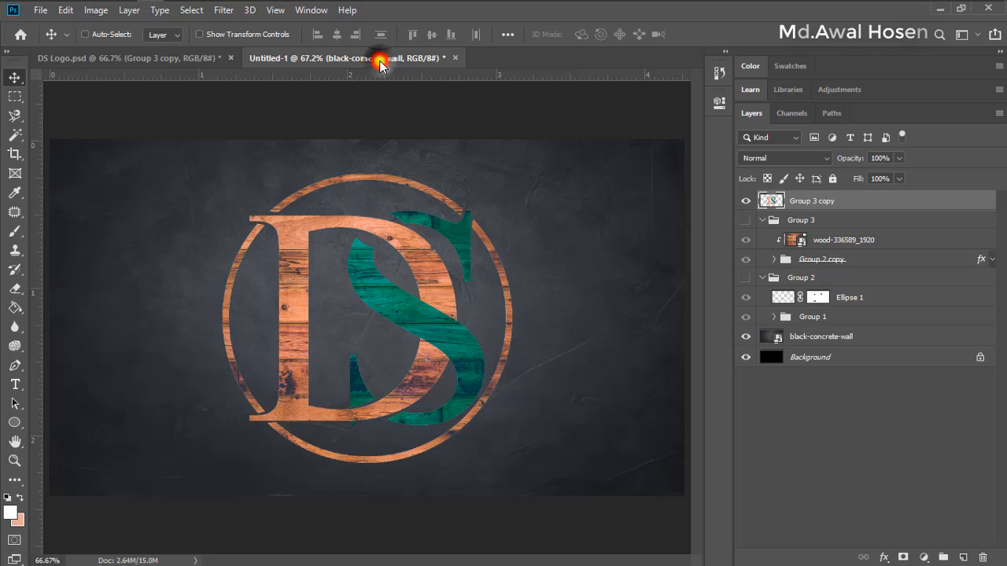
click(834, 204)
ctrl+click(820, 221)
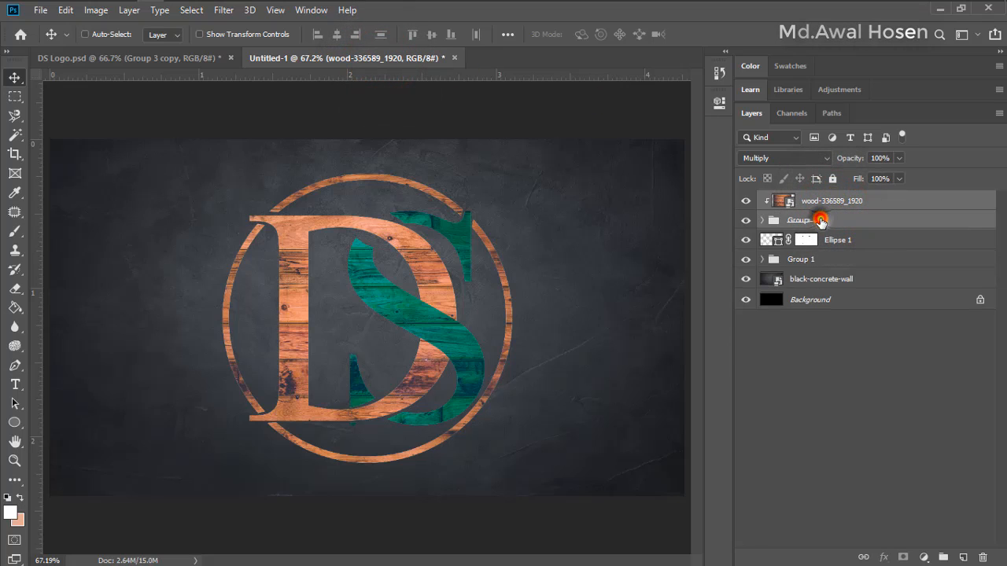
ctrl+click(838, 240)
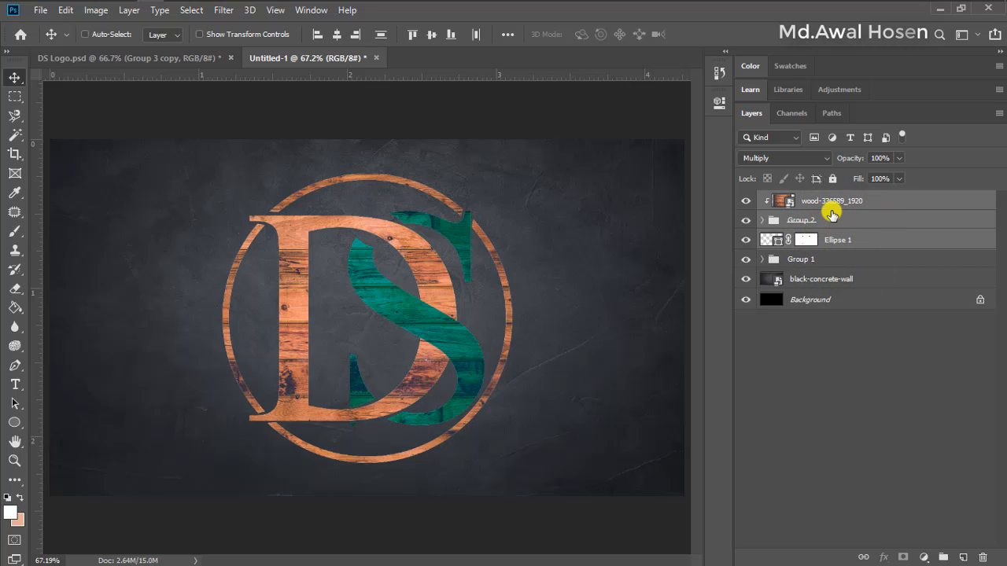
right_click(821, 203)
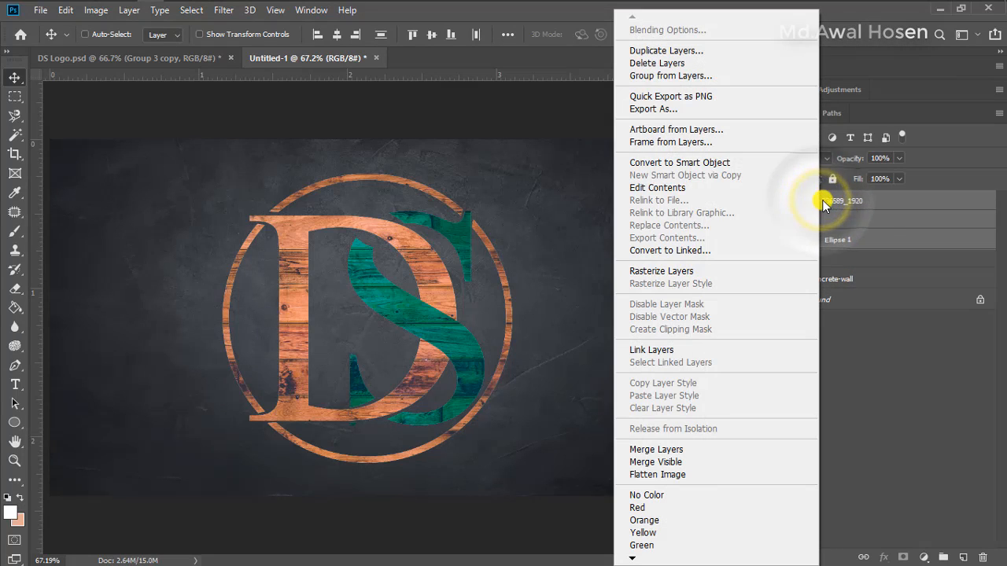
click(869, 240)
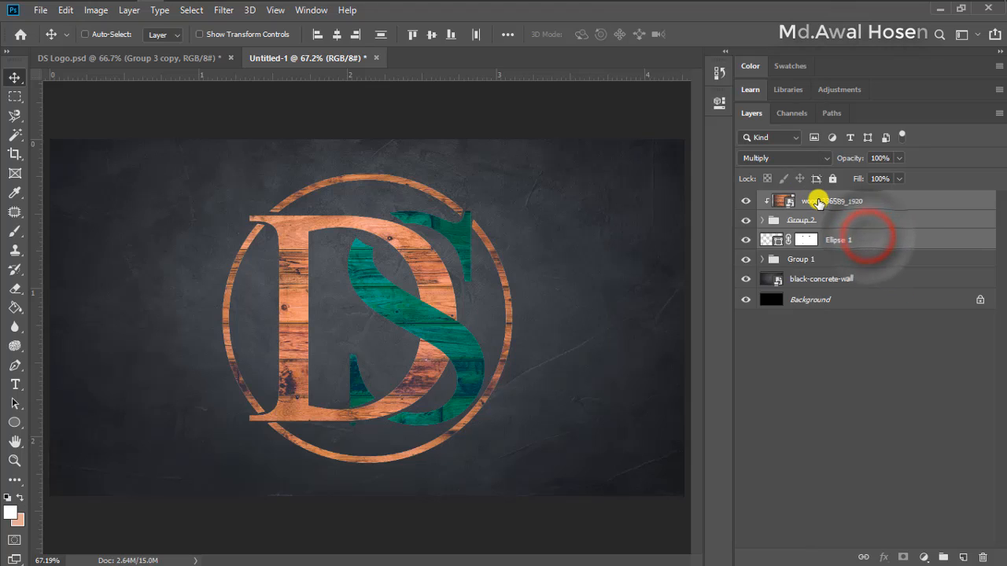
Merge the wood-336589_1920 layer, Group 2 and the Ellipse 1 layer into one layer
click(818, 201)
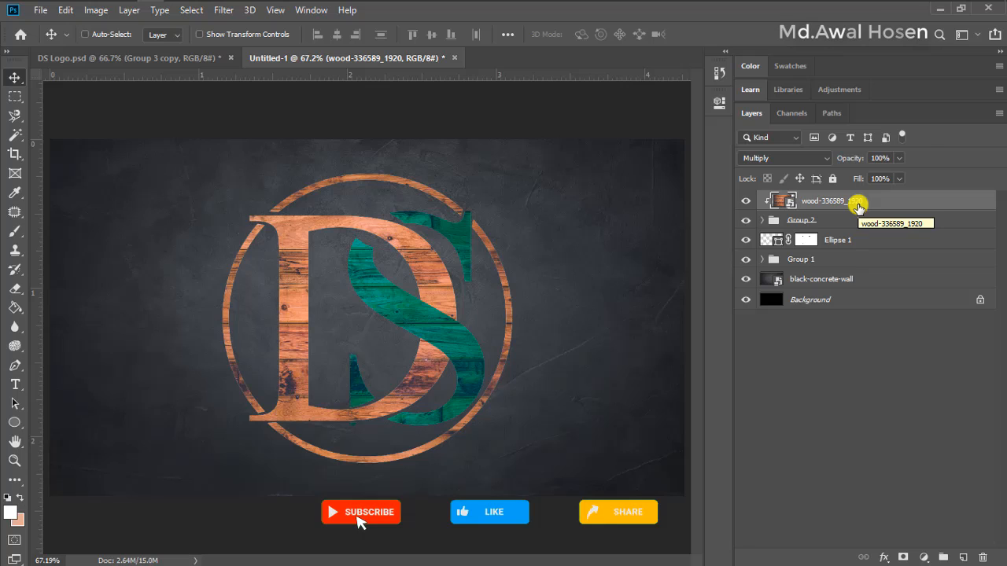
shift+click(839, 220)
shift+click(841, 240)
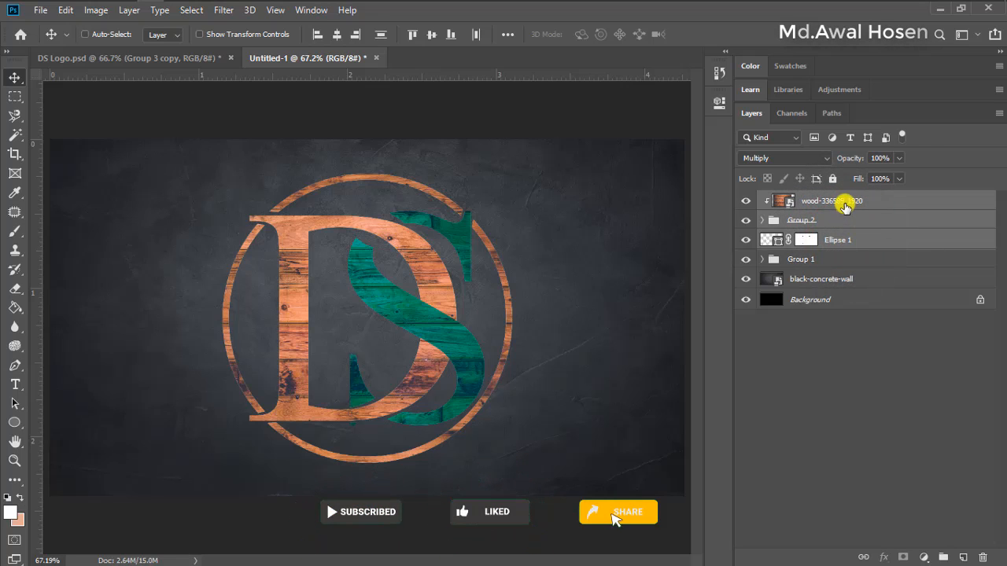
right_click(826, 221)
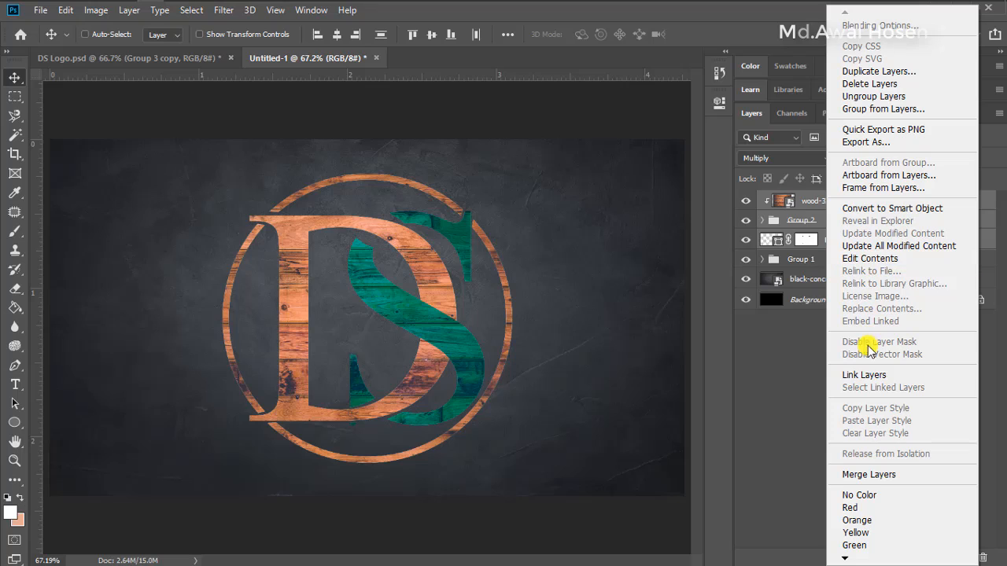
click(899, 475)
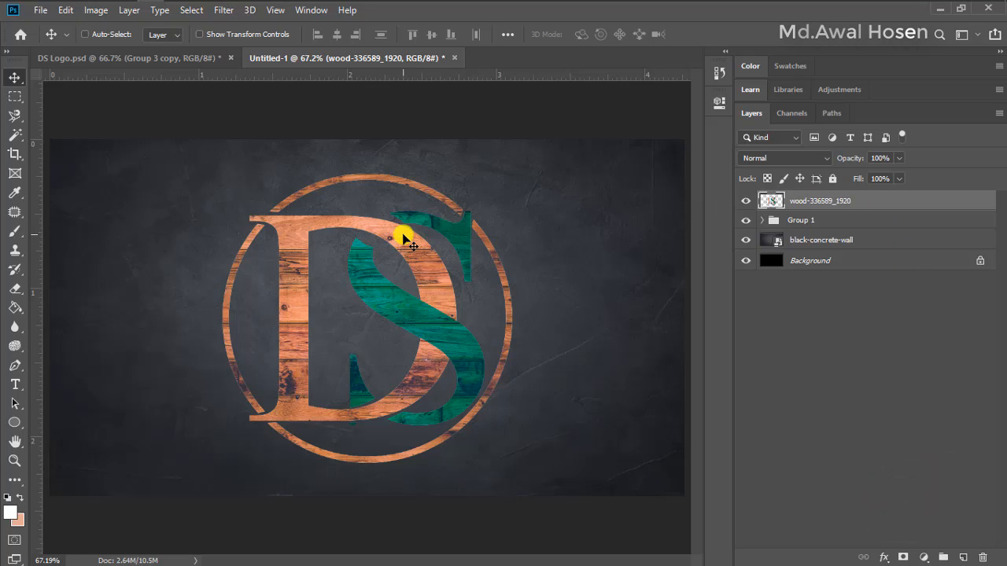
Align the merged logo layer's horizontal and vertical centers with the Background layer, then clear the layer selection
click(814, 201)
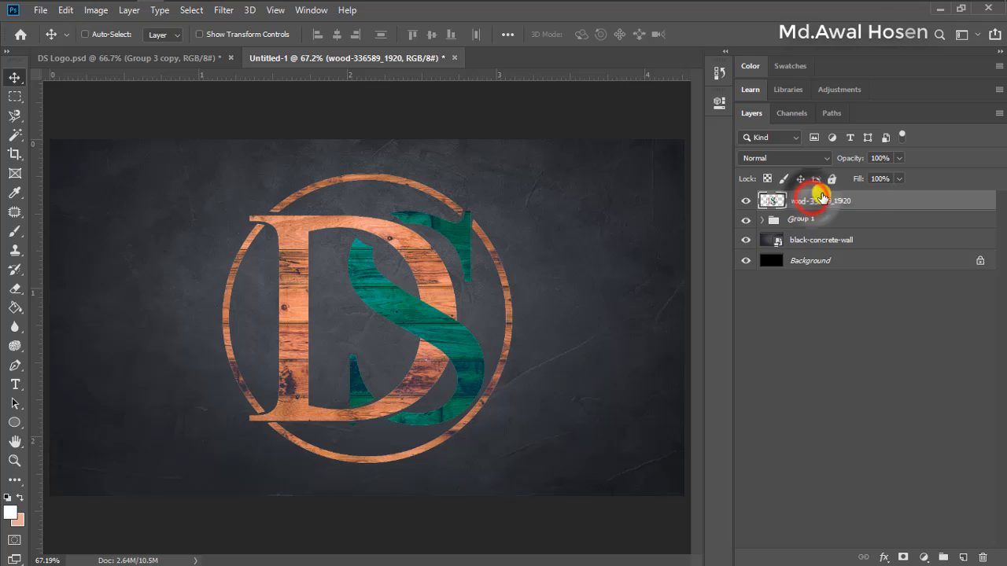
ctrl+click(805, 262)
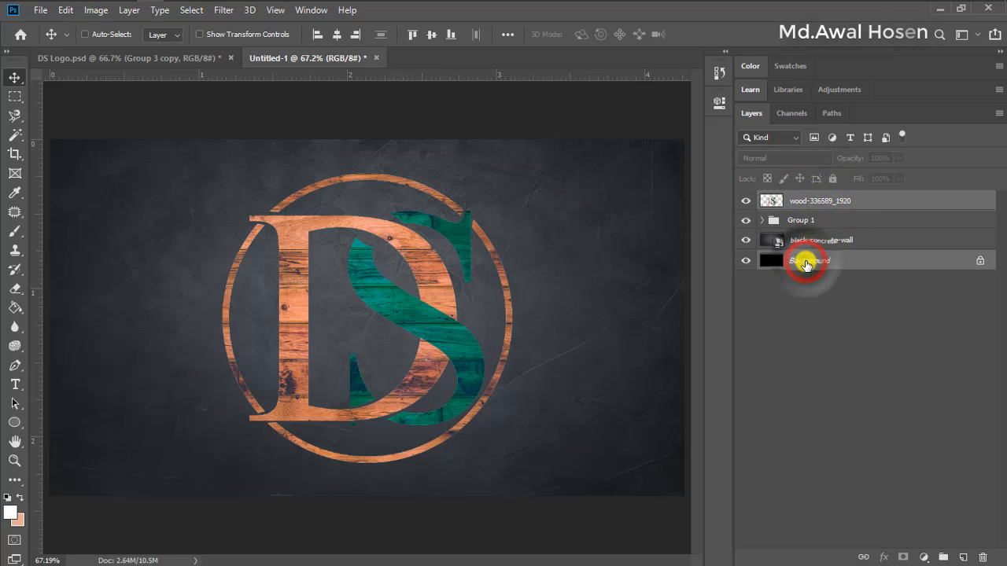
click(341, 34)
click(431, 35)
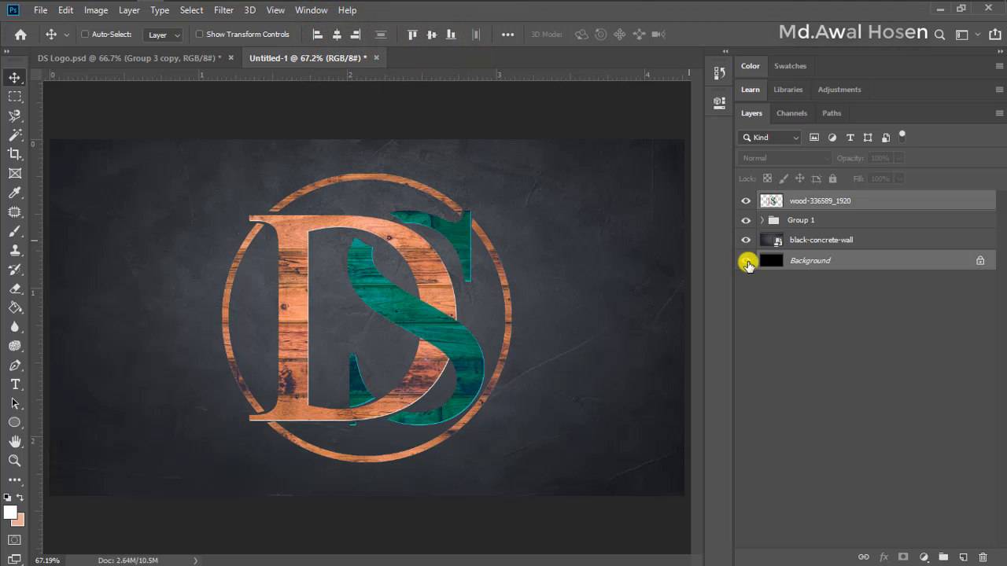
click(804, 309)
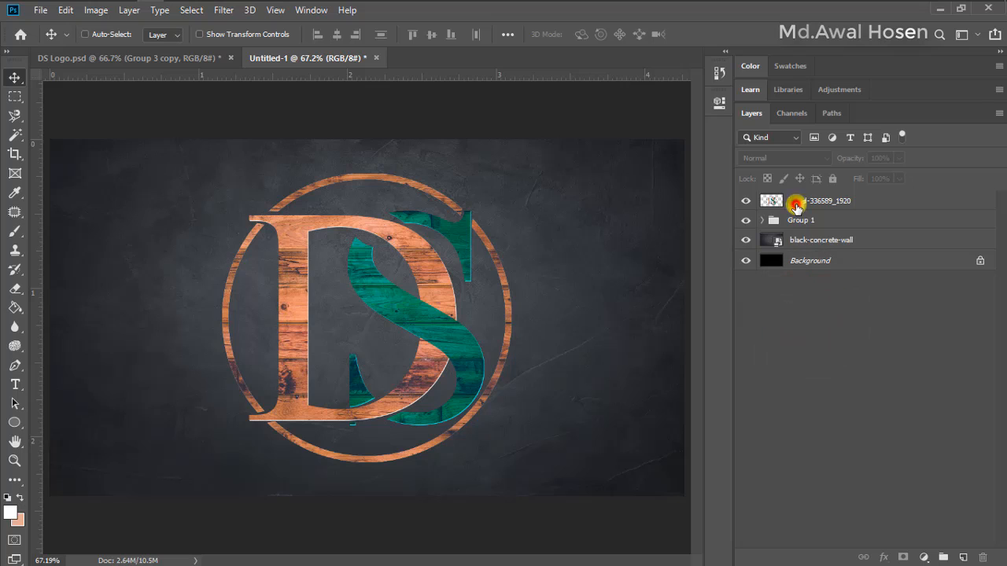
Open the layer style settings of the merged wood-336589_1920 logo layer and enable a Drop Shadow
click(796, 207)
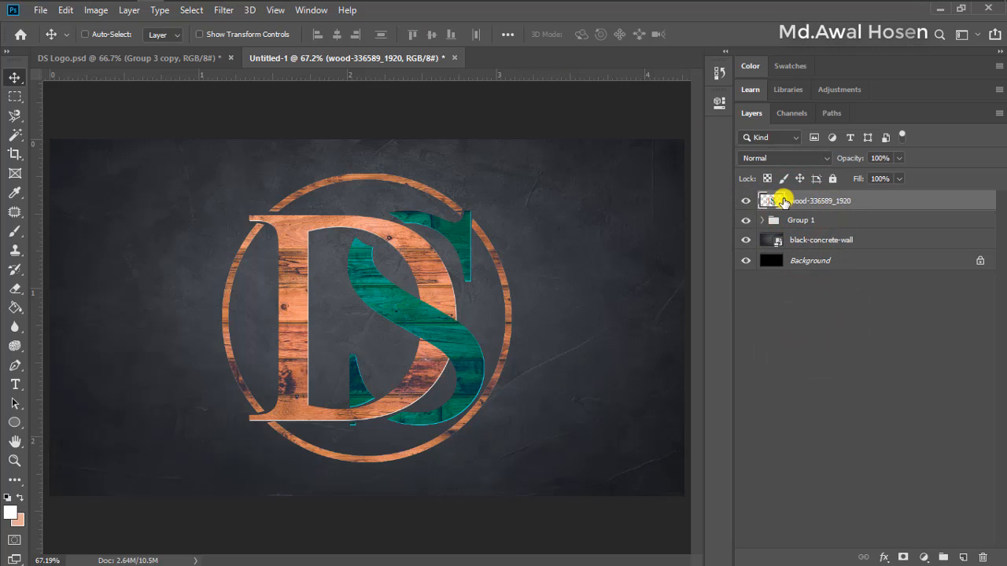
right_click(784, 202)
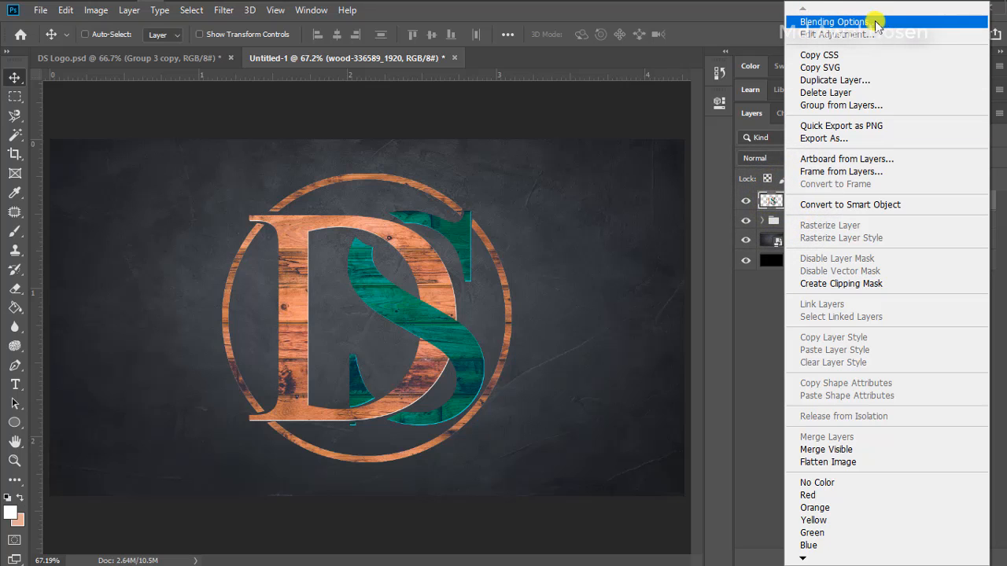
click(750, 309)
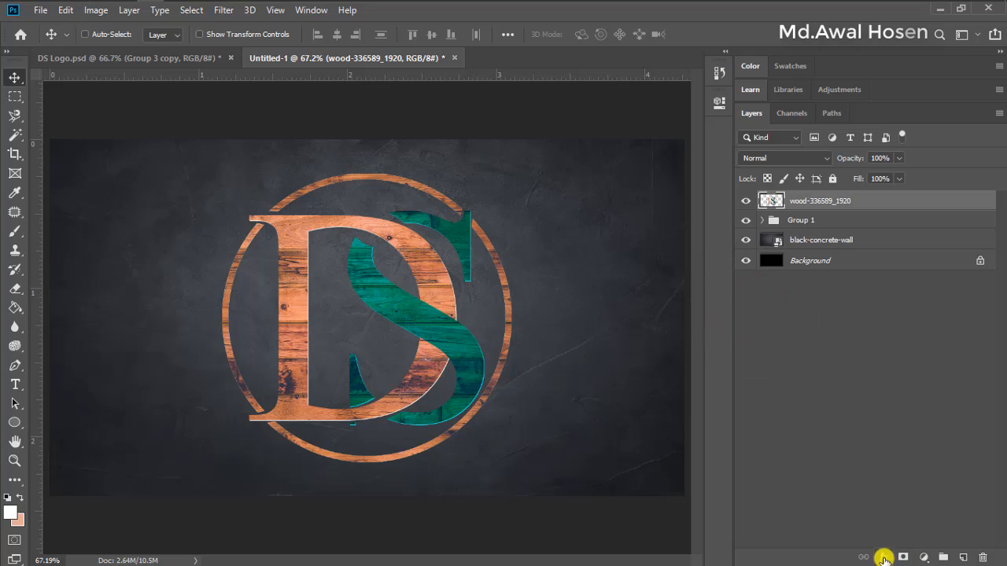
click(880, 557)
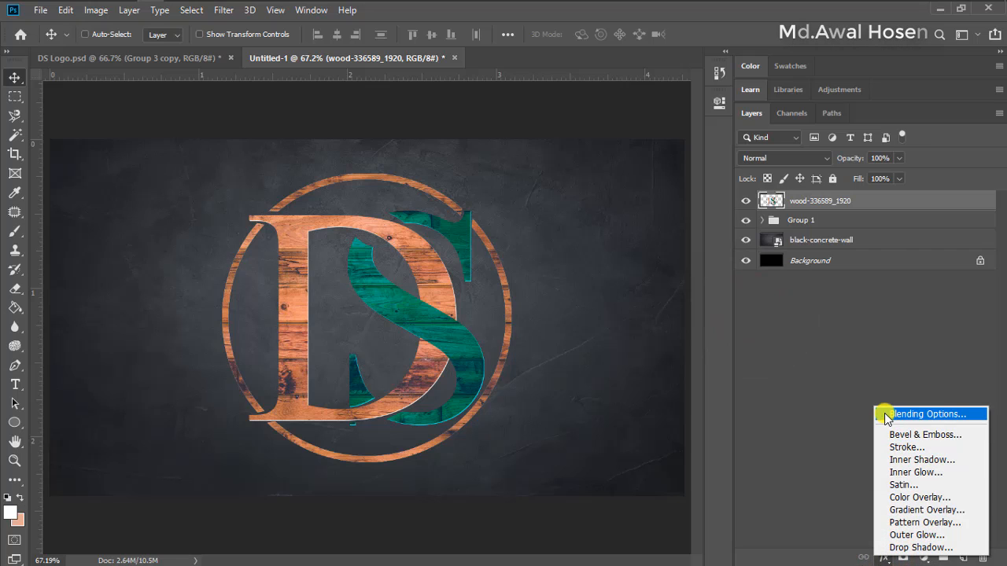
click(786, 200)
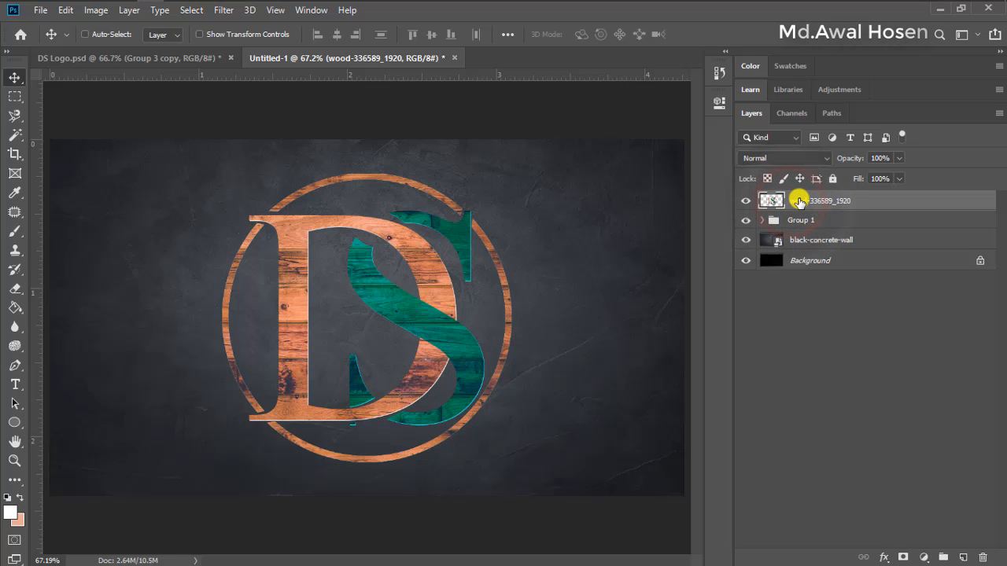
right_click(799, 202)
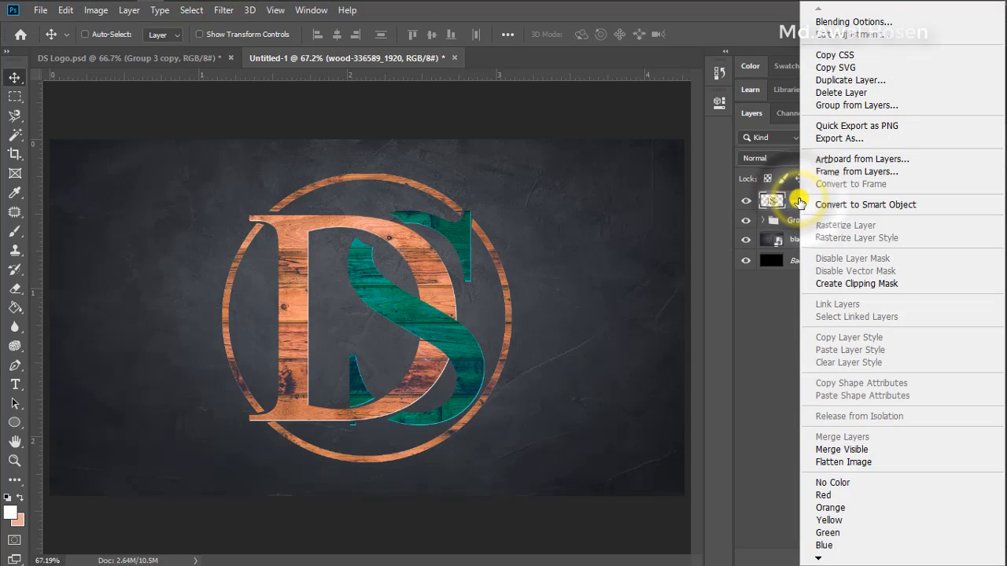
click(820, 21)
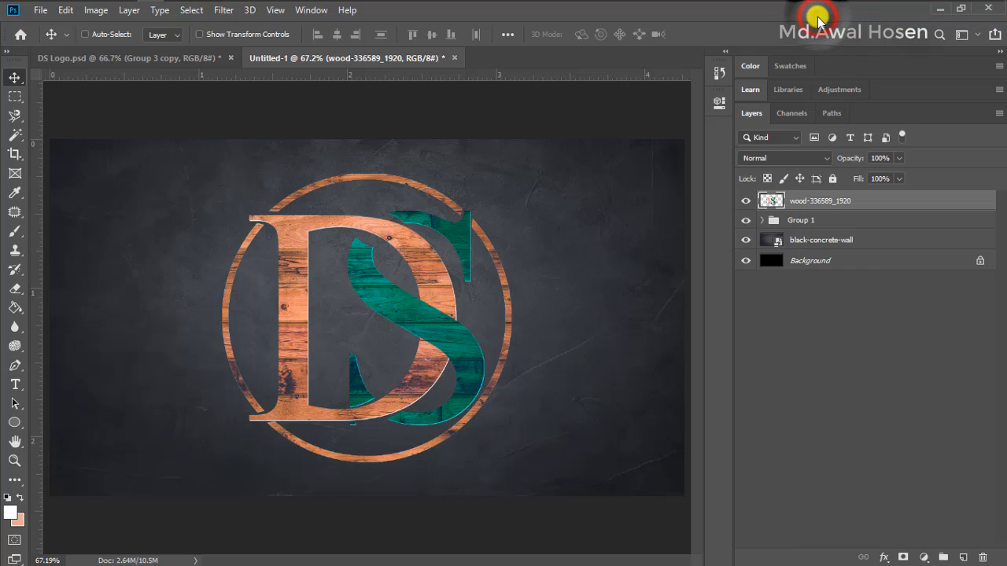
drag(674, 71, 773, 32)
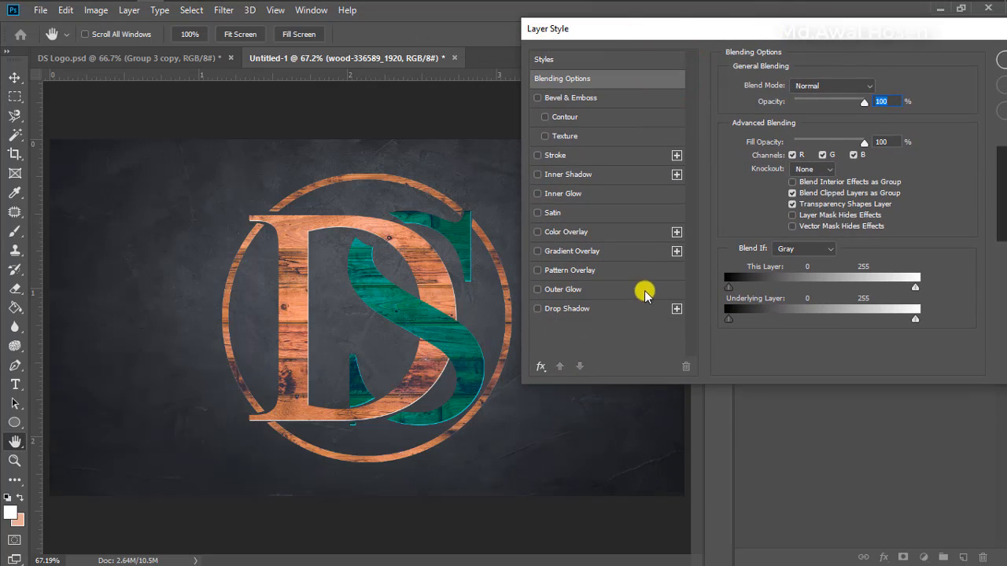
click(537, 311)
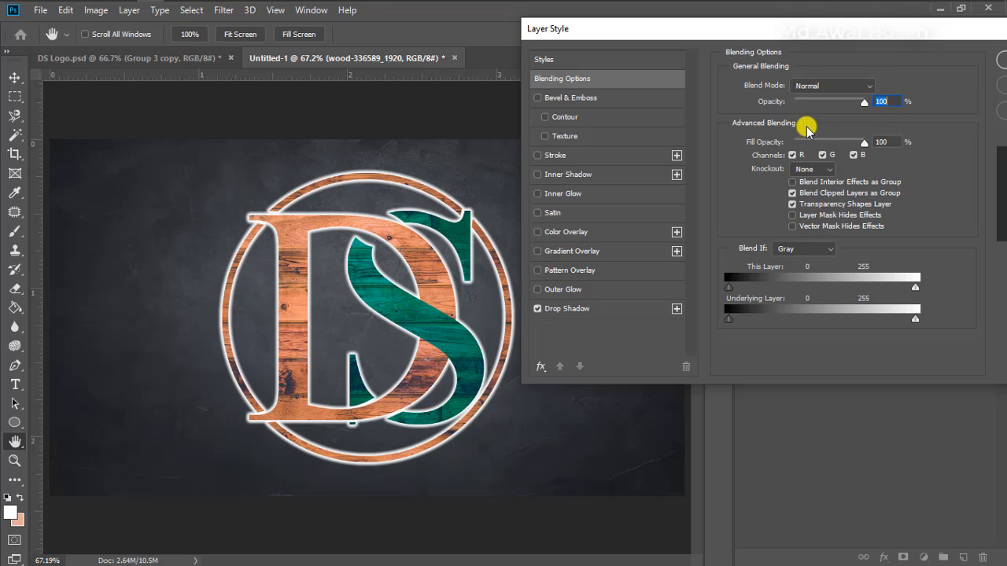
click(596, 312)
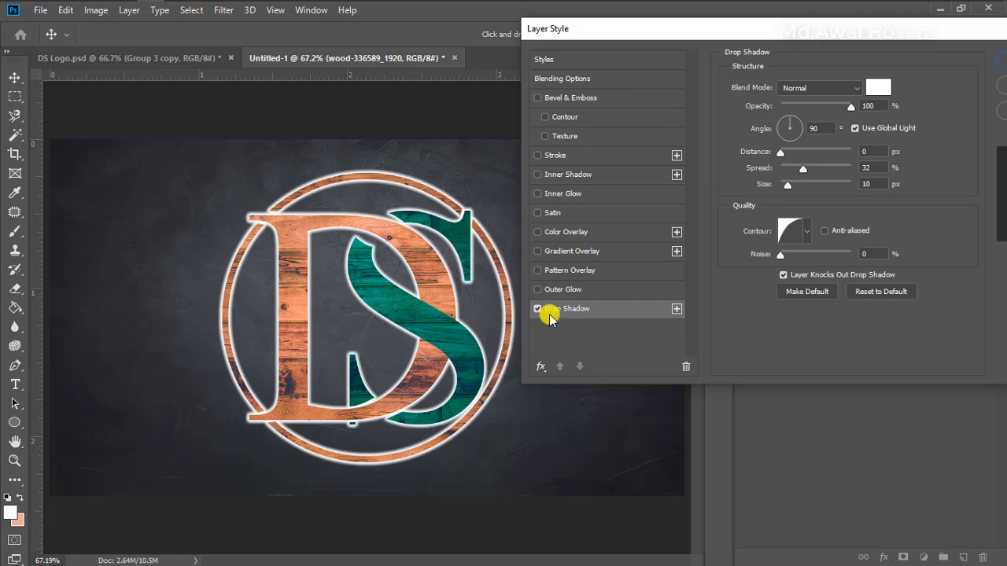
drag(887, 36, 741, 30)
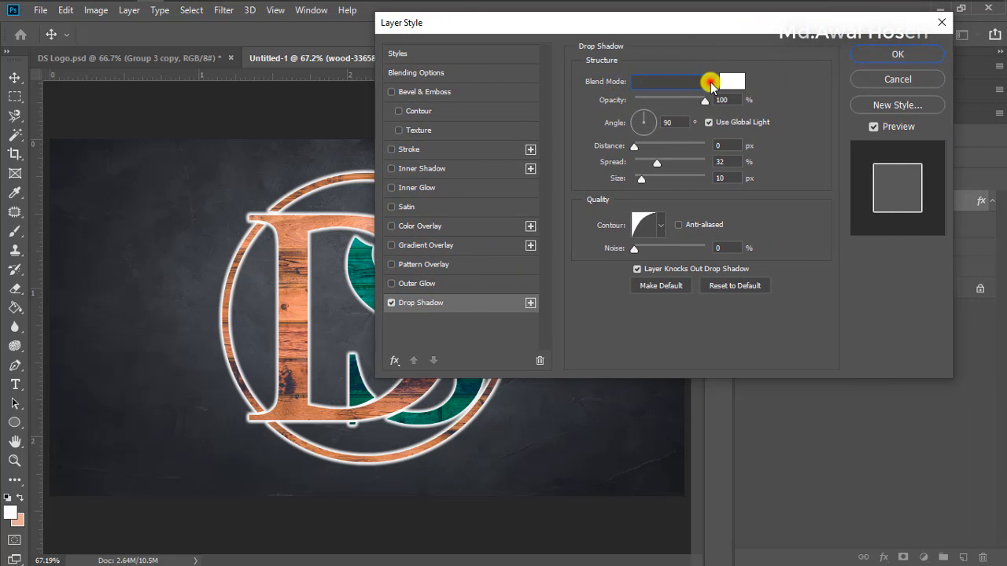
Try the Darken blend mode on the drop shadow and return it to Normal
click(710, 82)
click(660, 131)
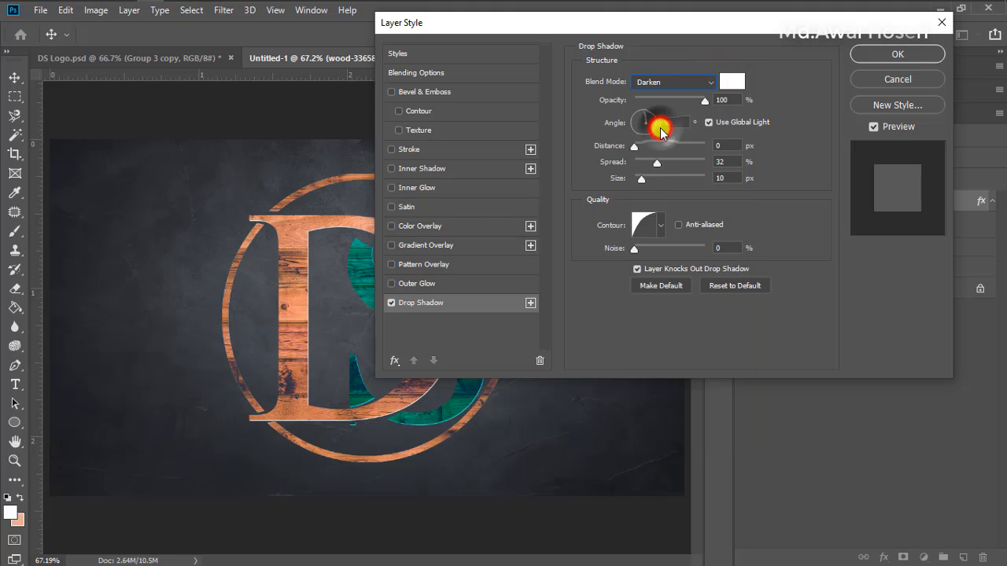
click(666, 81)
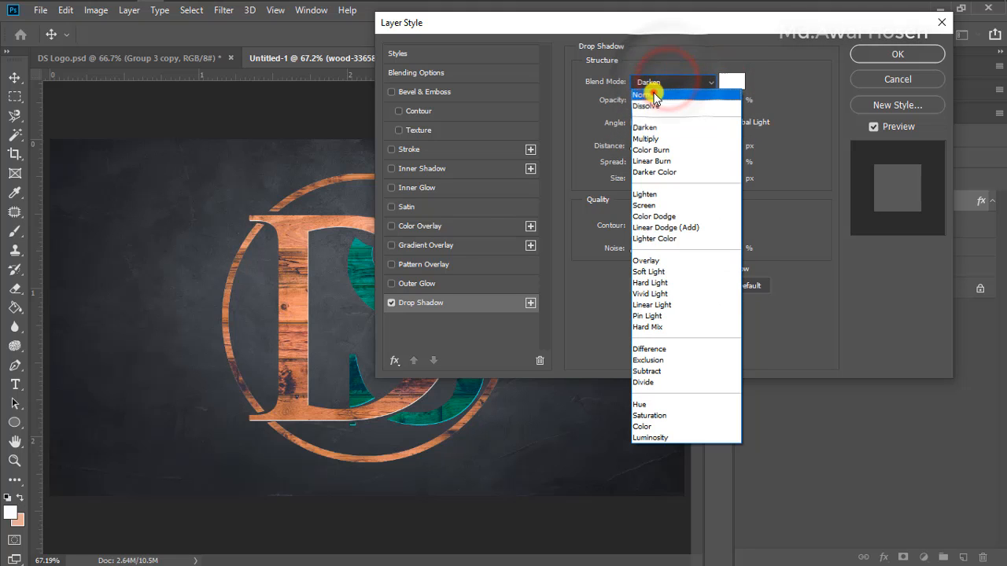
click(654, 94)
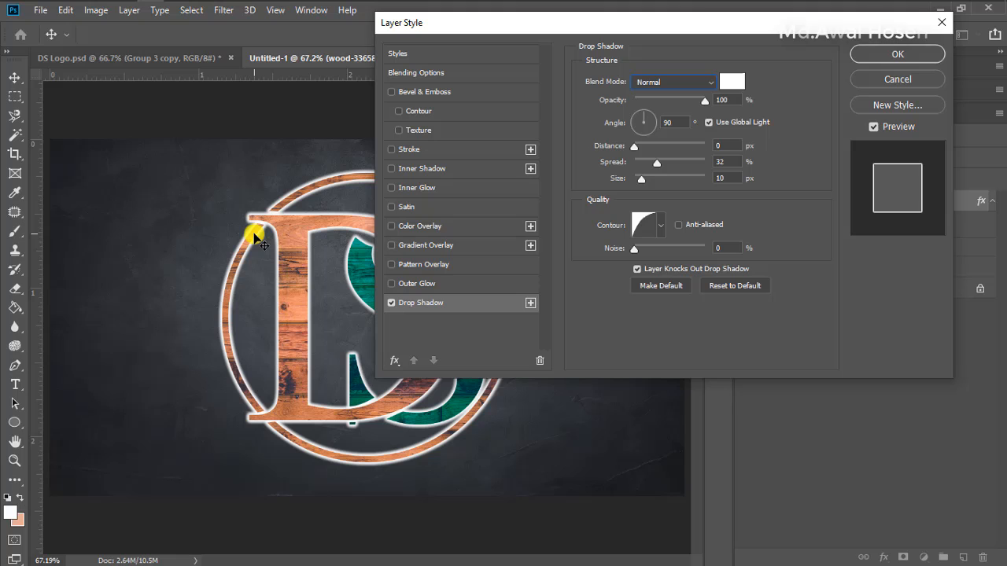
Try red (ff0000) and light blue (00c6ff) as the drop shadow color and return it to white (ffffff)
click(738, 85)
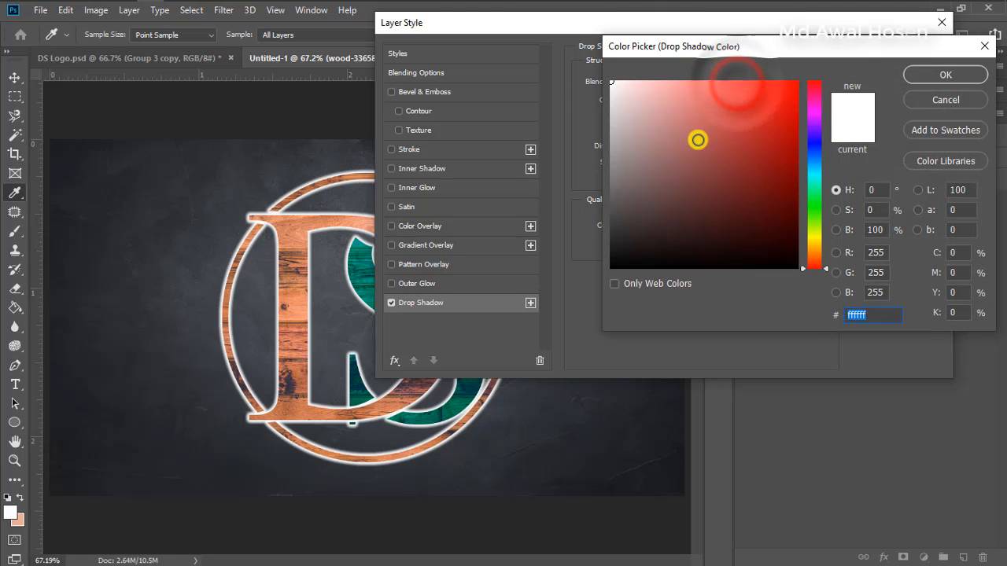
click(740, 110)
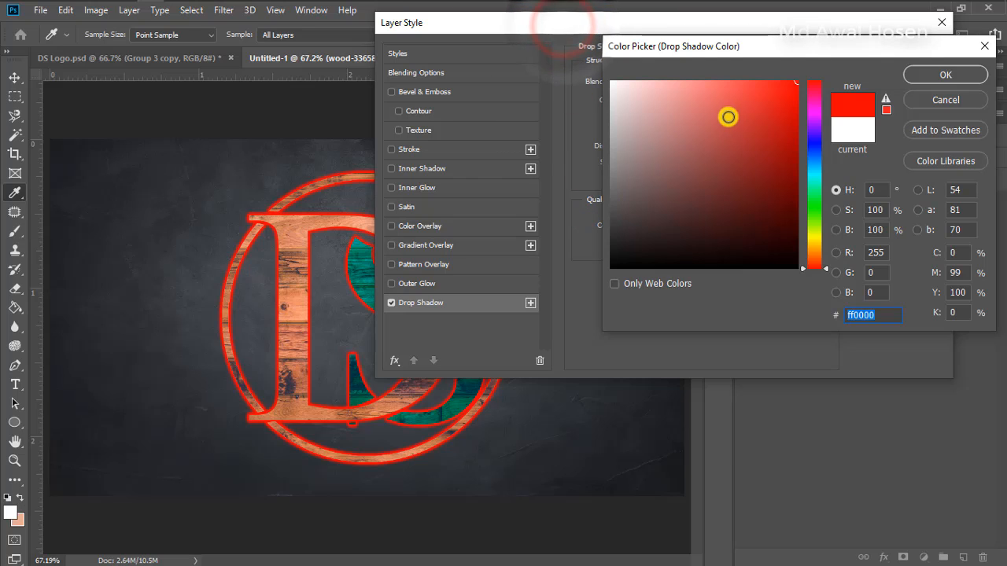
click(811, 169)
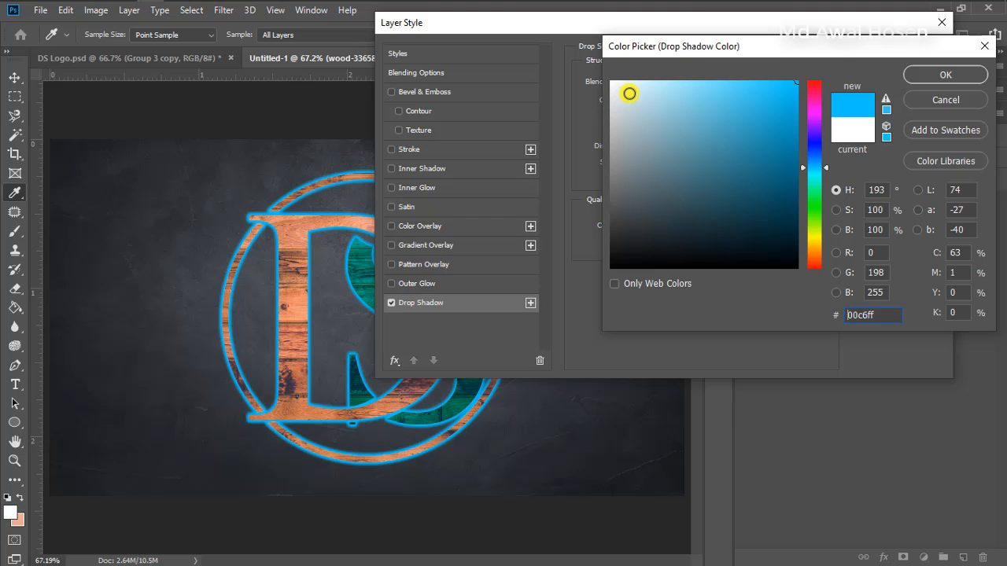
drag(629, 93, 573, 70)
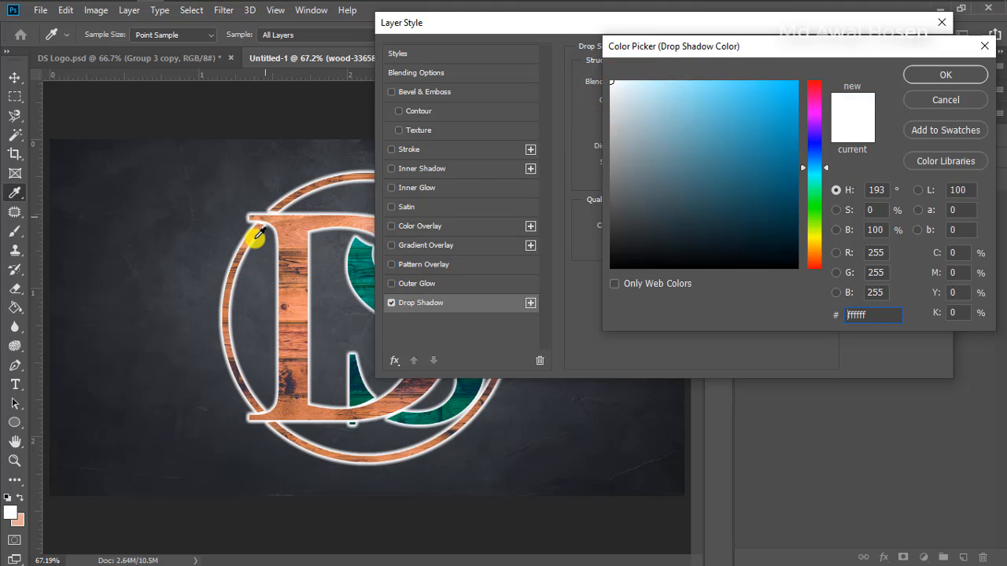
click(923, 79)
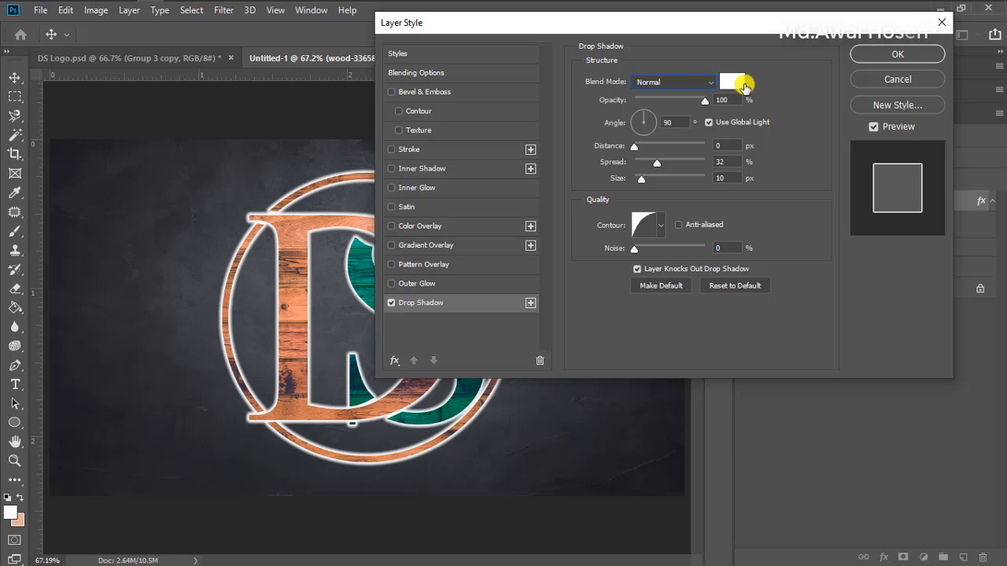
Set the drop shadow's opacity to 100%, its angle to 0° and its size to 13 px
drag(703, 100, 731, 105)
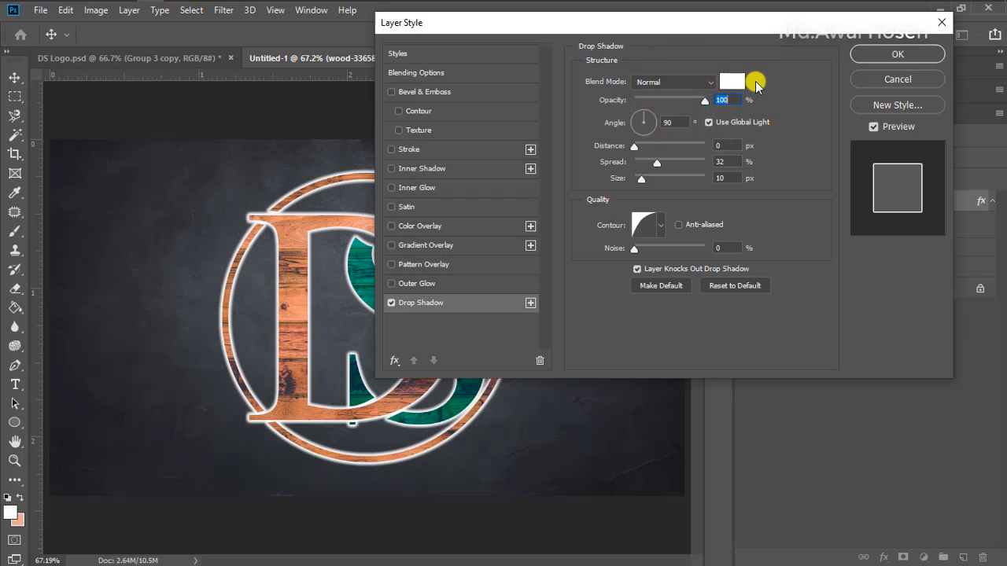
click(673, 124)
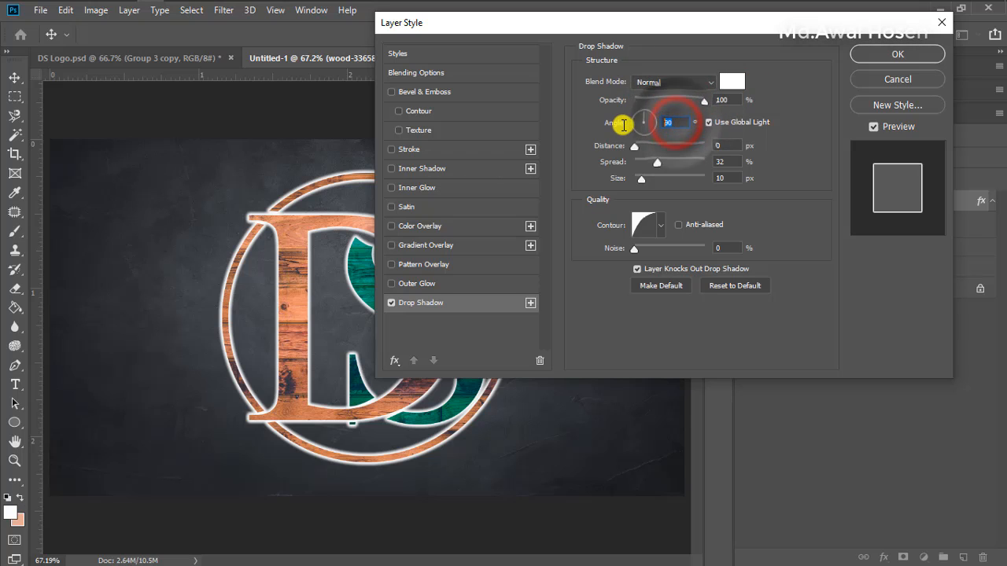
text(0)
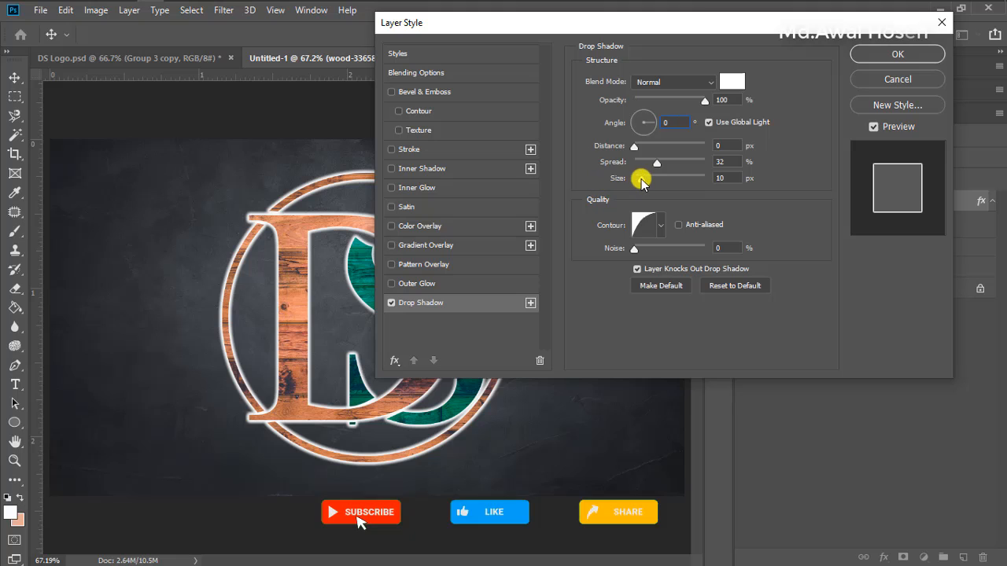
mouse_move(642, 178)
mouse_down()
mouse_move(652, 178)
mouse_move(632, 178)
mouse_up()
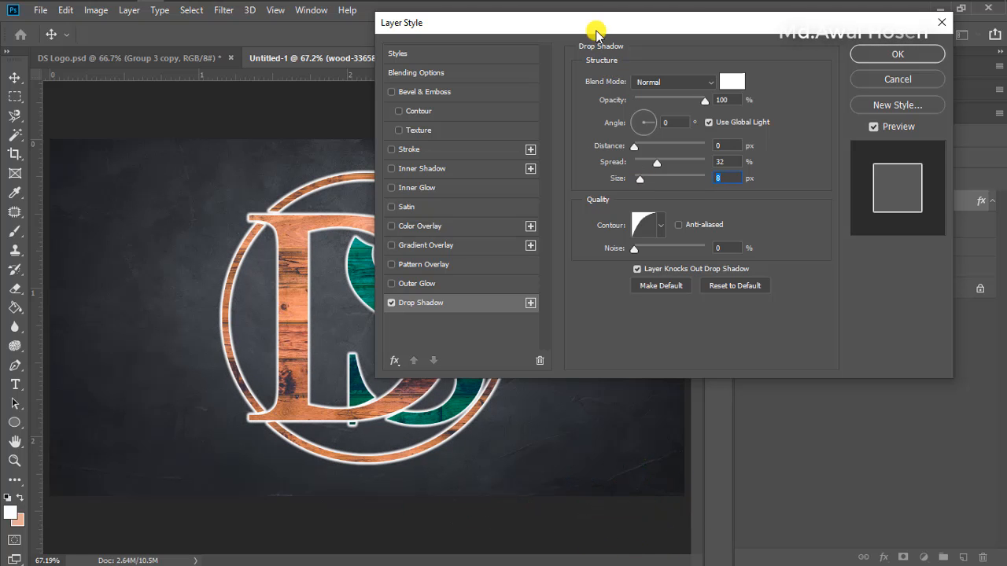
drag(596, 31, 699, 38)
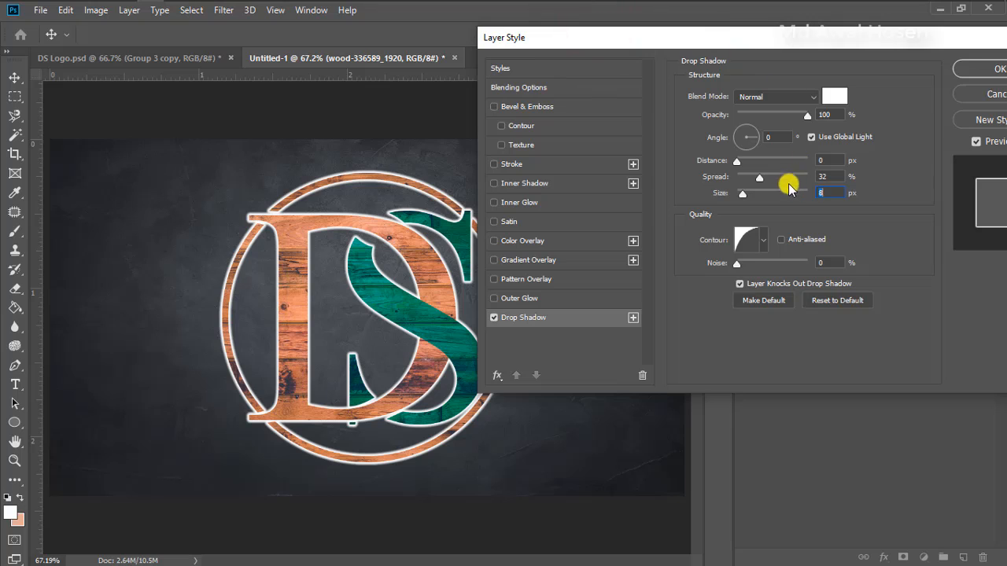
drag(743, 198, 741, 196)
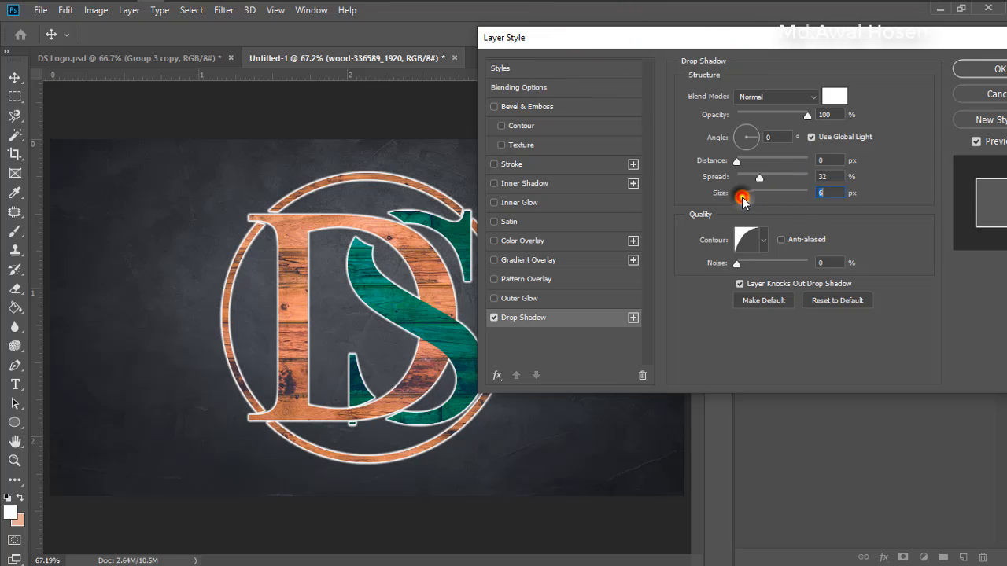
scroll(826, 192, up, 5)
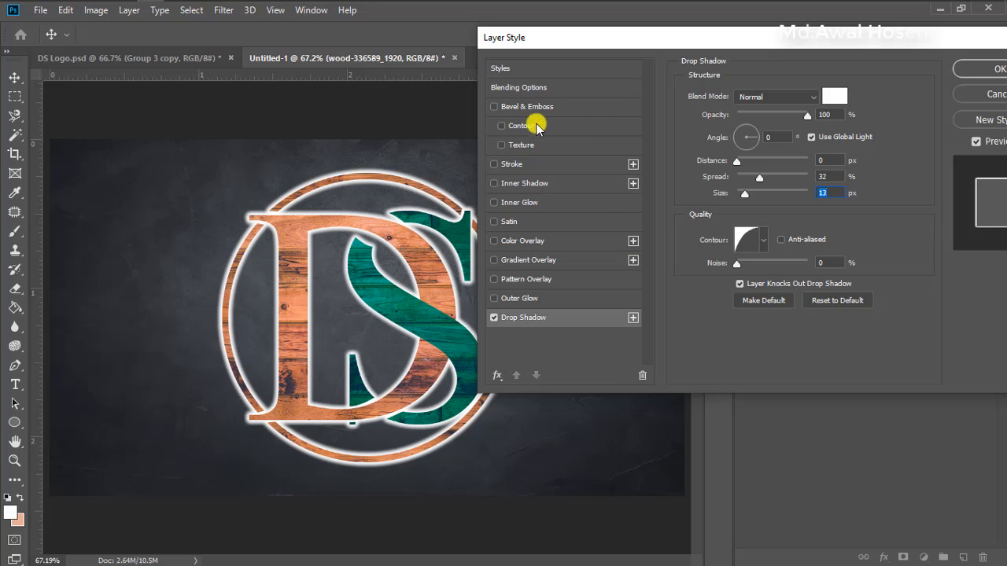
Enable the Outer Glow and Bevel & Emboss effects on the logo layer and show the bevel settings
click(506, 299)
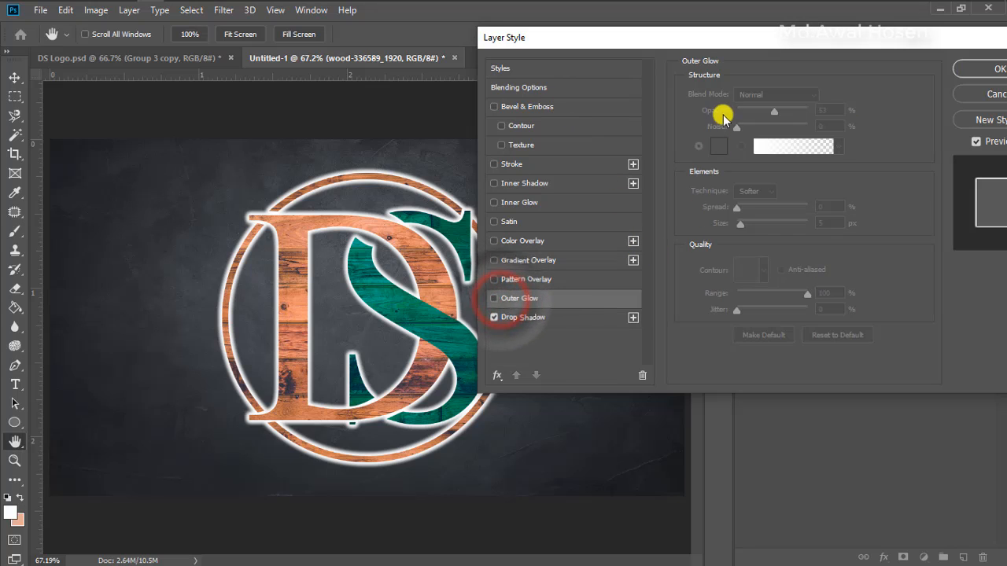
click(561, 299)
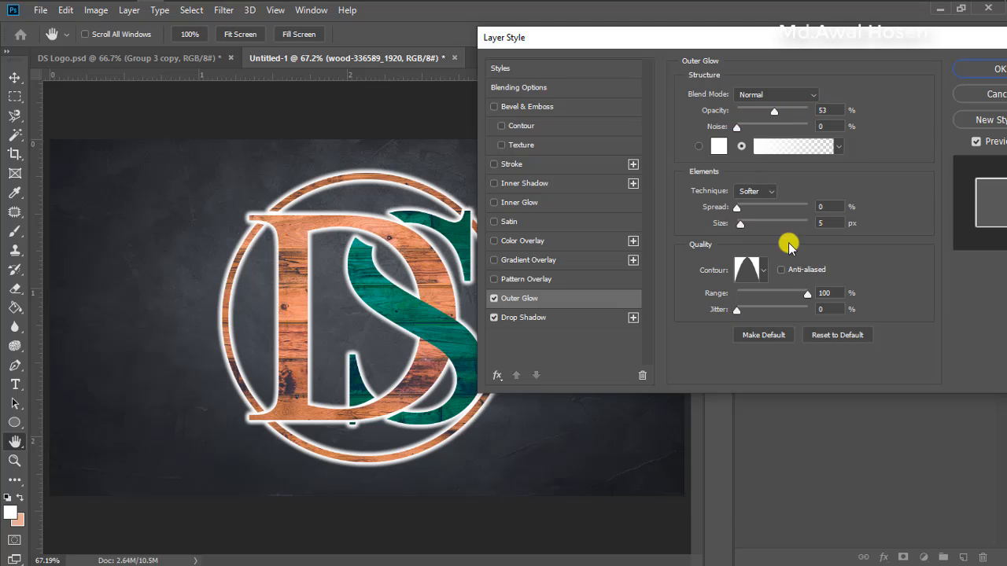
click(494, 107)
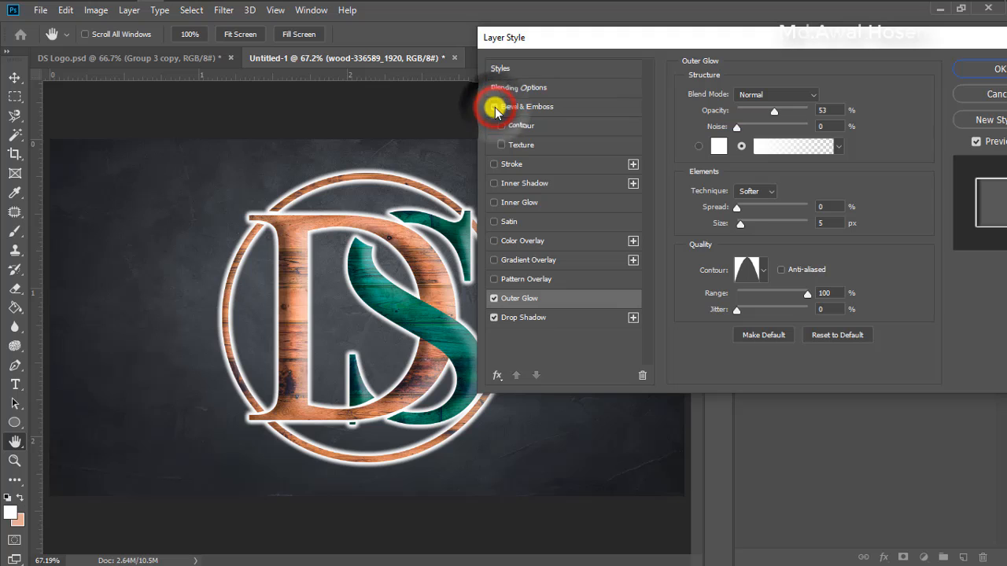
click(526, 107)
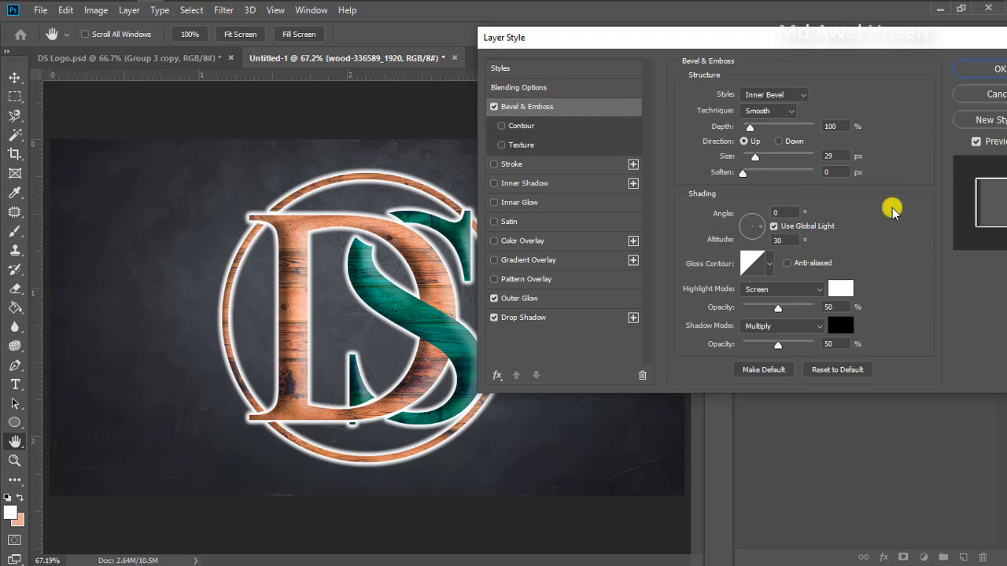
Try the different gloss contour presets on the logo's bevel one after another to compare their shine
click(771, 266)
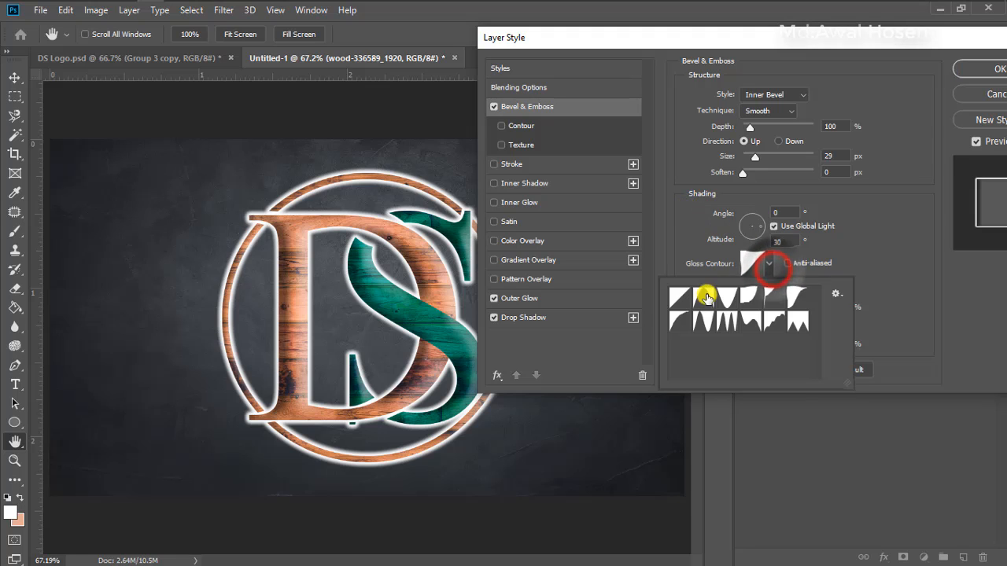
click(692, 298)
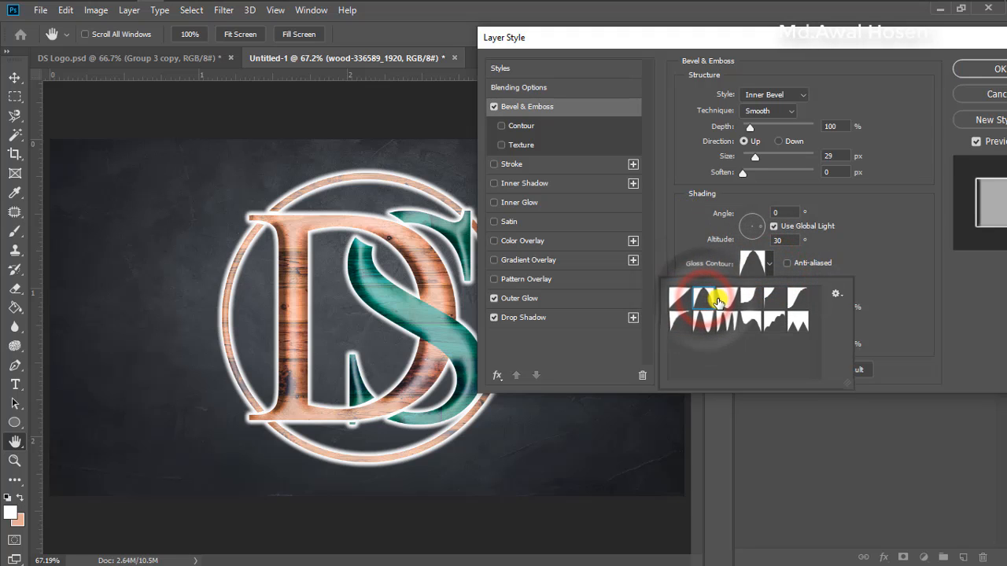
click(728, 298)
click(748, 300)
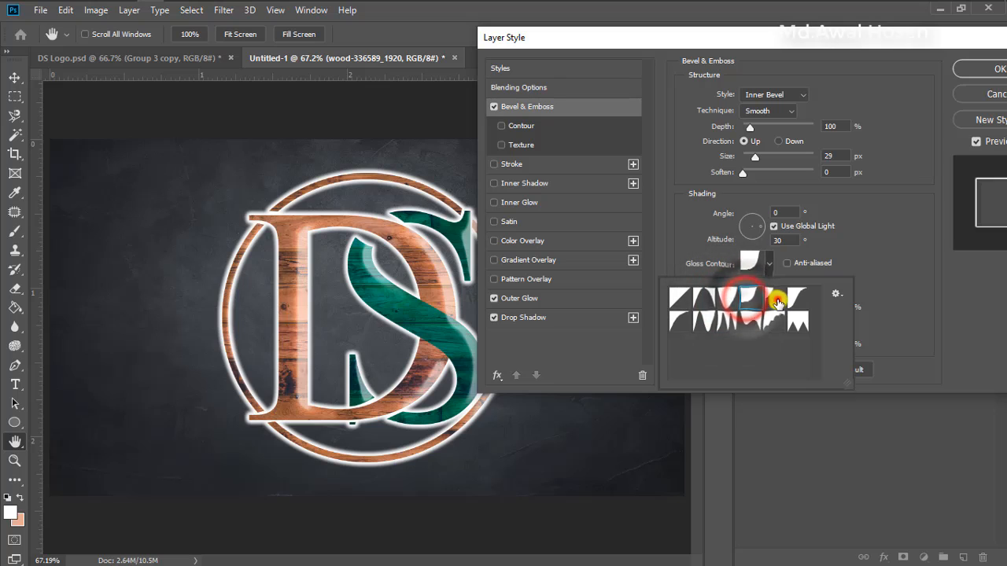
click(777, 300)
click(800, 300)
click(798, 321)
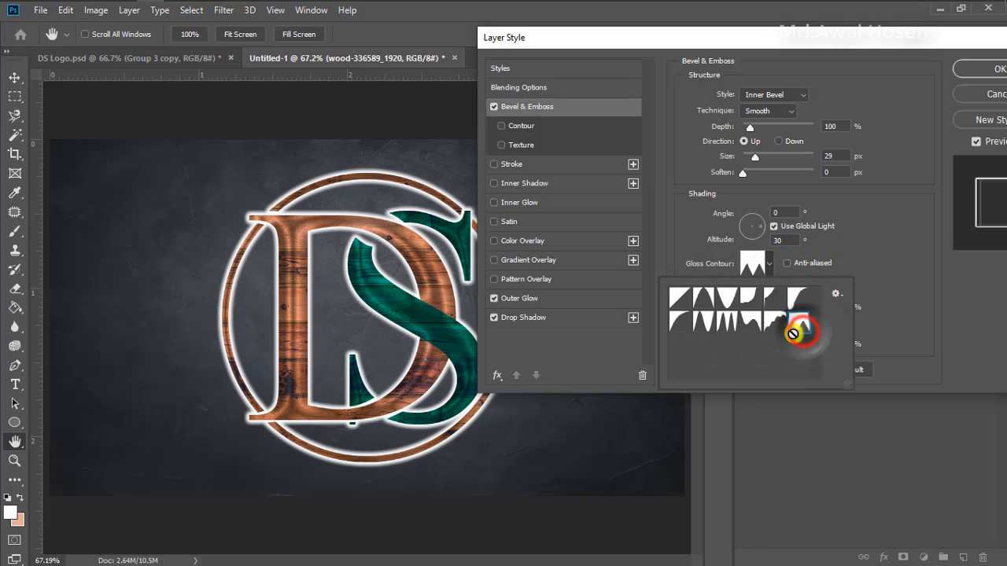
click(771, 325)
click(752, 322)
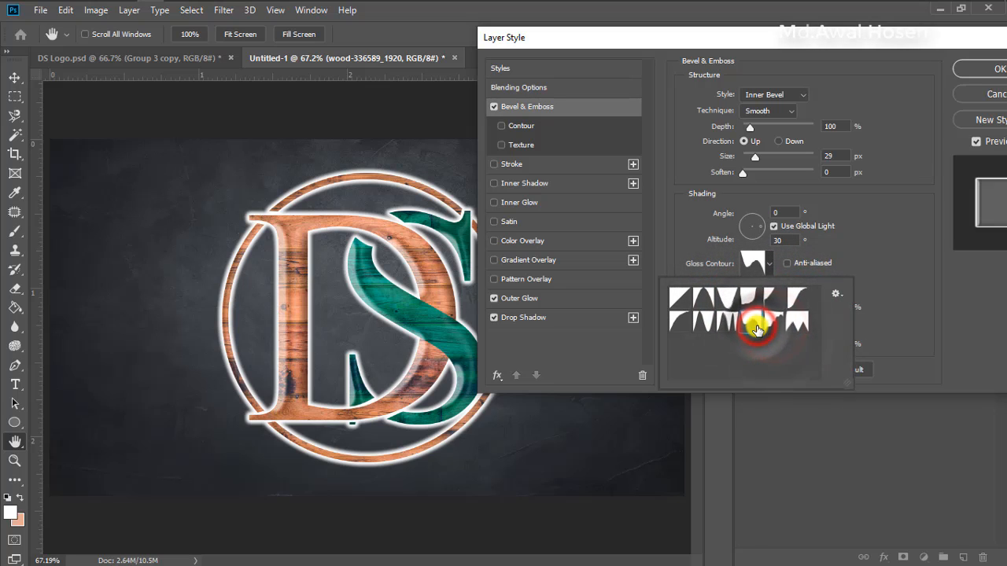
click(728, 327)
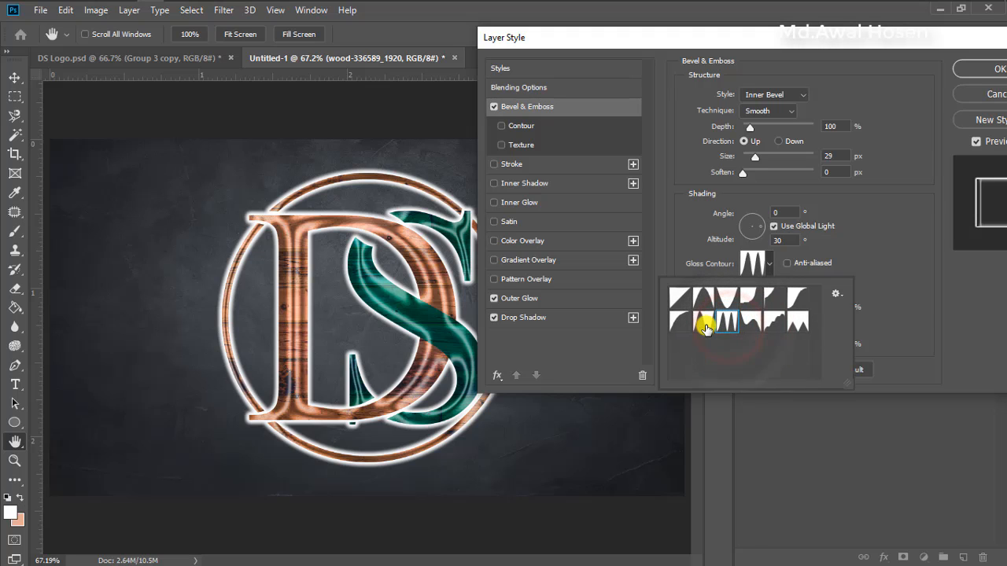
click(702, 323)
click(677, 323)
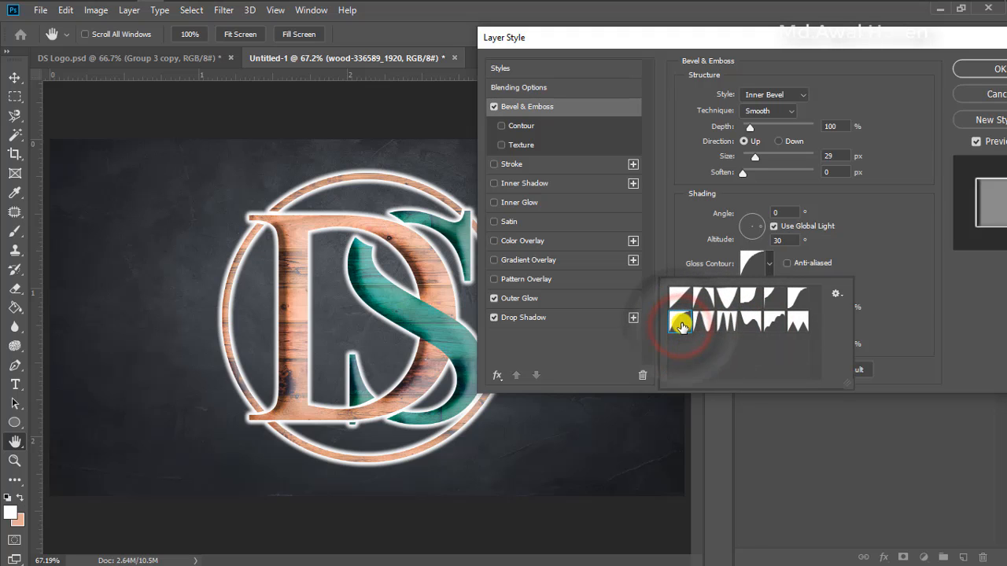
Set the bevel's gloss contour to the descending wavy slope preset and its size to 24 px
click(727, 328)
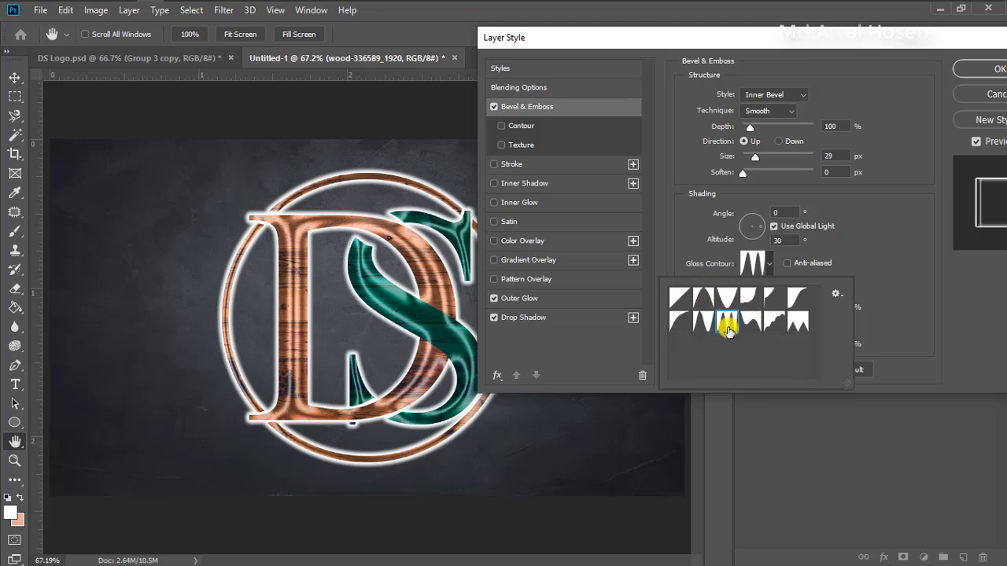
click(750, 330)
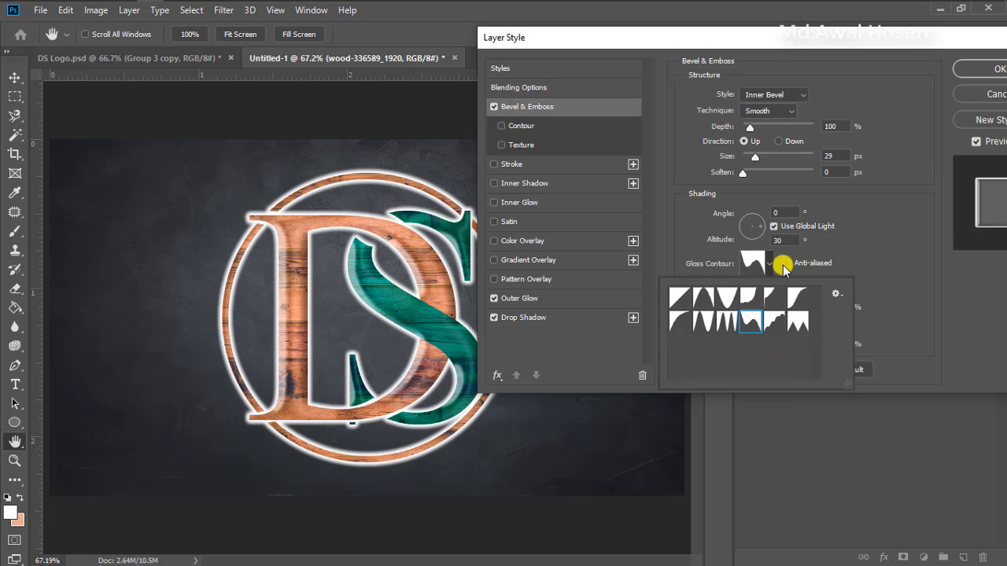
click(837, 155)
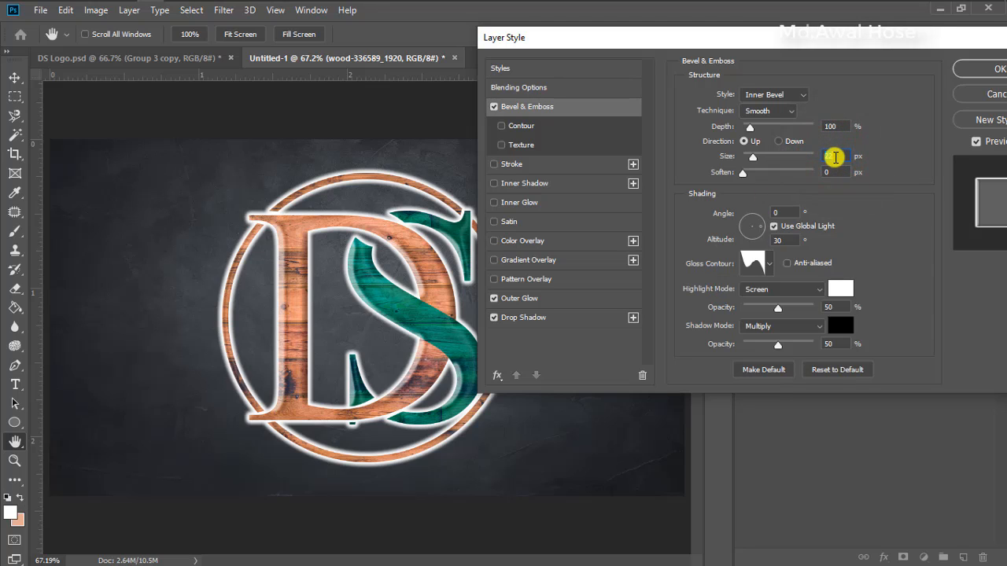
key(Down)
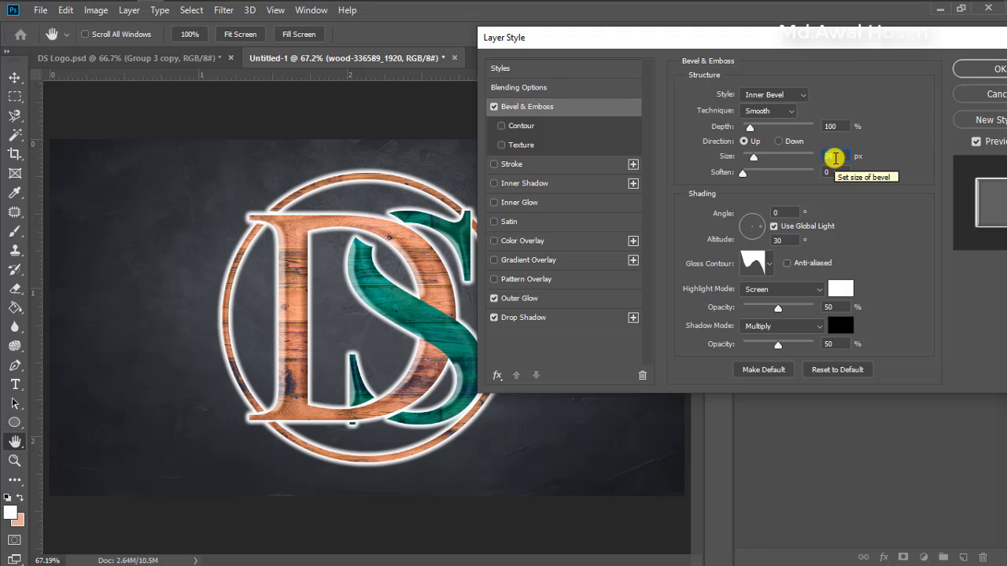
Try the Texture option of the Bevel & Emboss effect and switch it off again
click(502, 145)
click(523, 146)
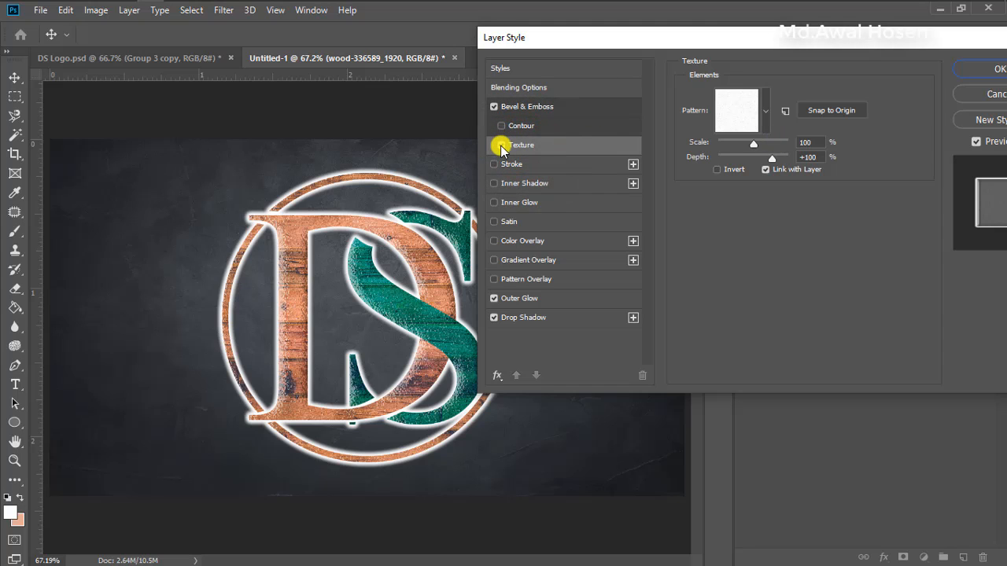
click(500, 146)
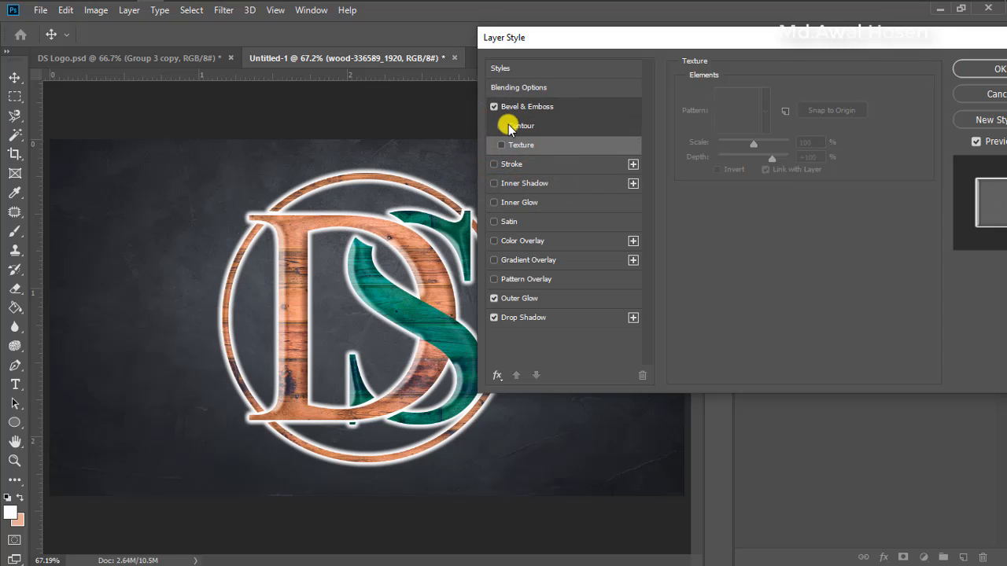
Enable the bevel's Contour option, try its presets, choose the half-round curve and apply the layer style
click(507, 127)
click(530, 125)
click(747, 100)
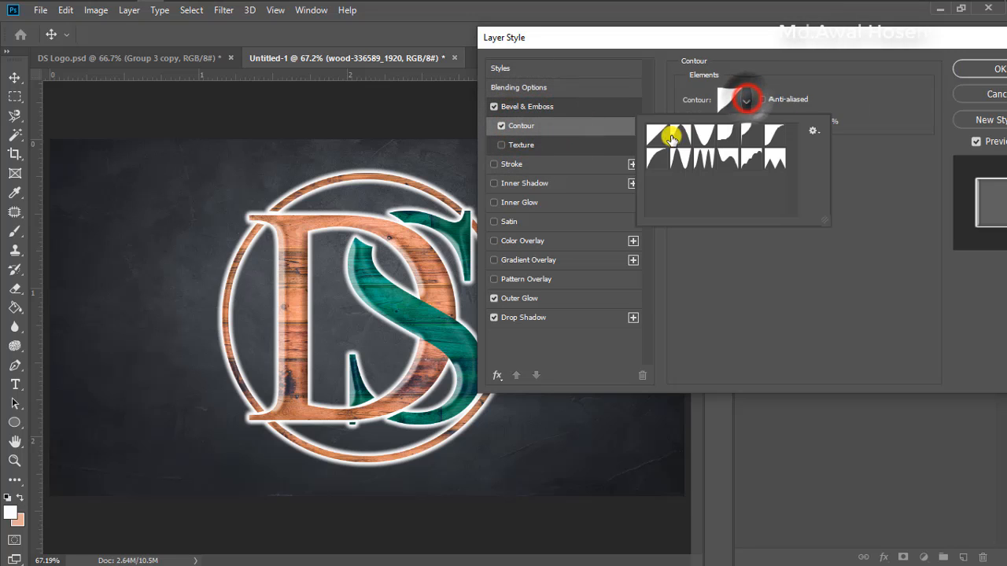
click(678, 137)
click(699, 140)
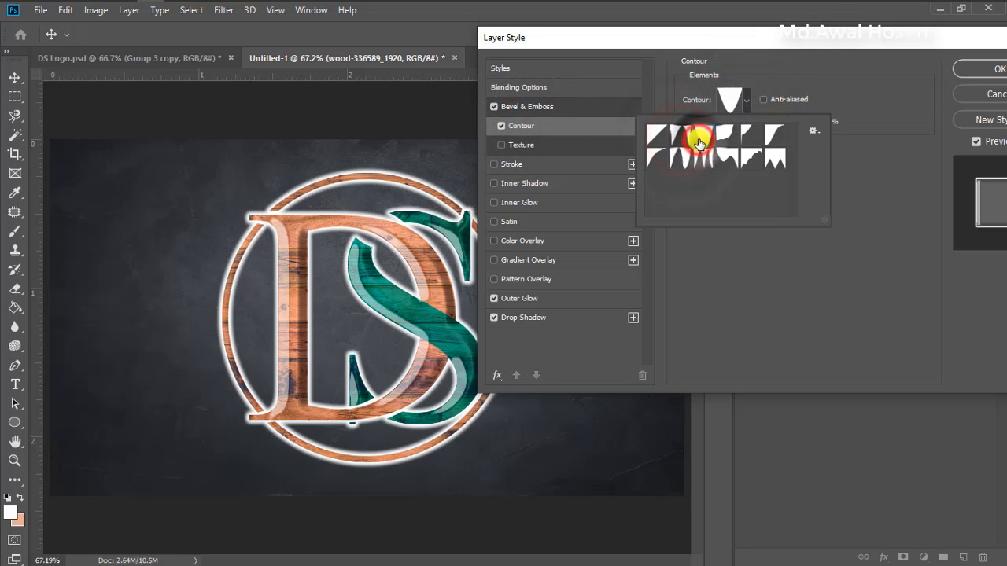
click(728, 136)
click(749, 137)
click(775, 138)
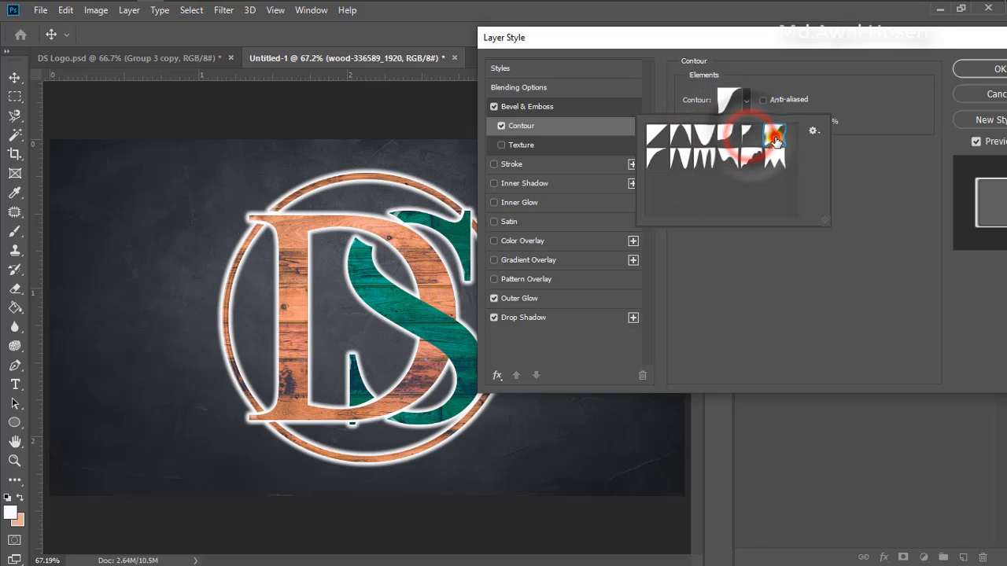
click(767, 164)
click(748, 162)
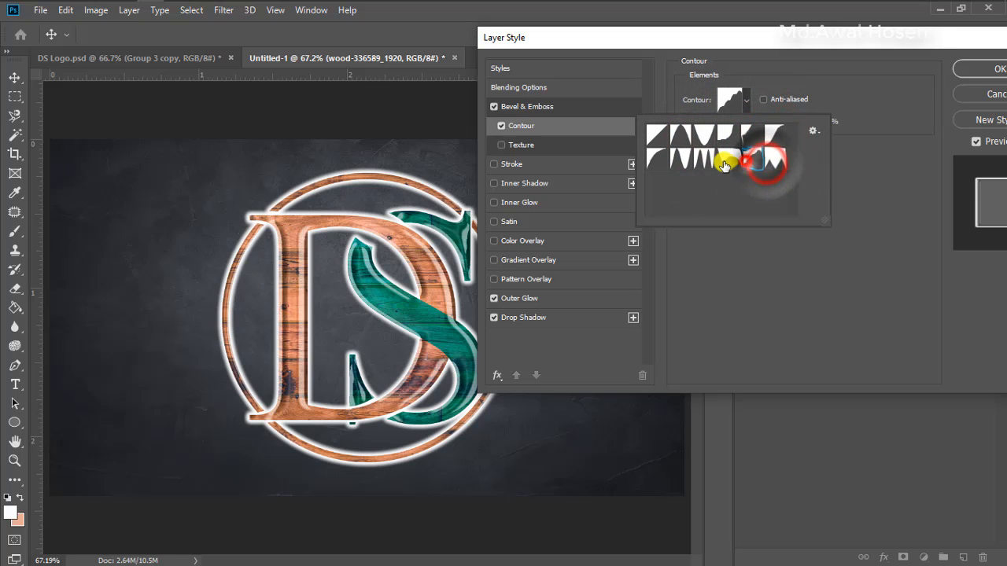
click(722, 163)
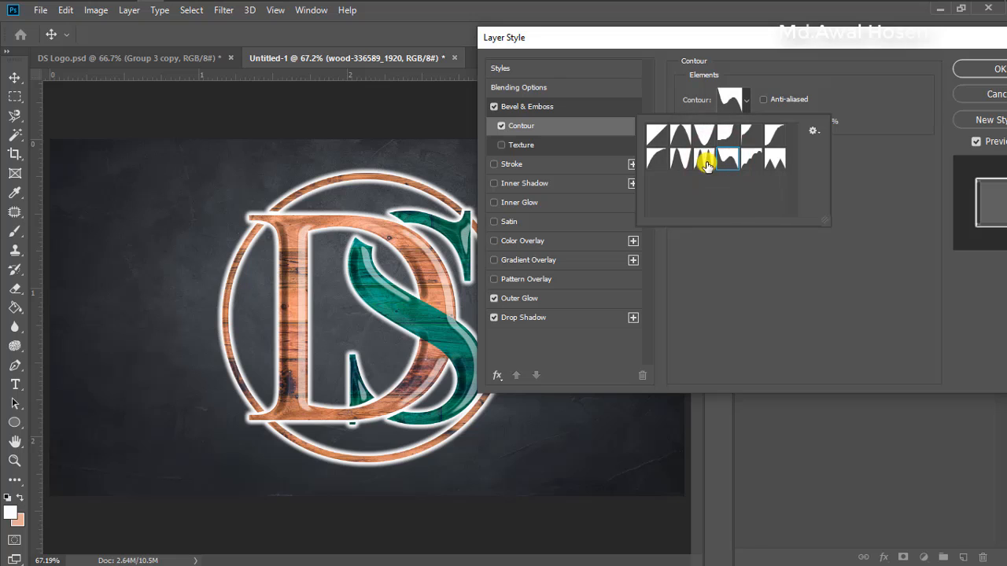
click(698, 163)
click(664, 164)
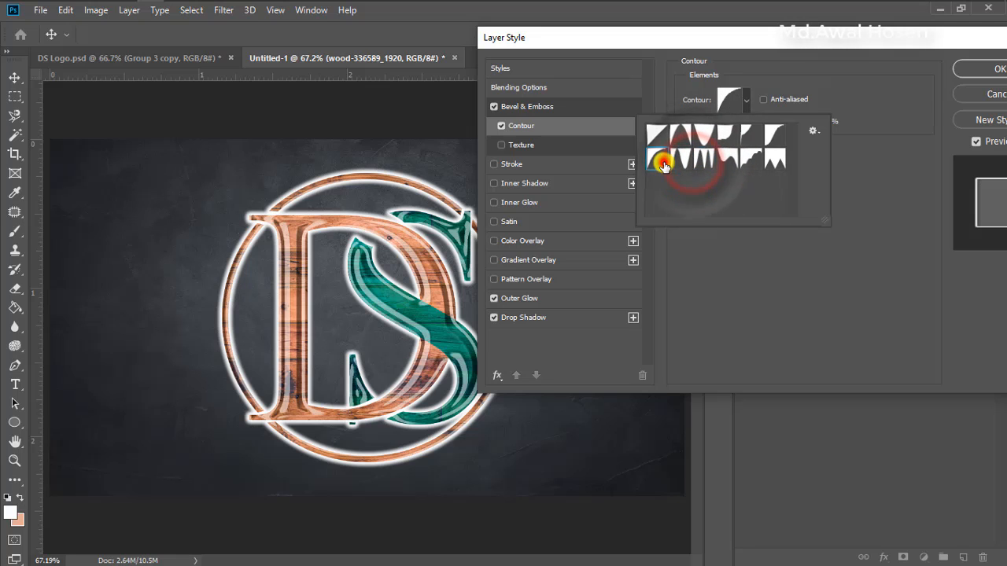
click(980, 73)
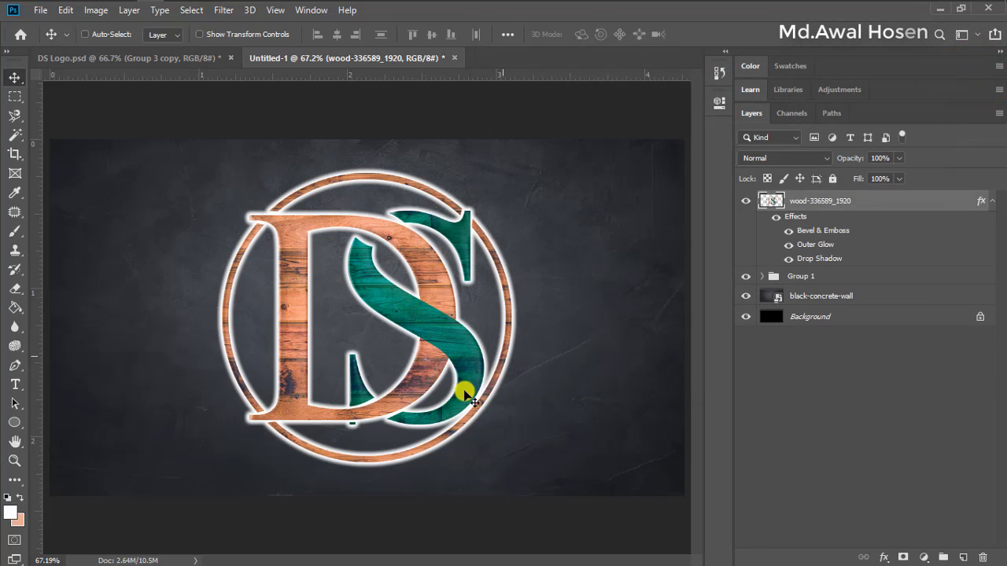
Compare the result with the logo in DS Logo.psd, return to Untitled-1 and collapse the wood layer's effects list
click(161, 57)
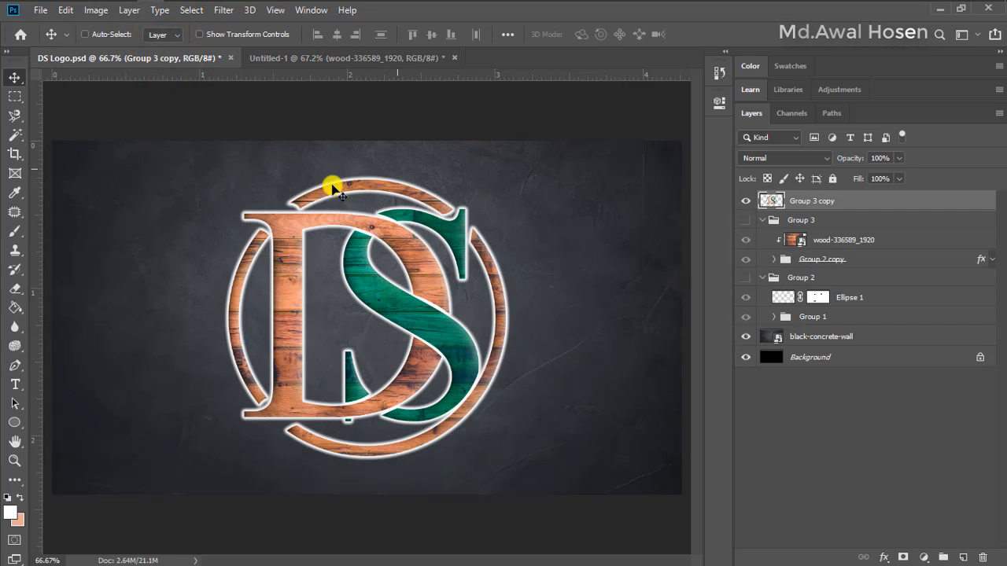
click(337, 55)
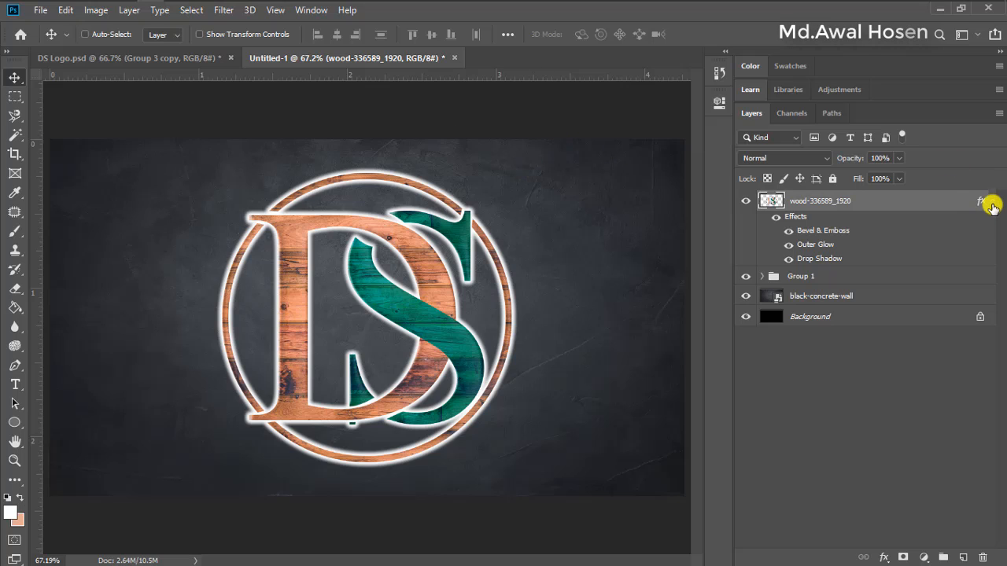
click(992, 203)
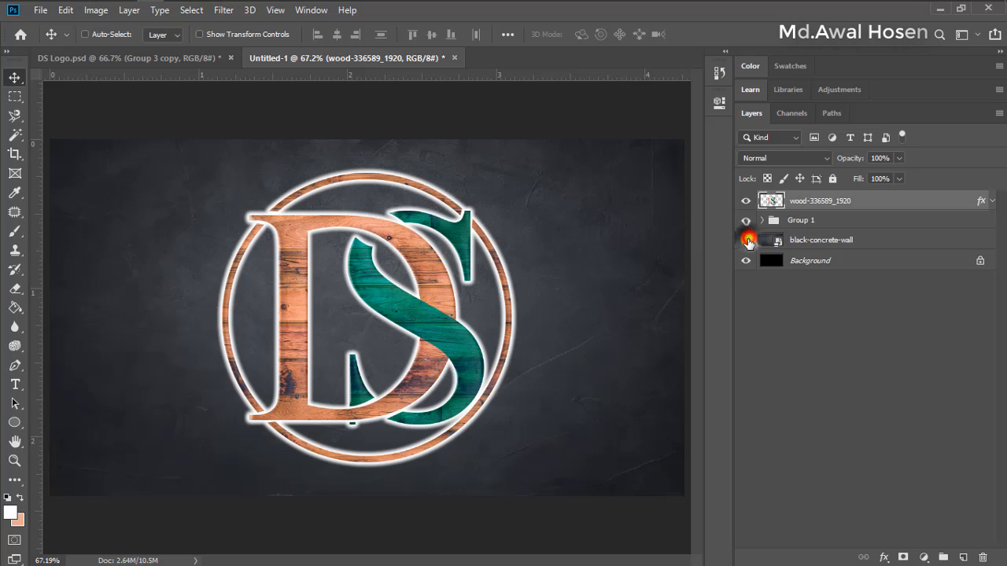
Hide the Background, black-concrete-wall and Group 1 layers, leaving only the wood-336589_1920 layer visible and selected
click(746, 240)
click(746, 260)
click(745, 220)
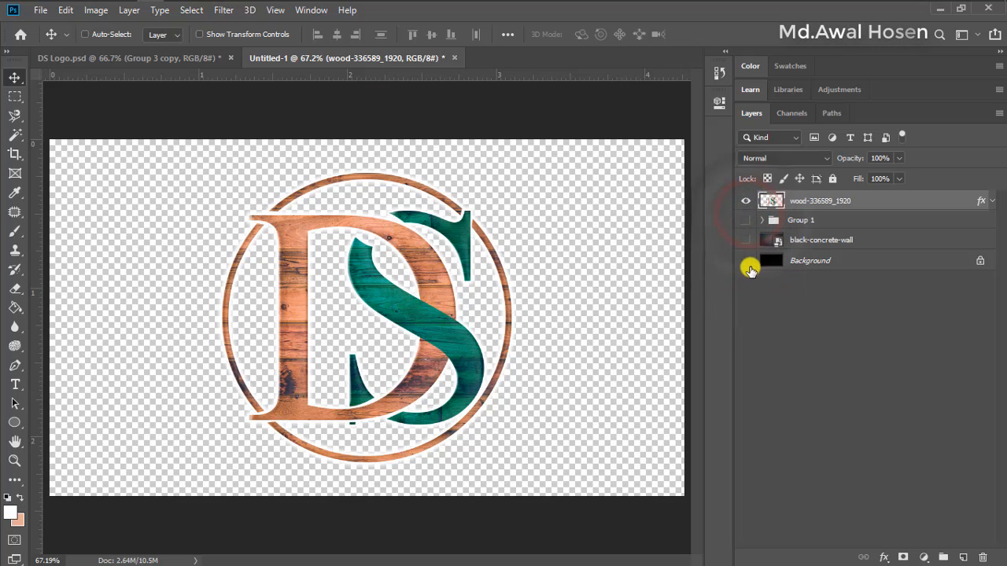
click(805, 208)
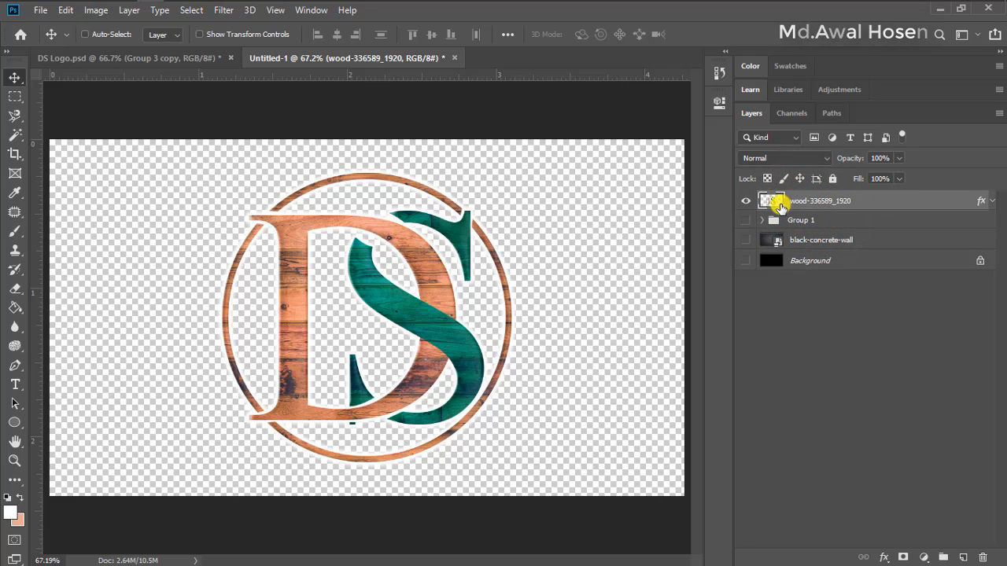
Trim the canvas on all four sides based on transparent pixels
click(107, 12)
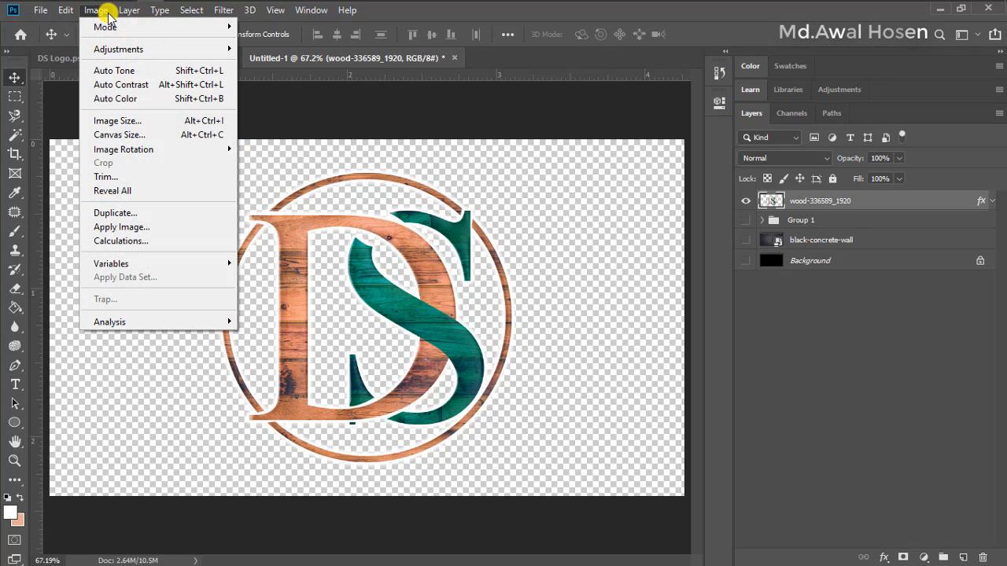
click(165, 178)
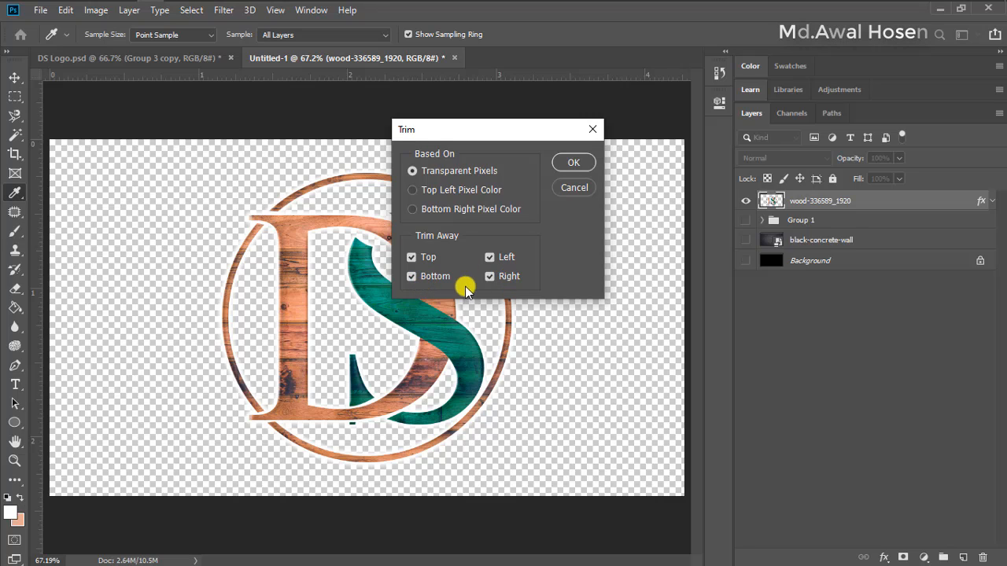
drag(478, 136, 723, 144)
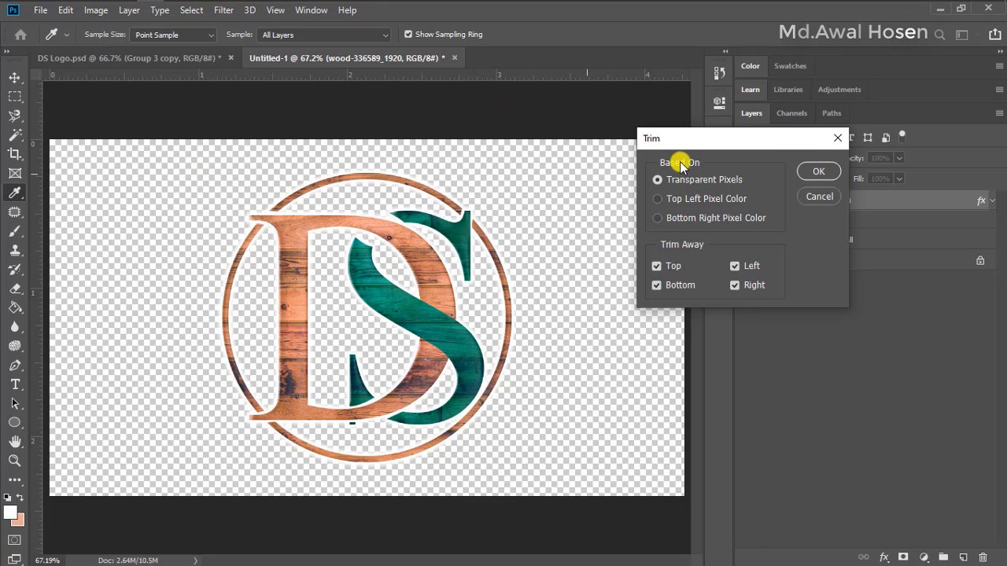
click(819, 172)
key(v)
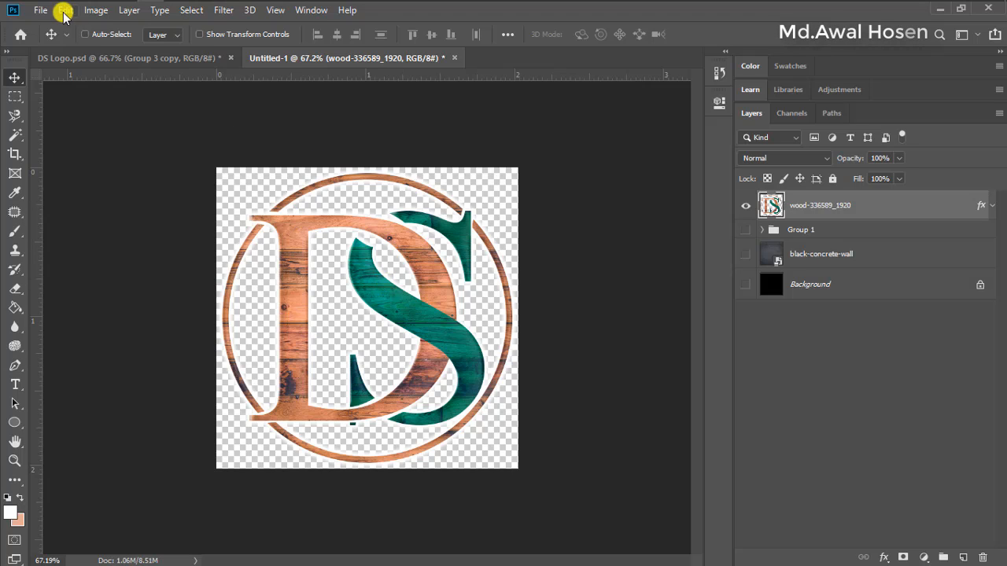
Start saving a copy of the logo in PNG format with the Desktop folder as destination
click(41, 11)
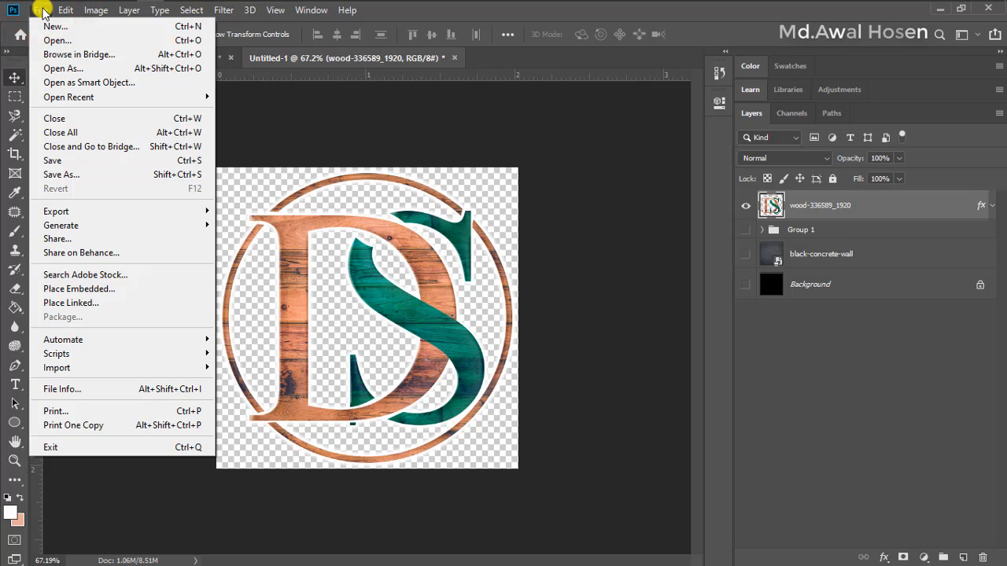
click(83, 175)
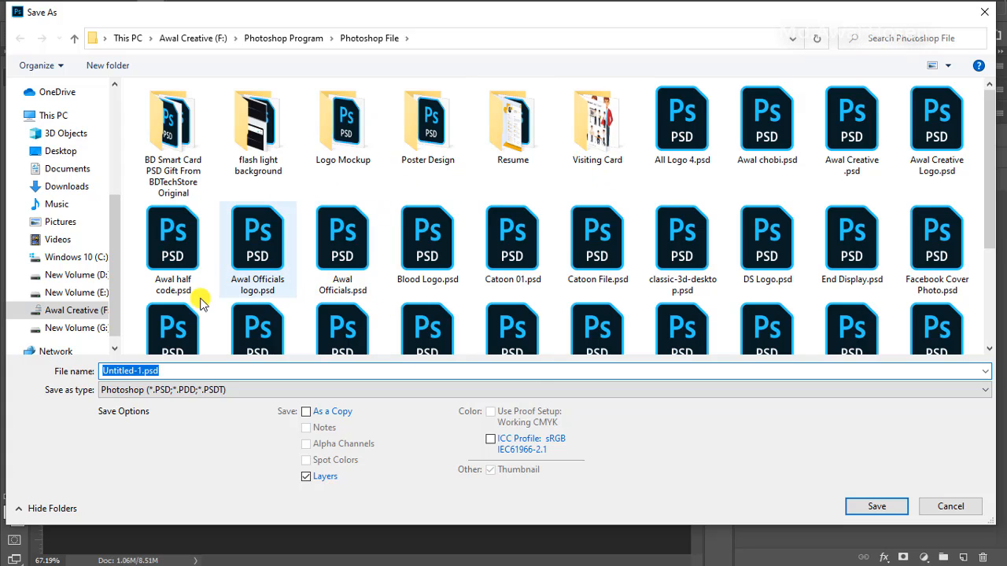
click(183, 393)
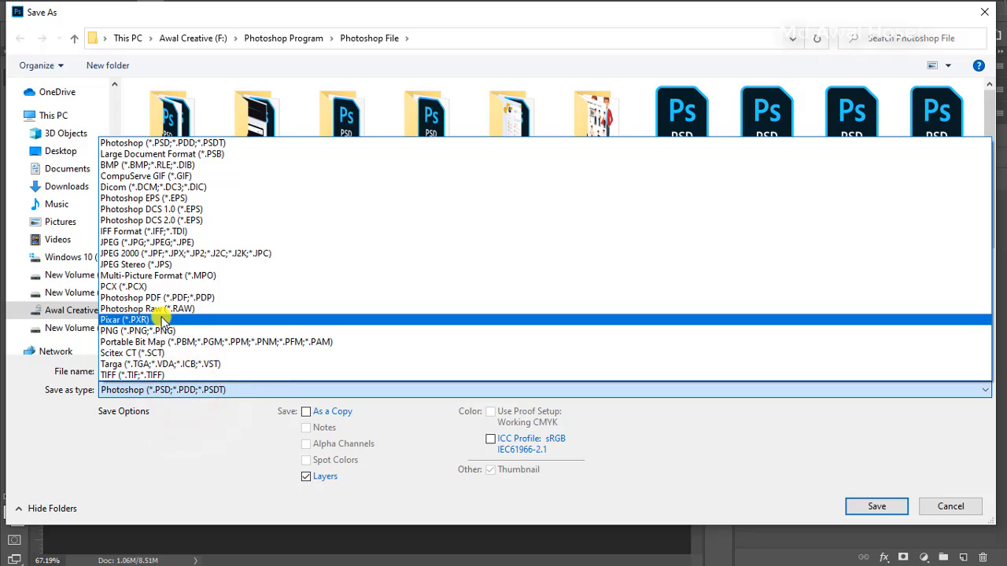
click(135, 330)
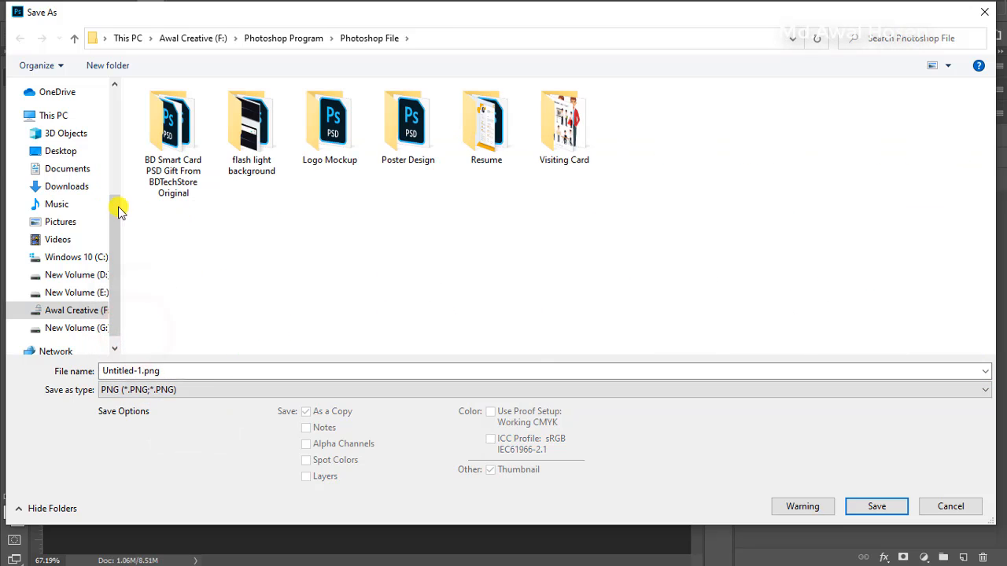
click(65, 154)
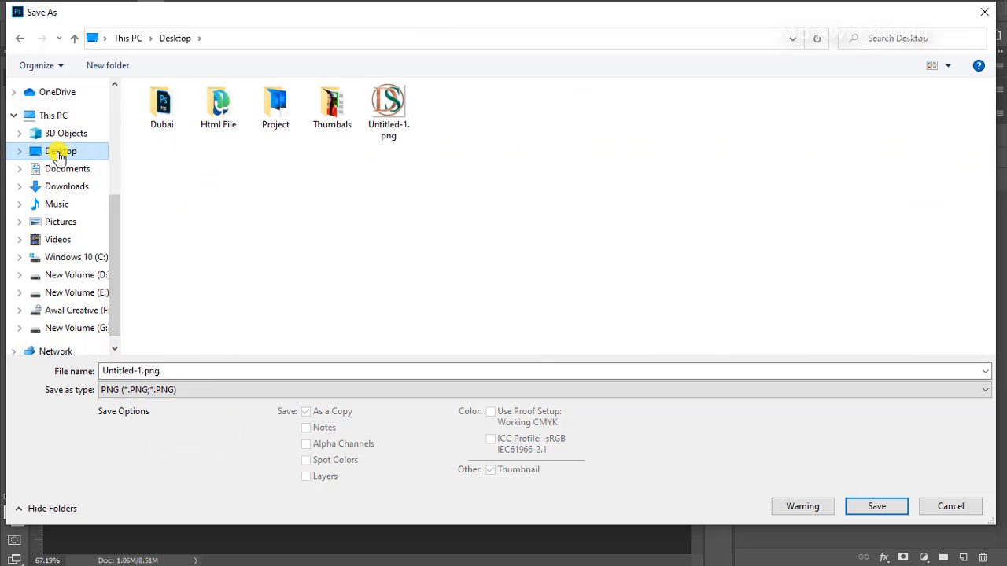
Name the file DS.png and save it with the Large file size (Fastest saving) option
double_click(140, 372)
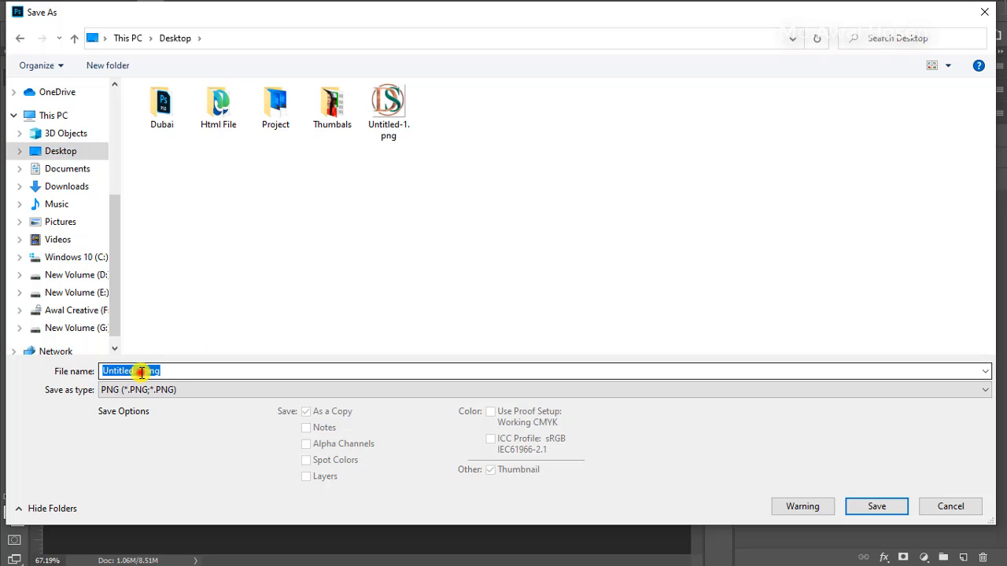
click(140, 372)
double_click(142, 371)
drag(142, 371, 81, 373)
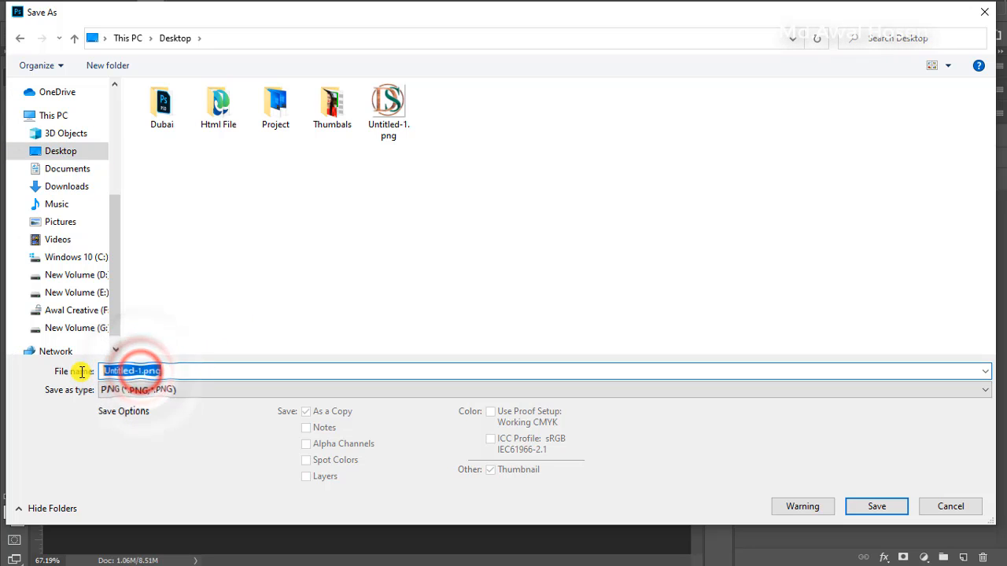
drag(142, 371, 78, 374)
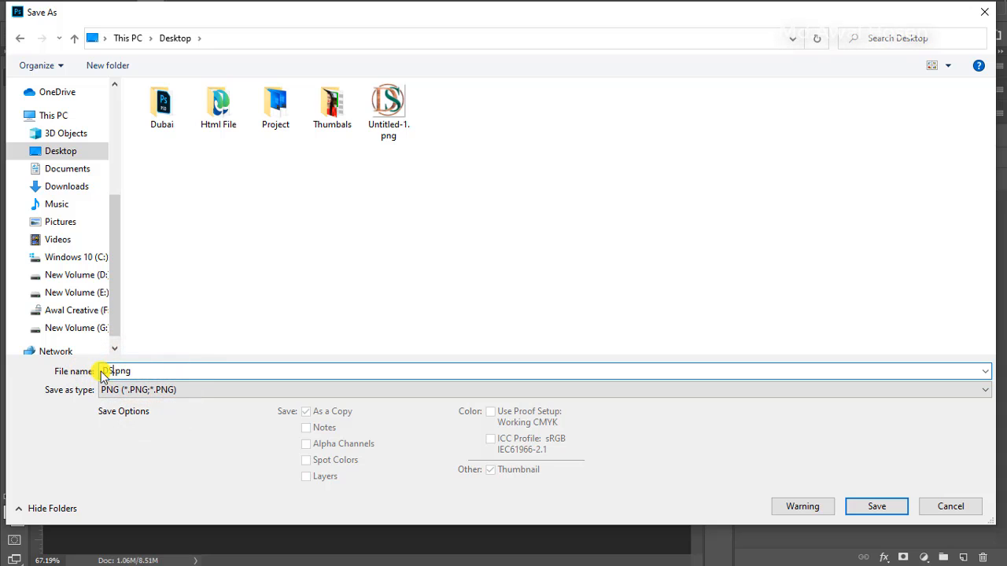
click(217, 308)
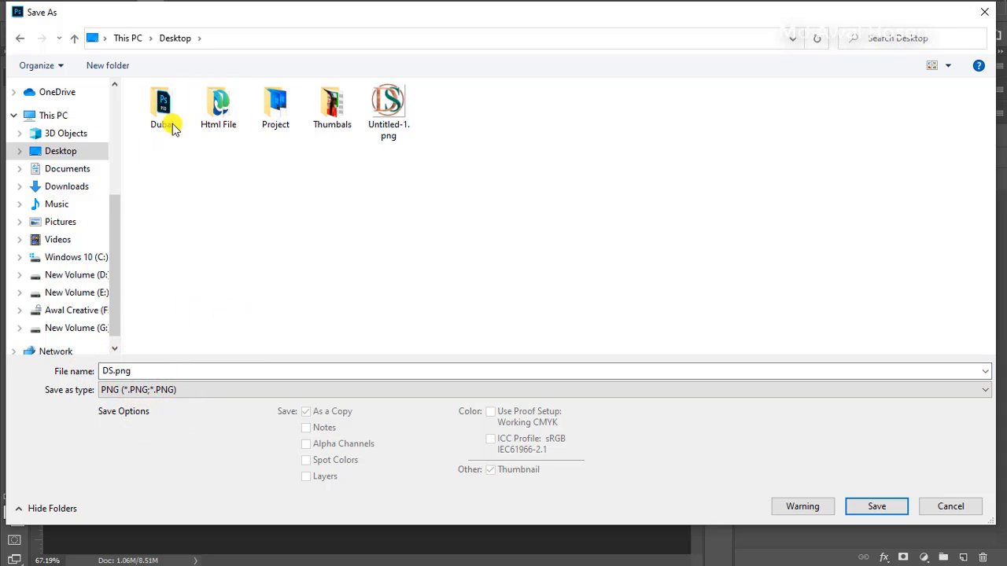
click(882, 510)
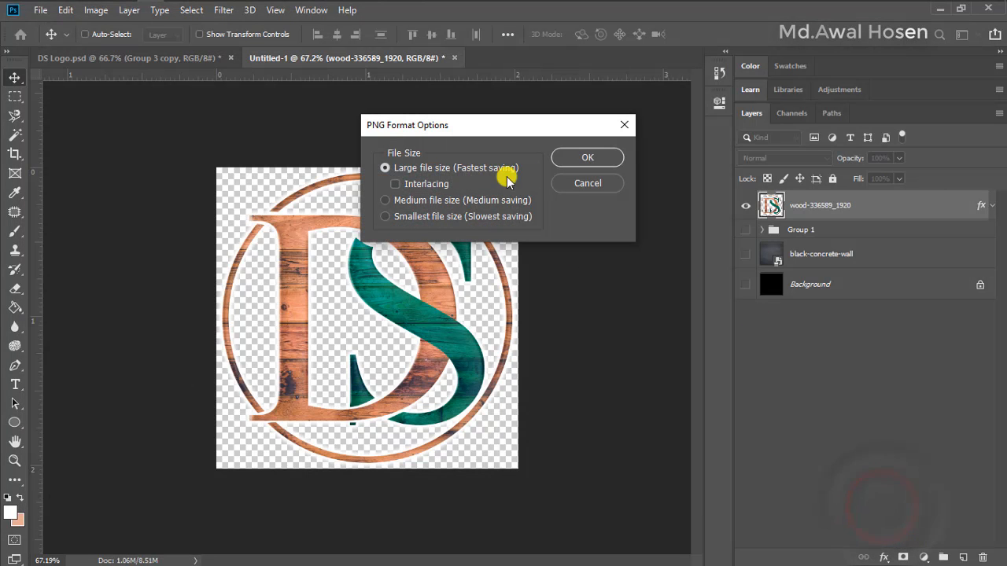
click(586, 157)
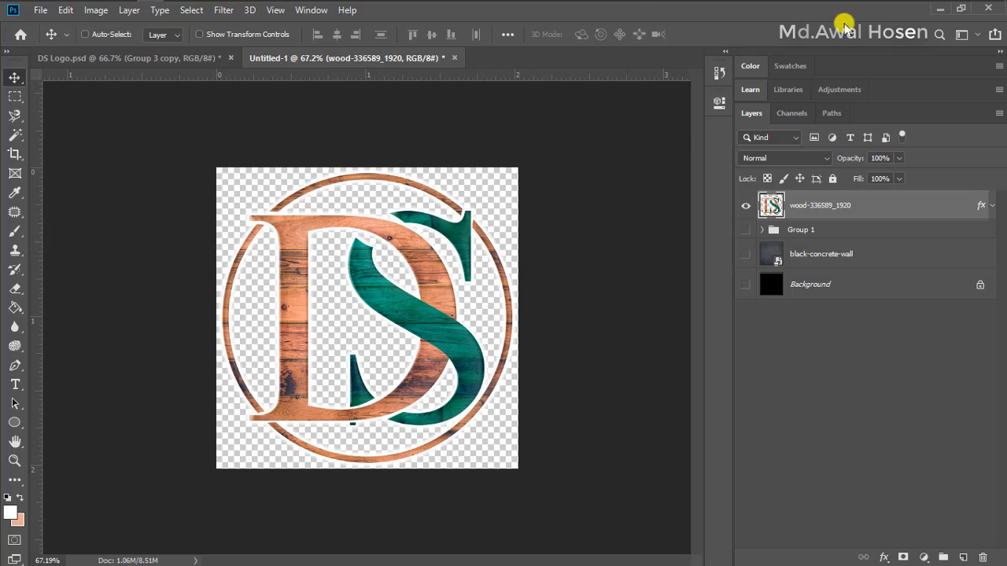
Switch to File Explorer, check DS.png in the Desktop folder and return to Photoshop
mouse_move(633, 1)
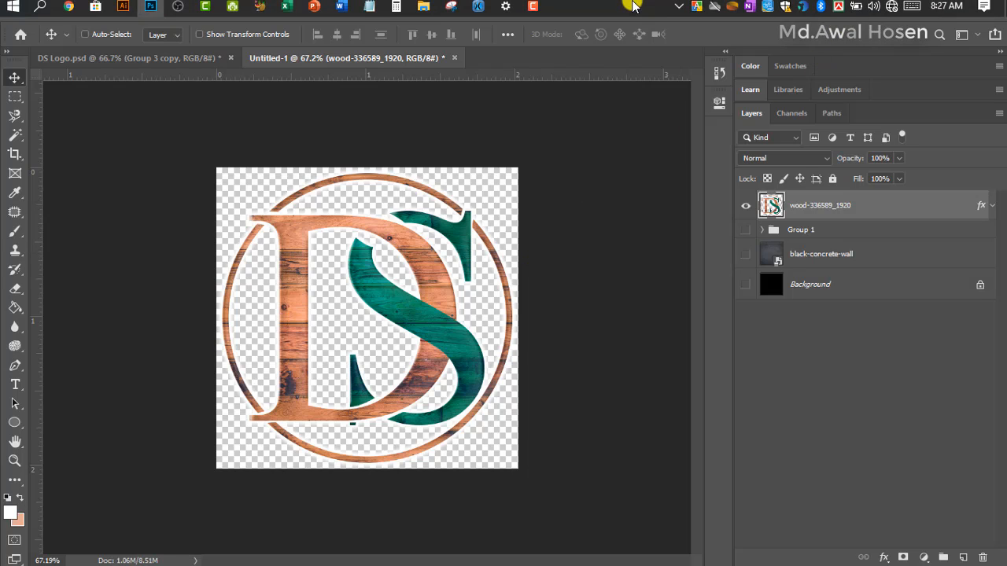
click(422, 9)
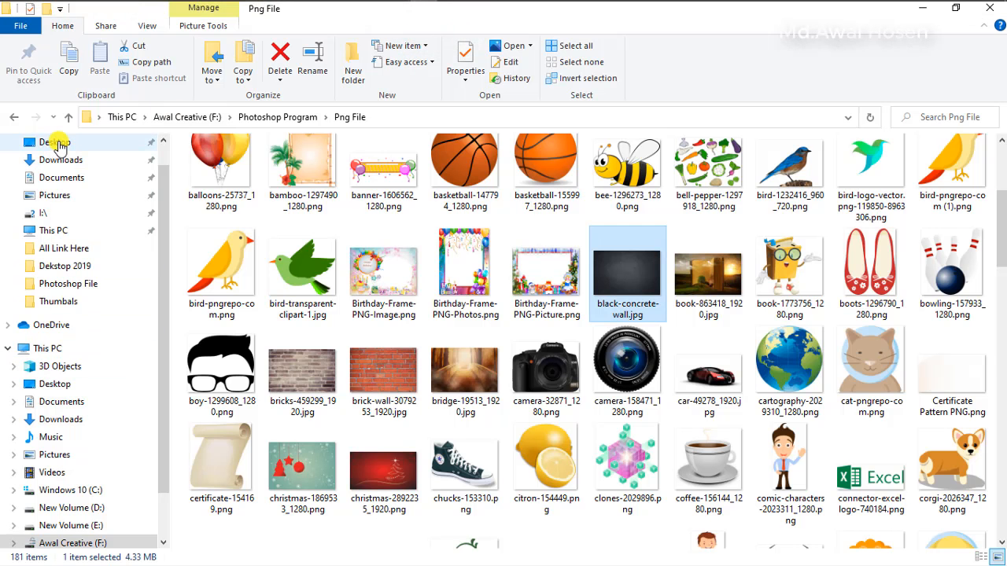
click(59, 142)
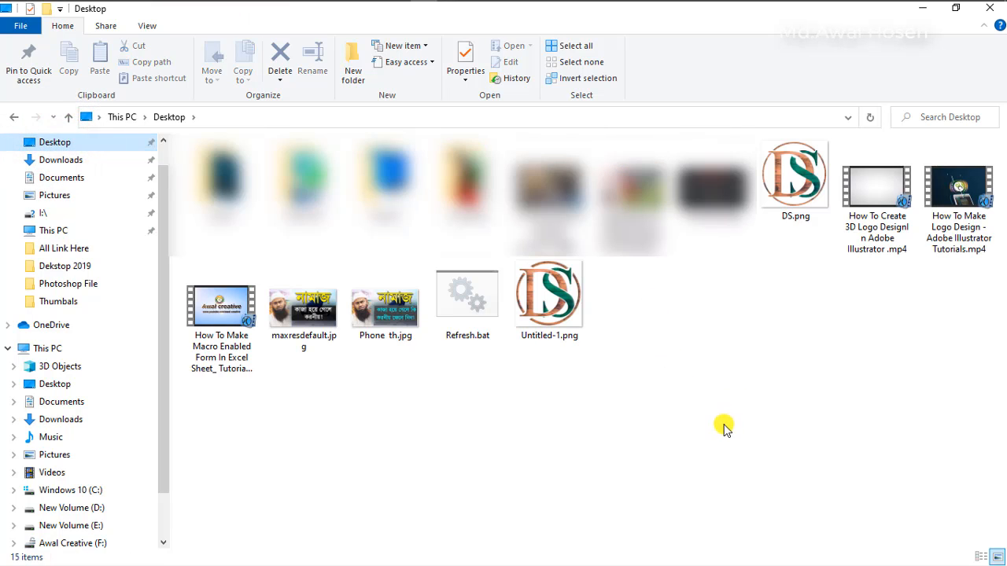
click(793, 177)
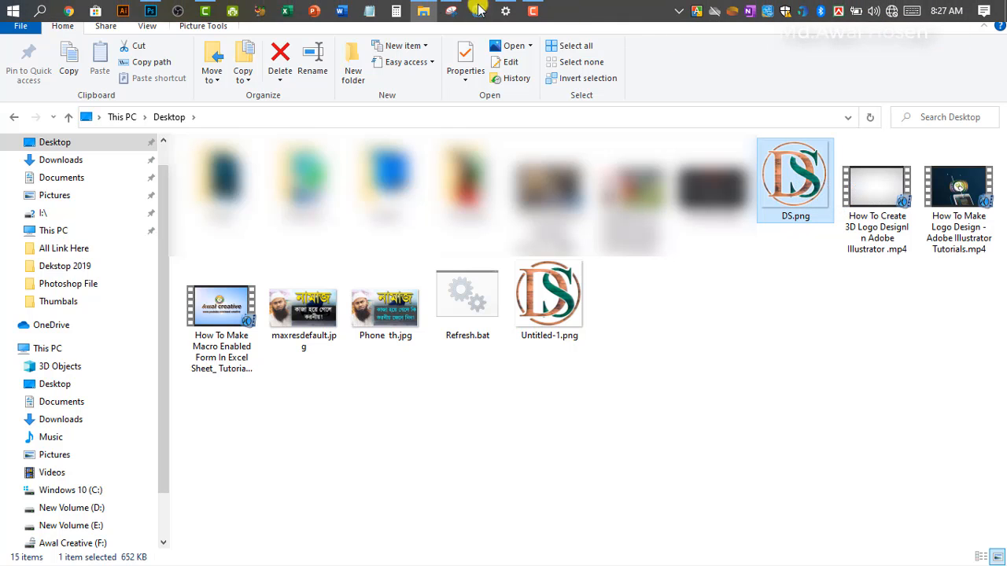
click(420, 6)
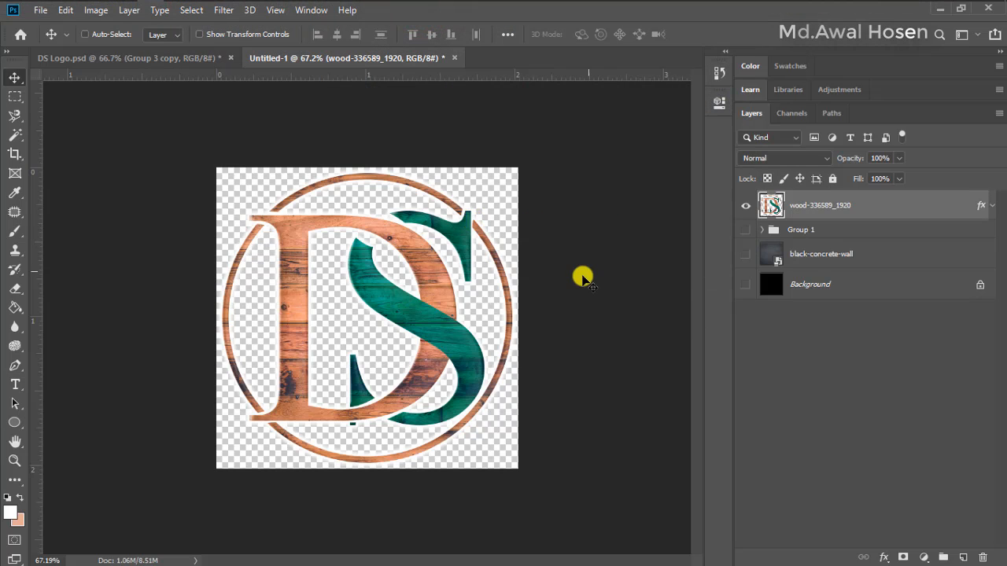